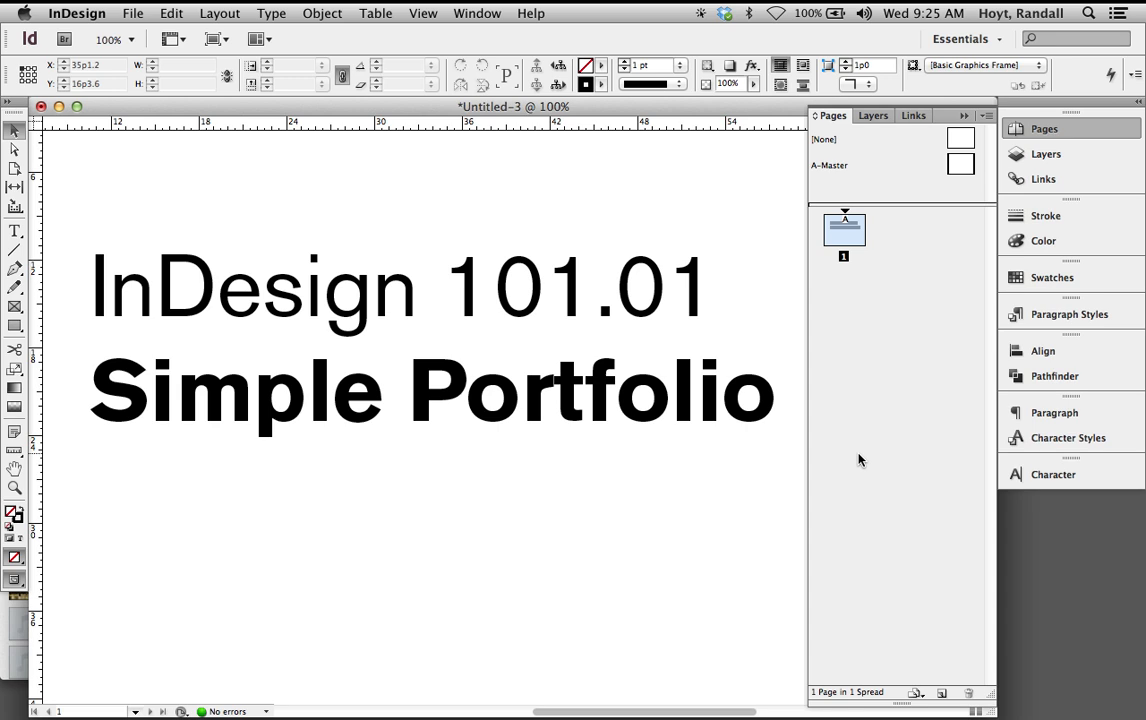
Close the Untitled-3 title document, discarding its changes
left_click(552, 263)
key("super+w")
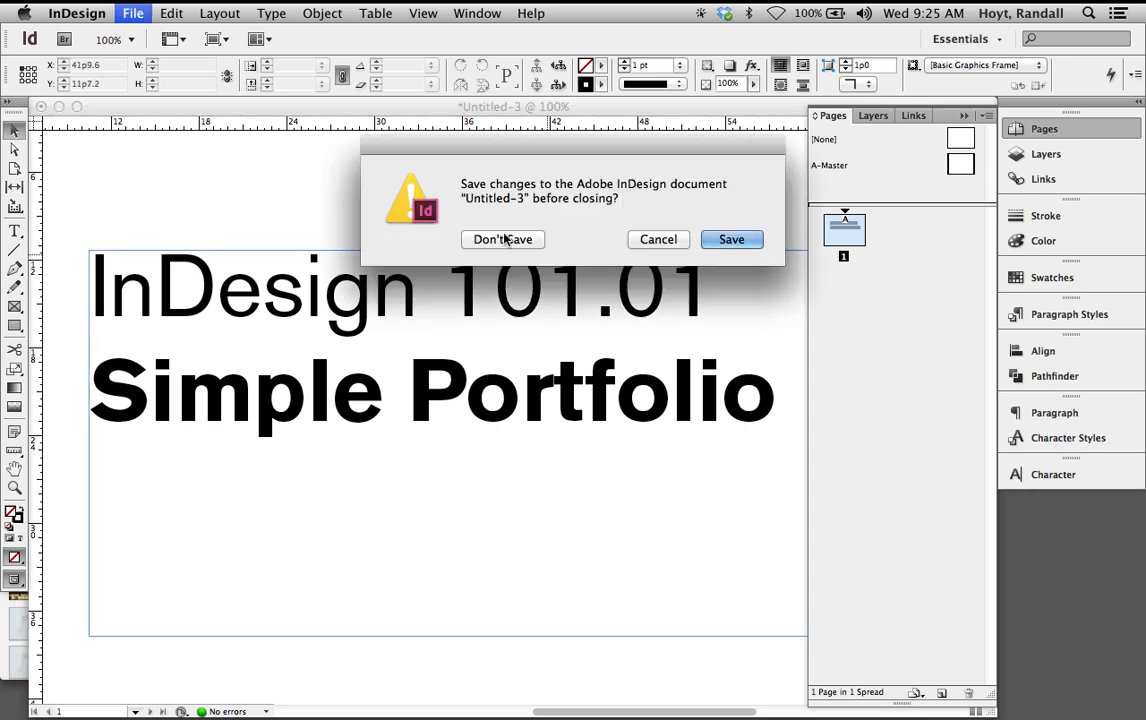
left_click(501, 239)
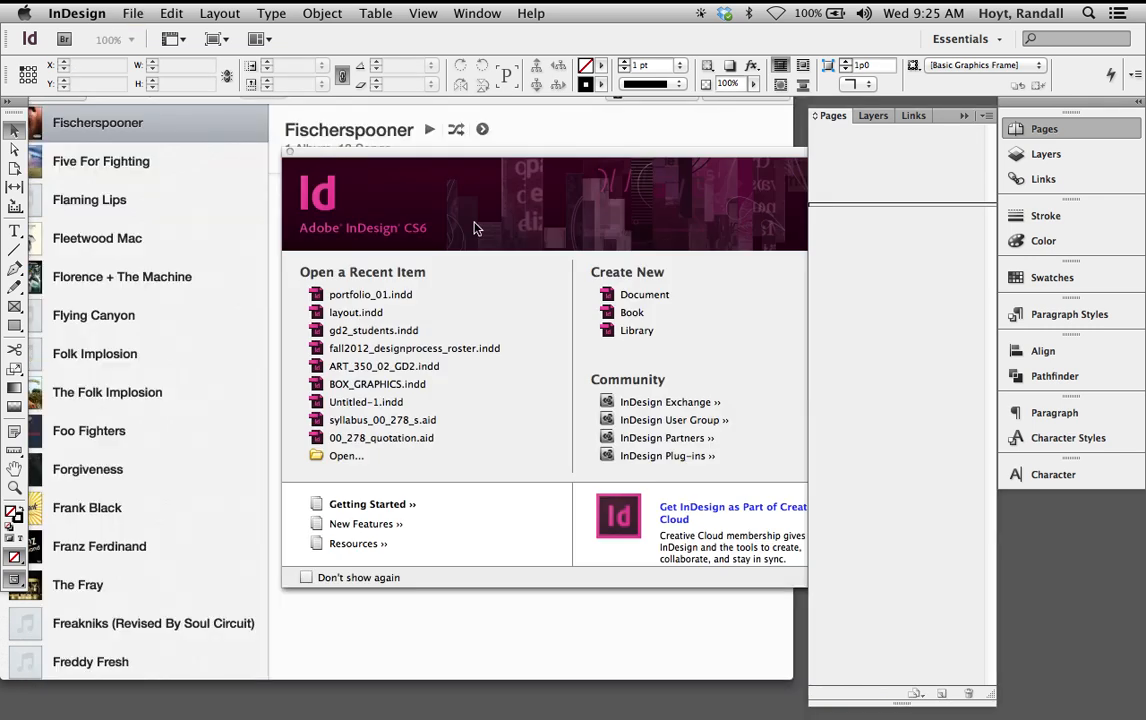
Bring up the New Document dialog for a fresh document (Cmd+N)
left_click(140, 12)
mouse_move(220, 35)
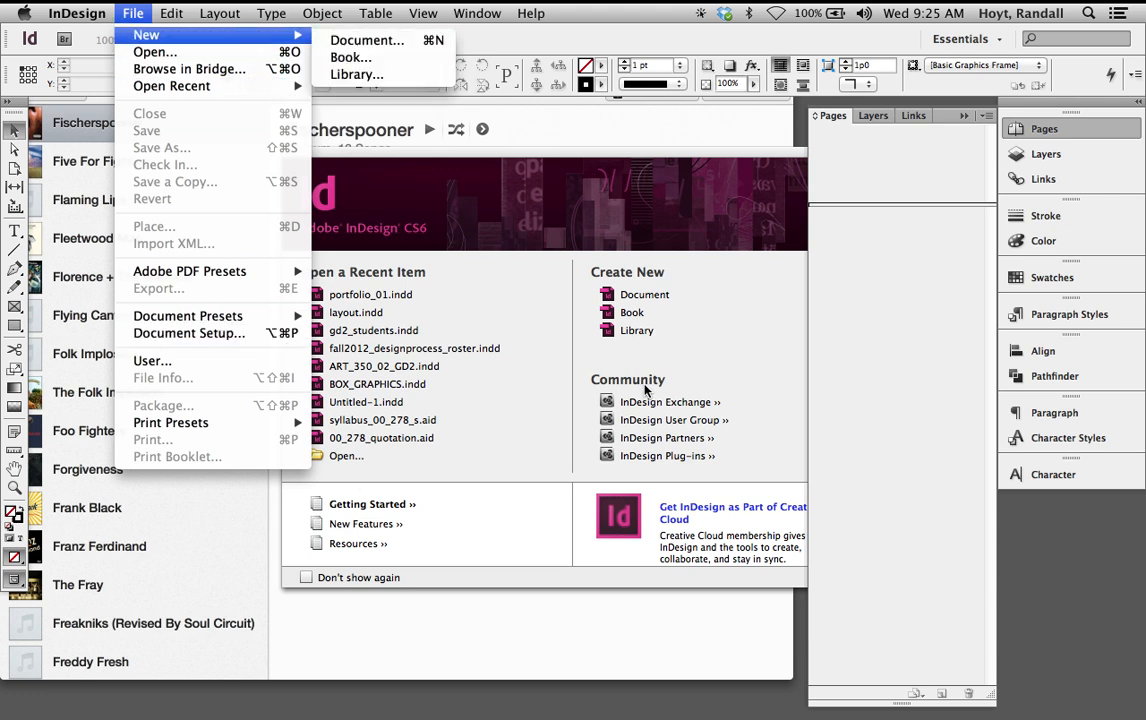
left_click(530, 393)
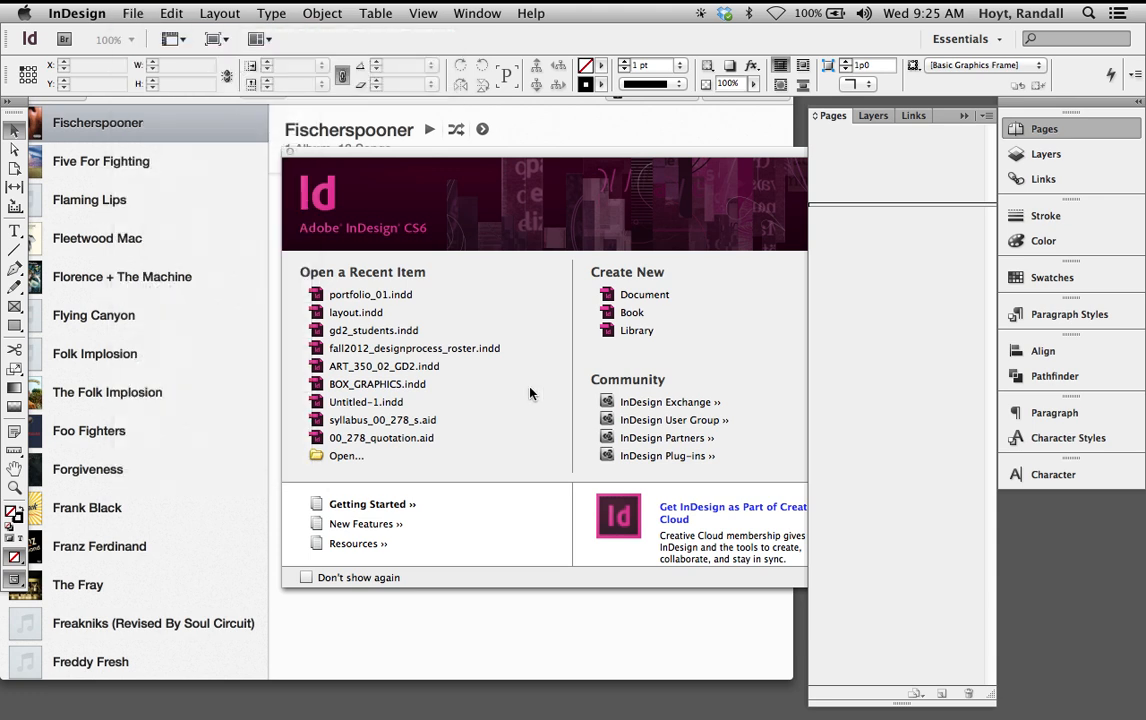
key("super+n")
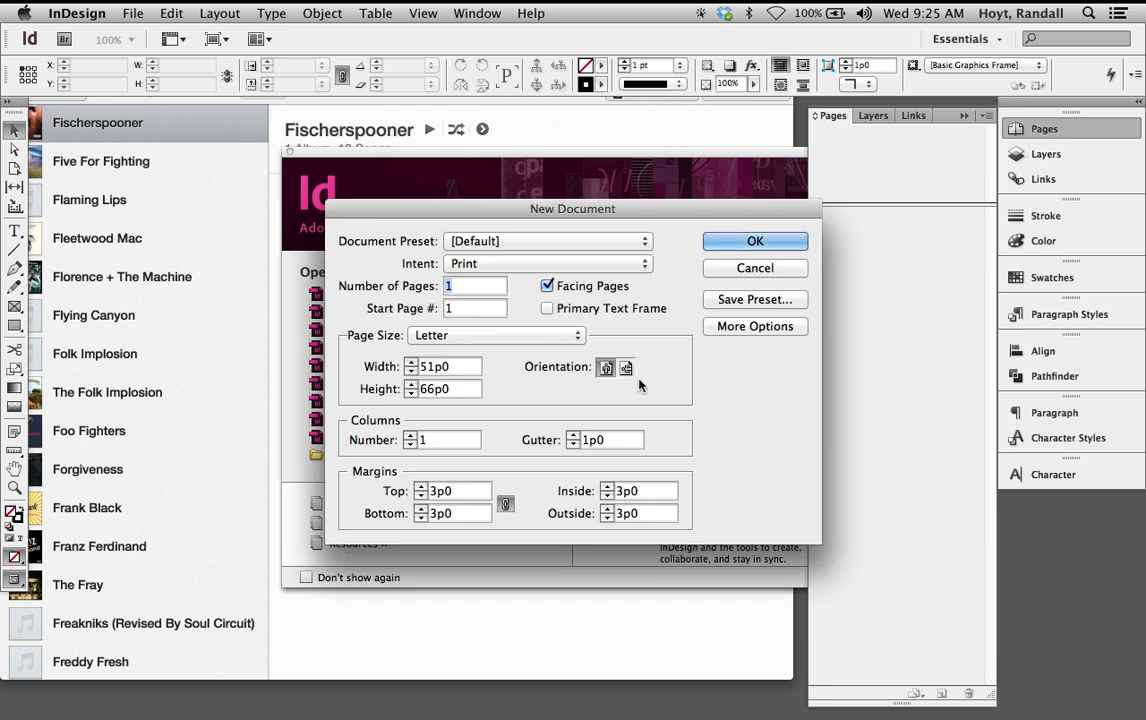
Create a single-page landscape Letter document, 66p0 by 51p0, with Facing Pages off
left_click(548, 287)
left_click(548, 287)
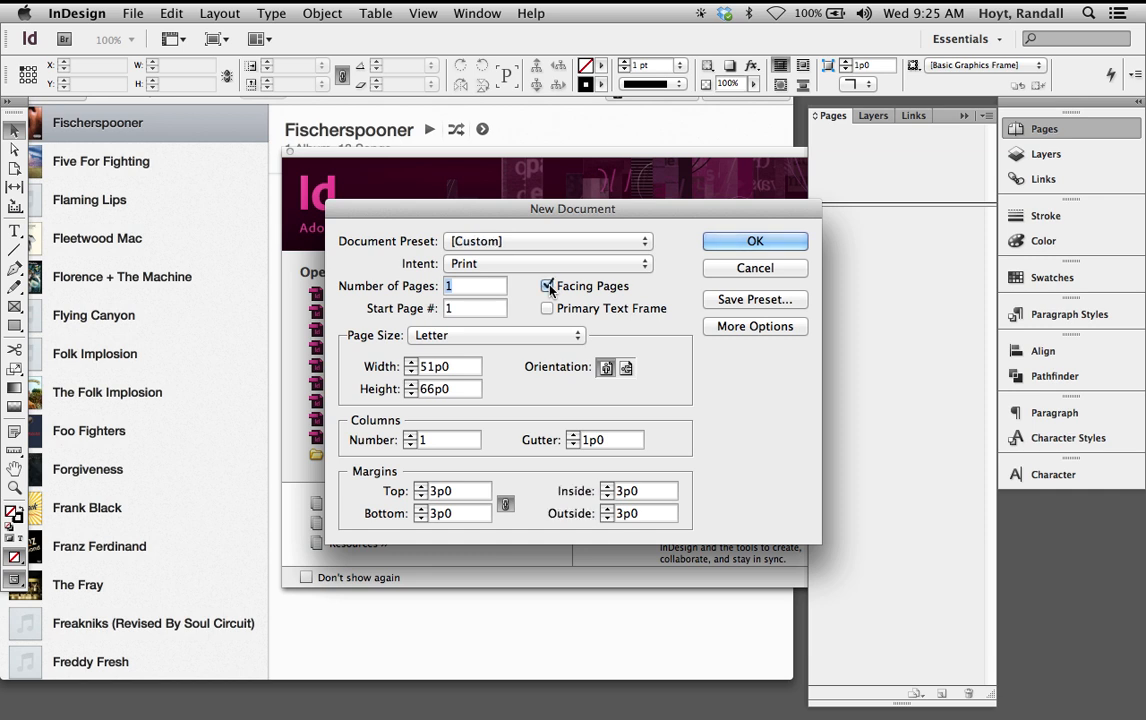
left_click(548, 287)
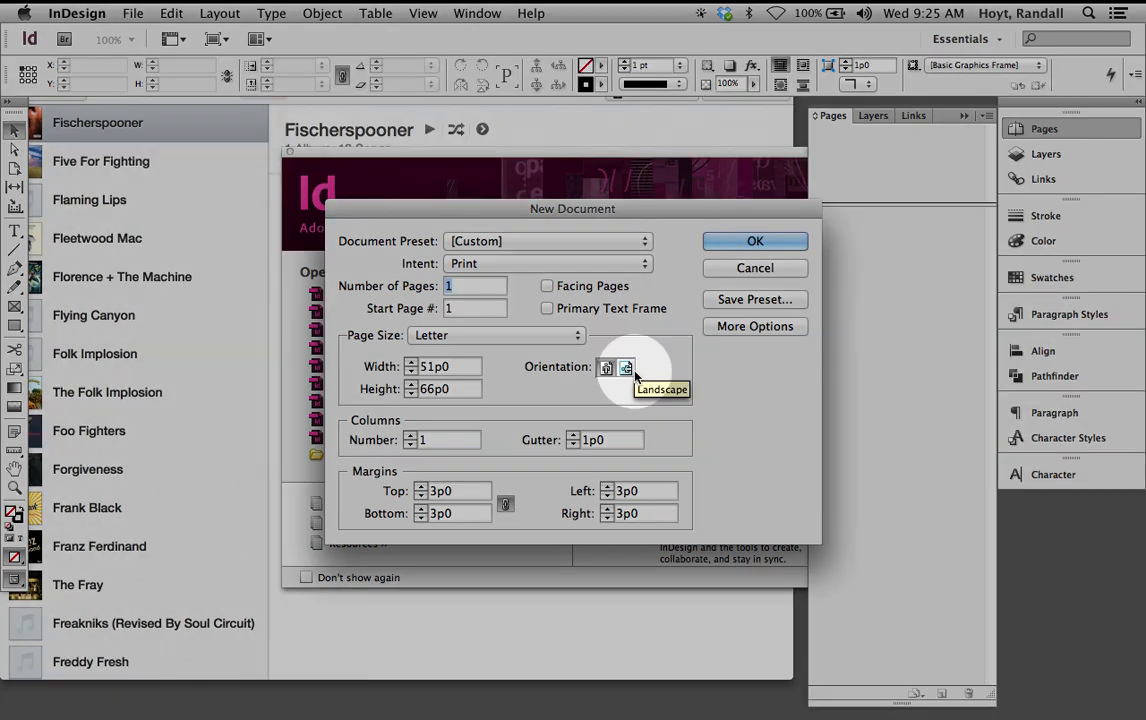
left_click(626, 369)
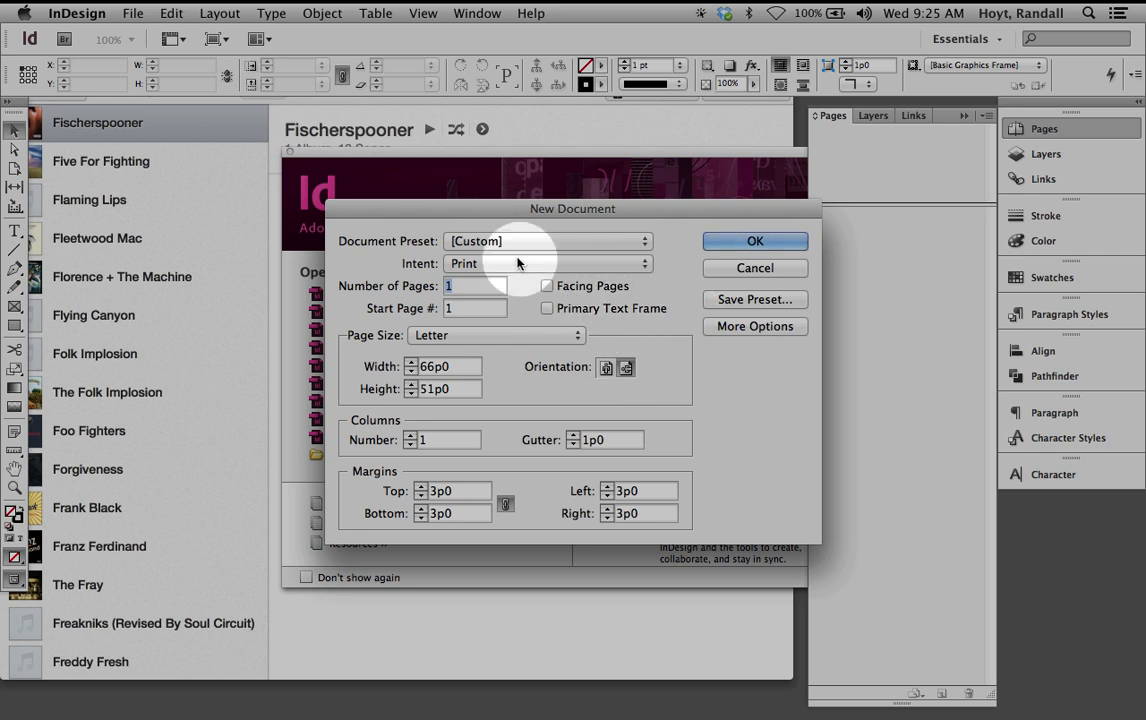
left_click(741, 244)
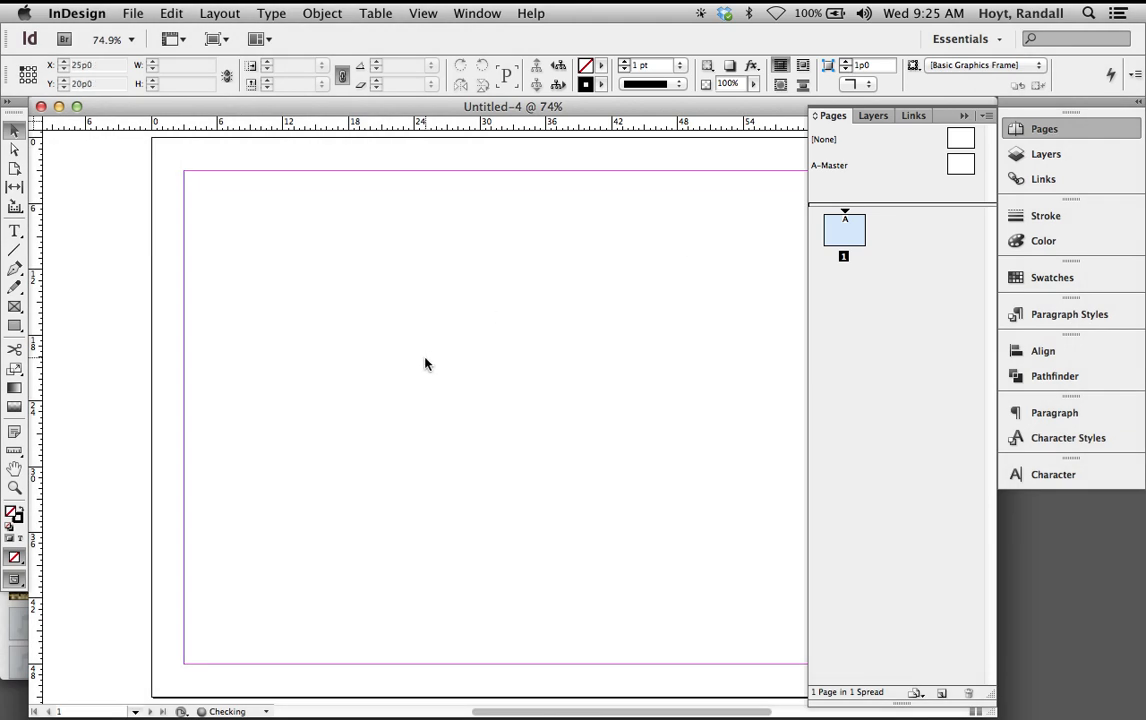
left_click_drag(568, 332, 475, 336)
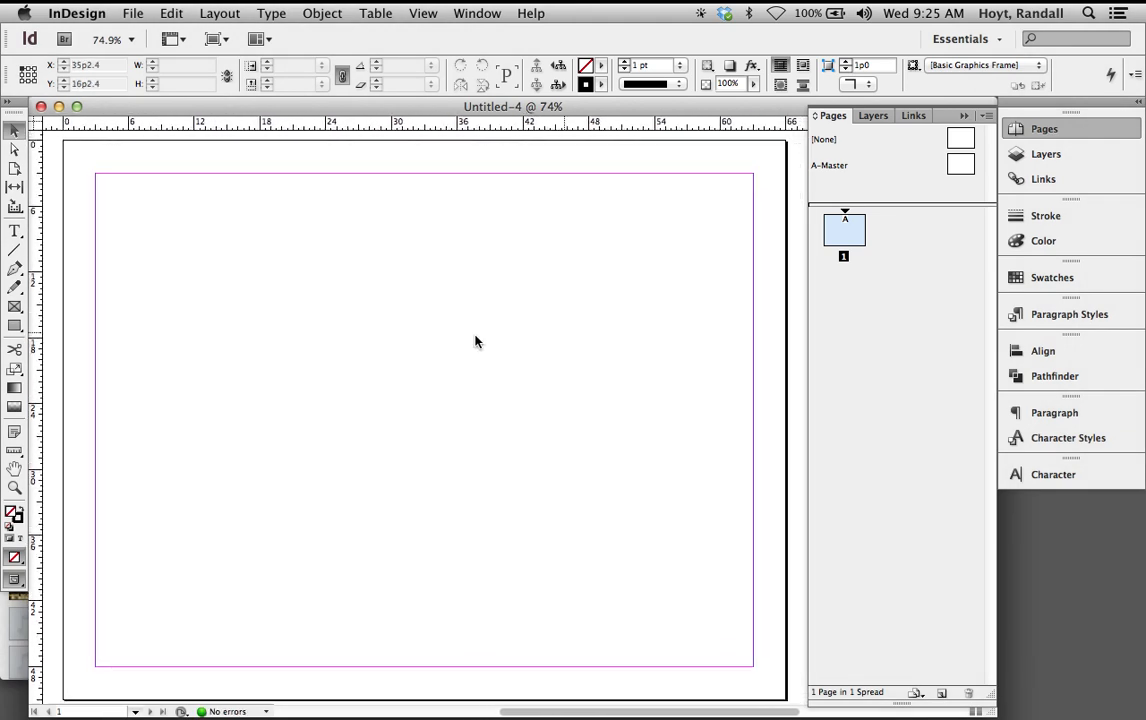
Set all four linked margins of Untitled-4 to 0p0 in Margins and Columns
left_click(280, 12)
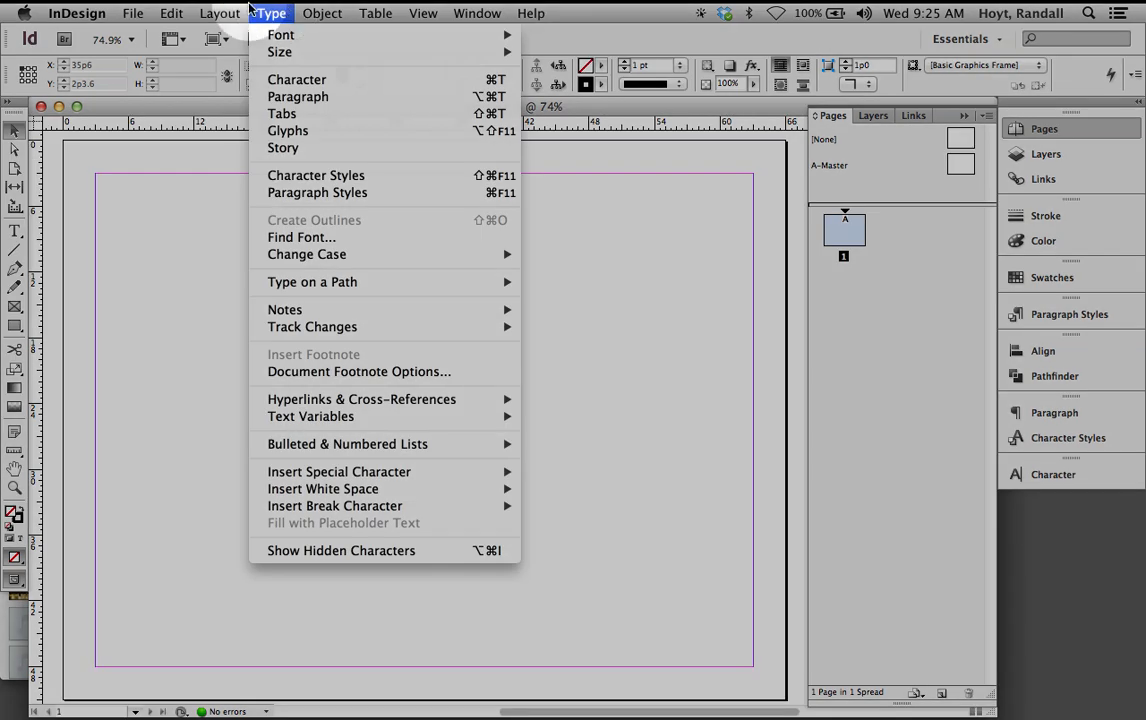
mouse_move(219, 12)
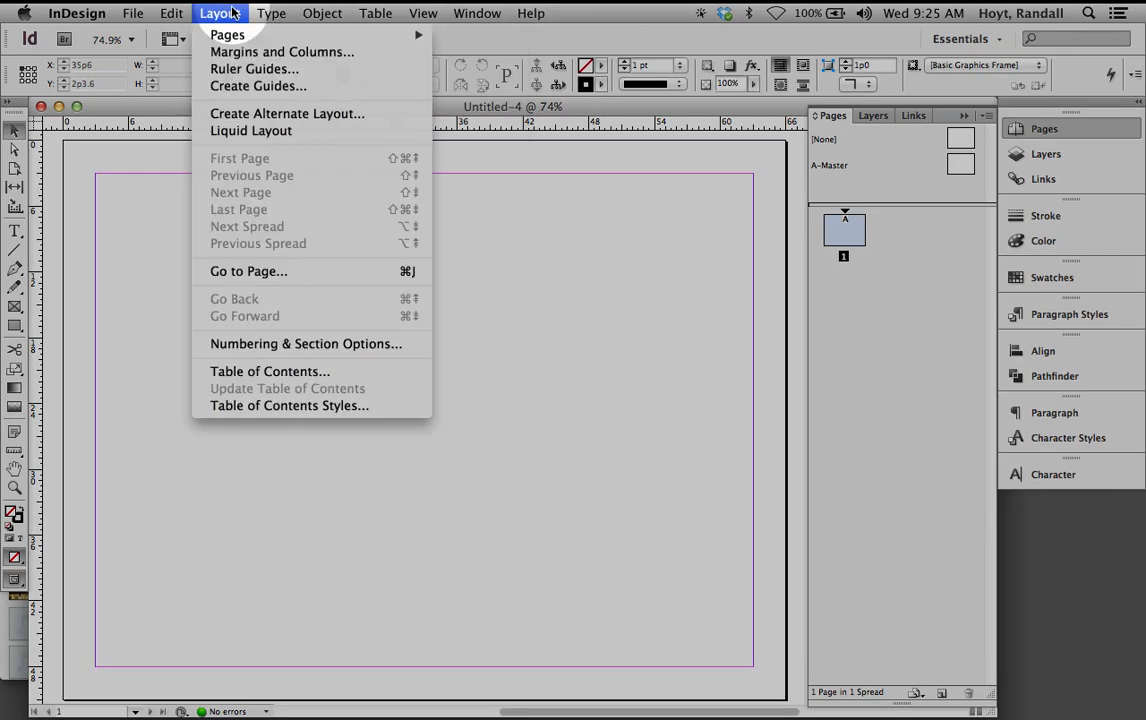
left_click(238, 52)
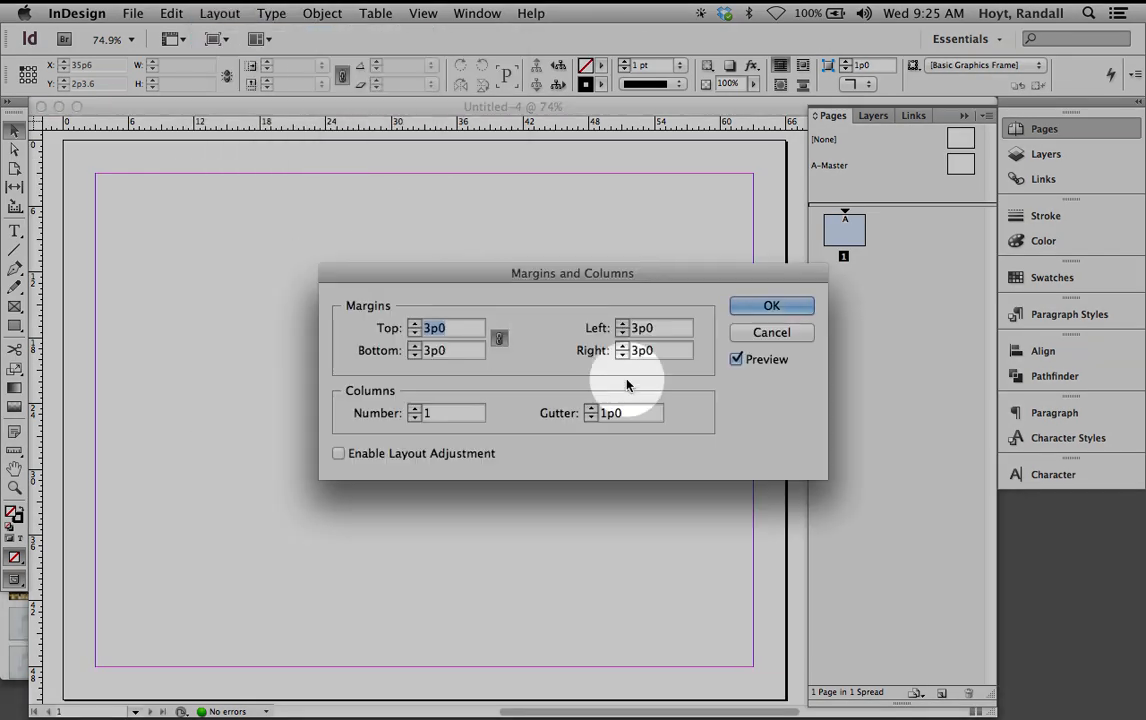
type("0")
left_click(660, 327)
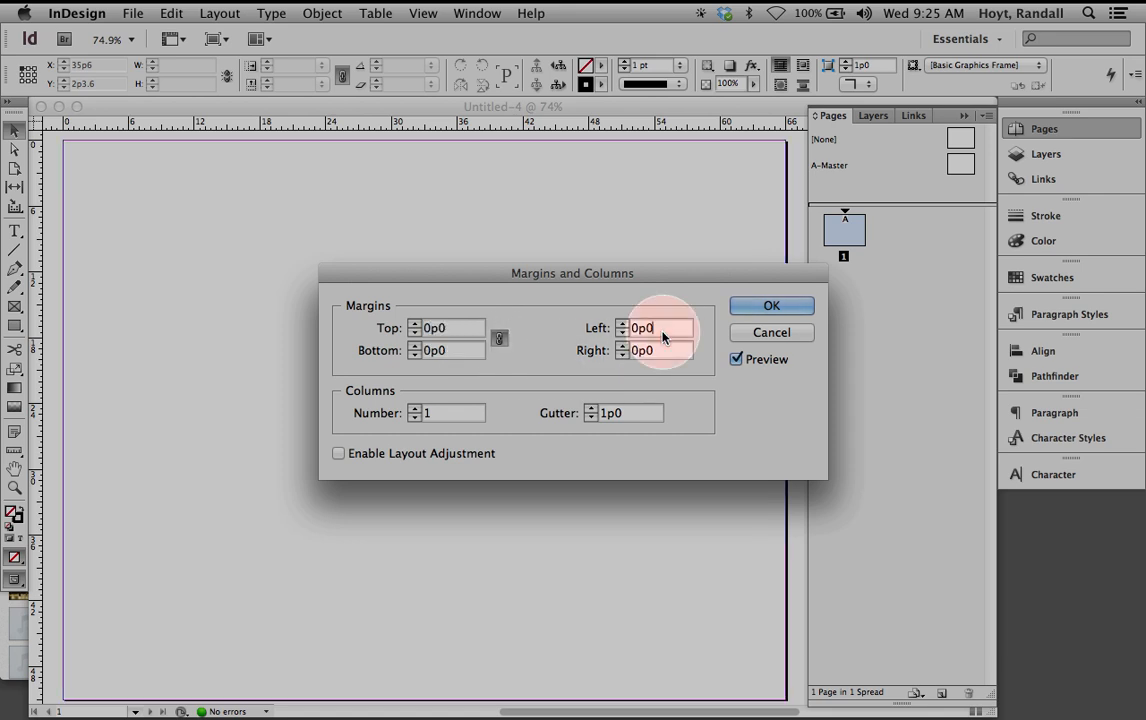
left_click(760, 306)
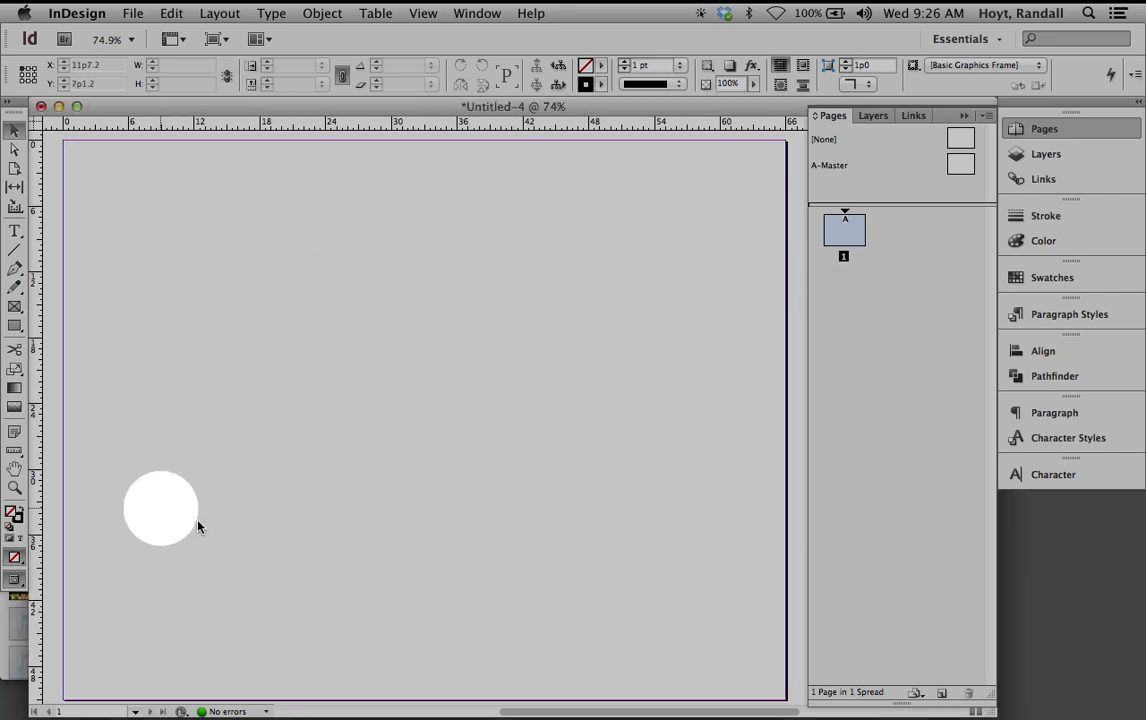
left_click(192, 342)
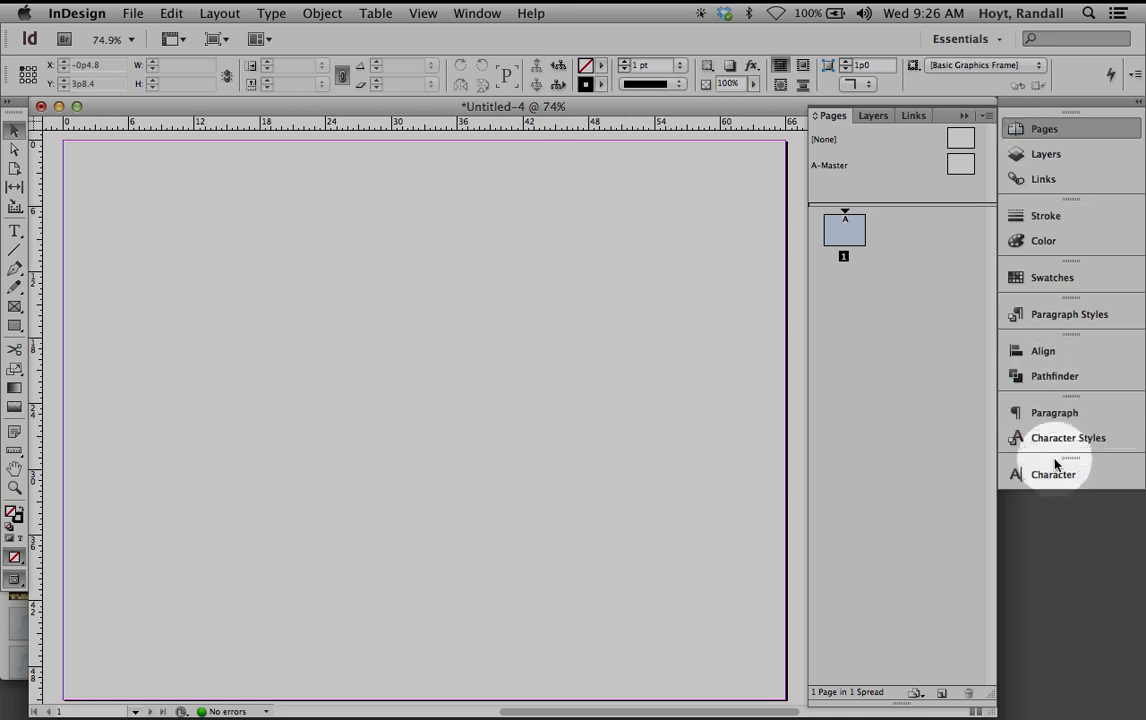
Collapse the expanded Pages panel, then toggle it open and closed from the dock
left_click(965, 116)
left_click(1039, 130)
left_click(1039, 130)
left_click(1039, 130)
left_click(1040, 131)
left_click(1039, 130)
left_click(1039, 130)
left_click(1039, 130)
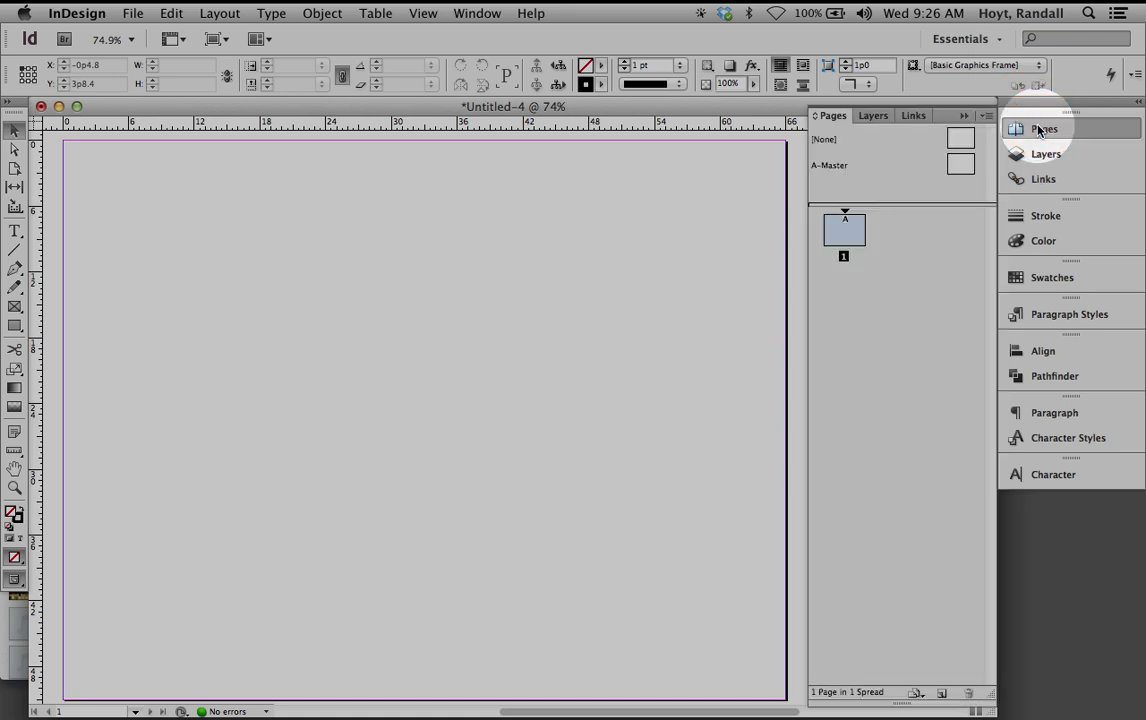
Preview the Layers, Links, Stroke, Color and Swatches panels, then collapse them back to the dock
left_click(1043, 154)
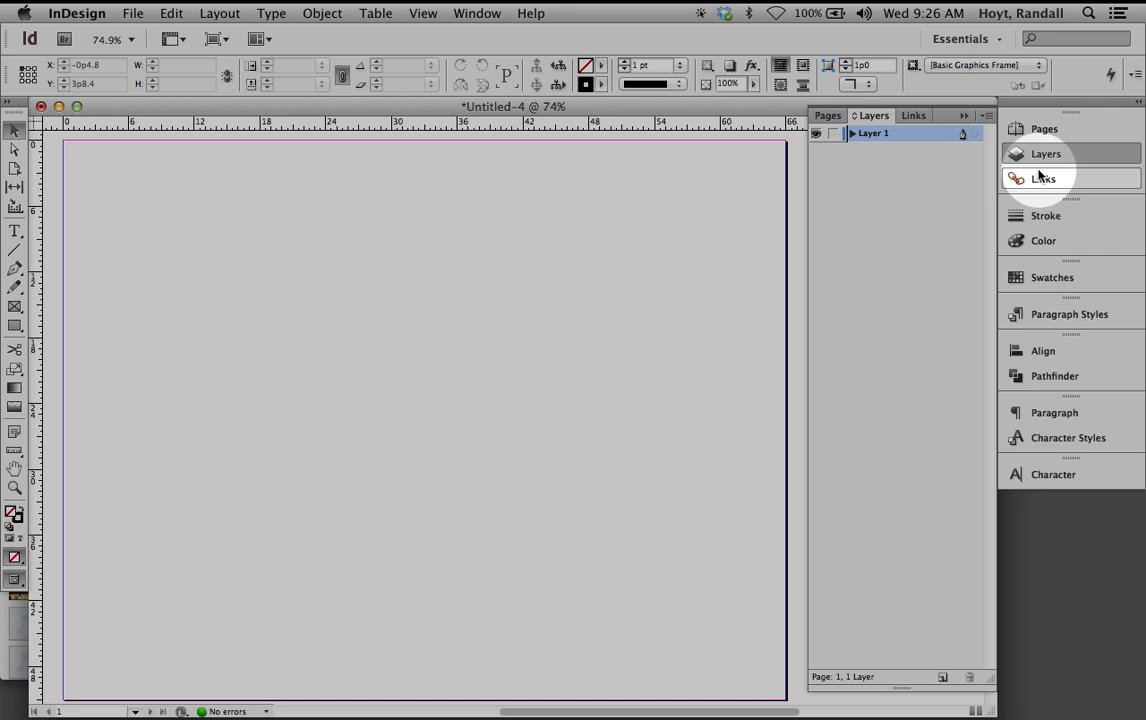
left_click(1040, 177)
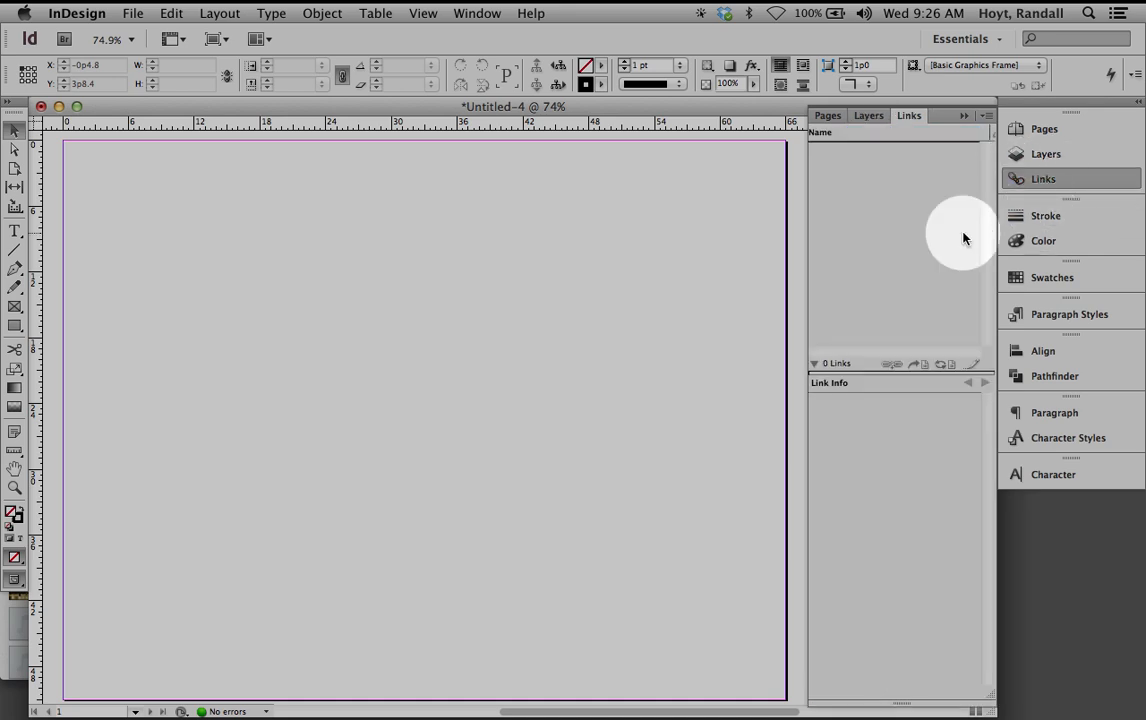
left_click(1047, 222)
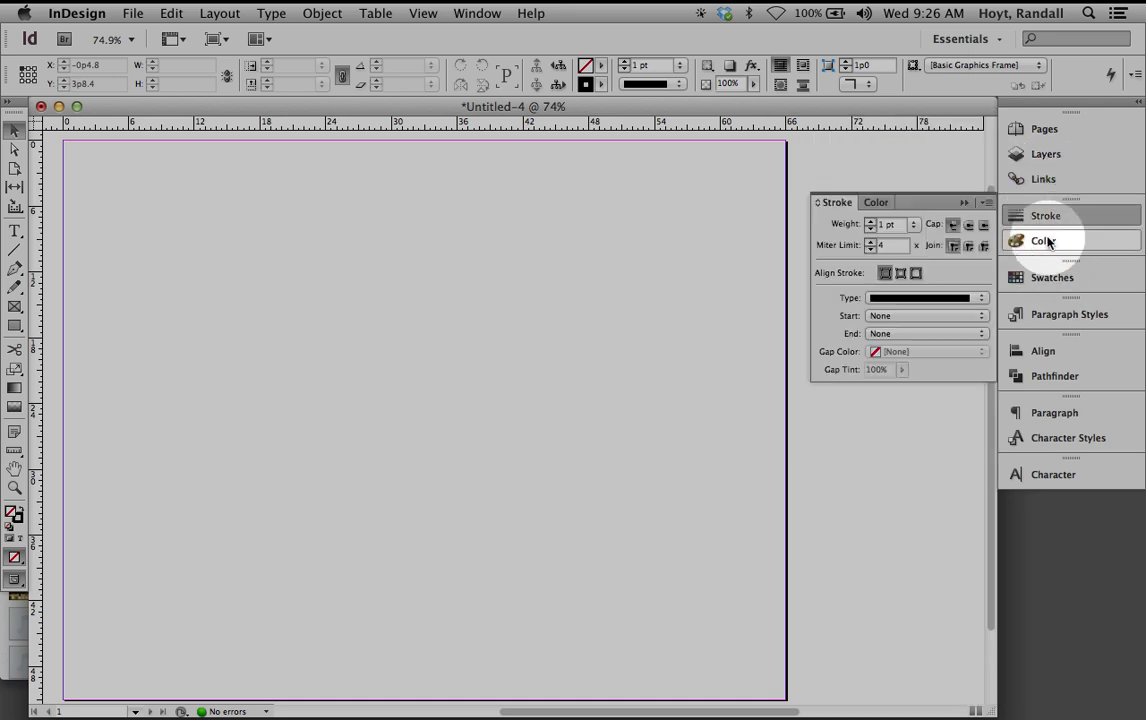
left_click(1047, 241)
left_click(1040, 277)
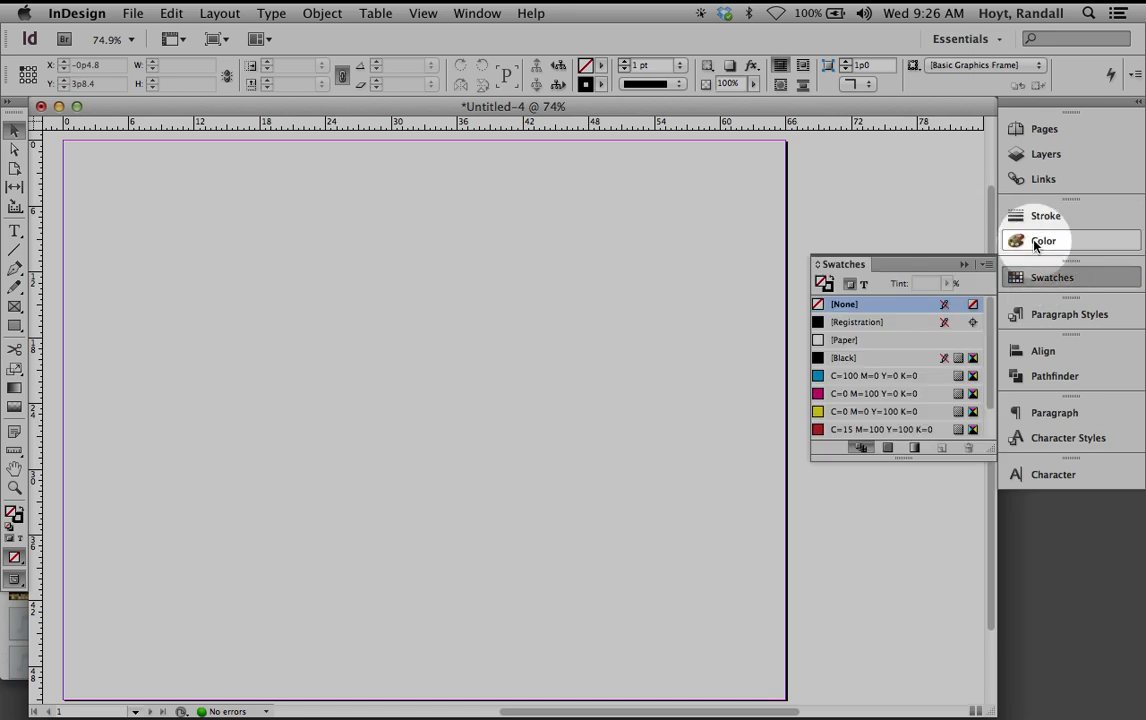
left_click(716, 249)
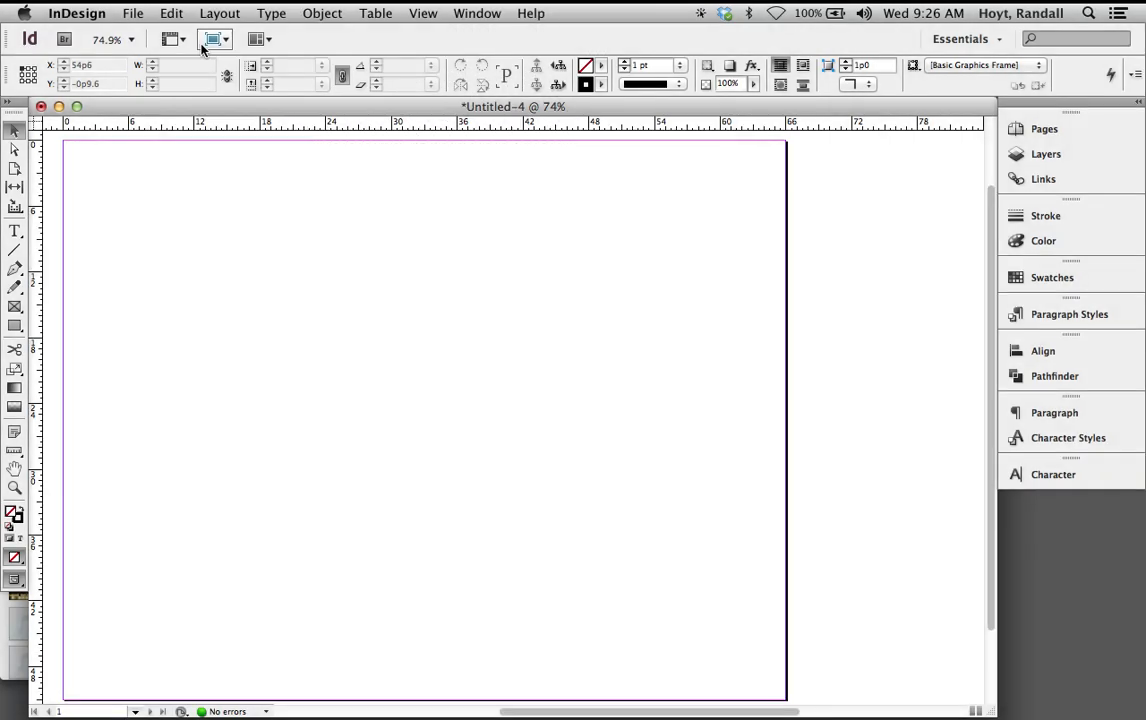
left_click(132, 12)
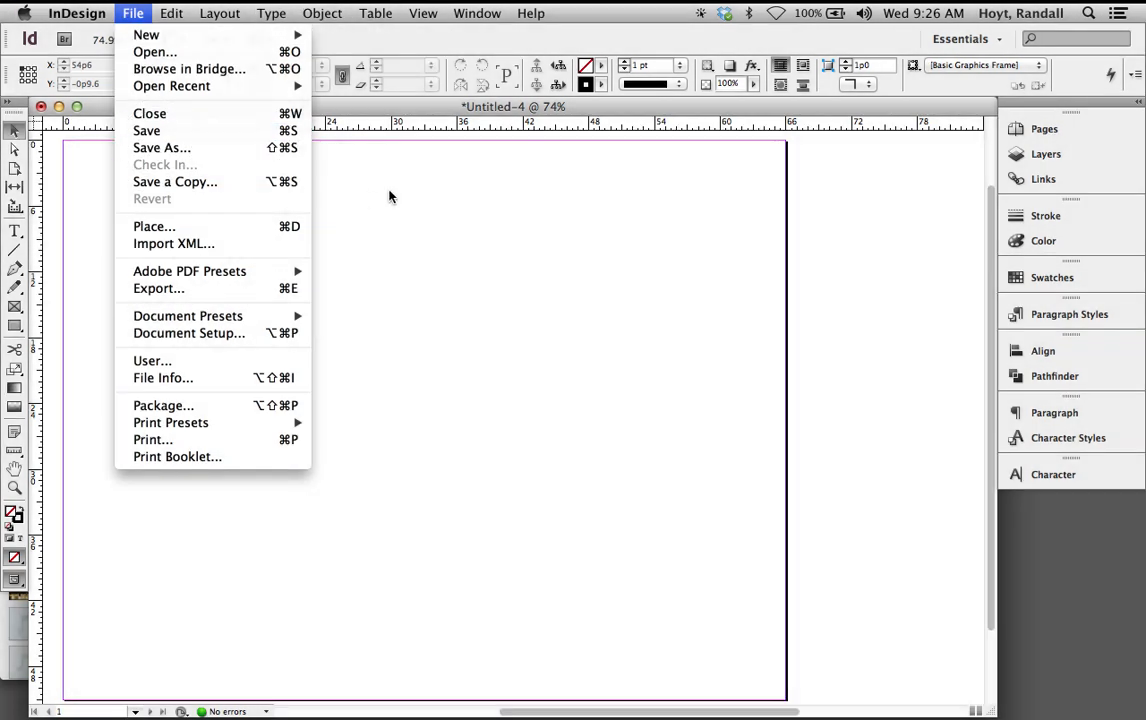
Save the blank landscape document as portfolio_02.indd in the GD2 Portfolio folder
left_click(390, 196)
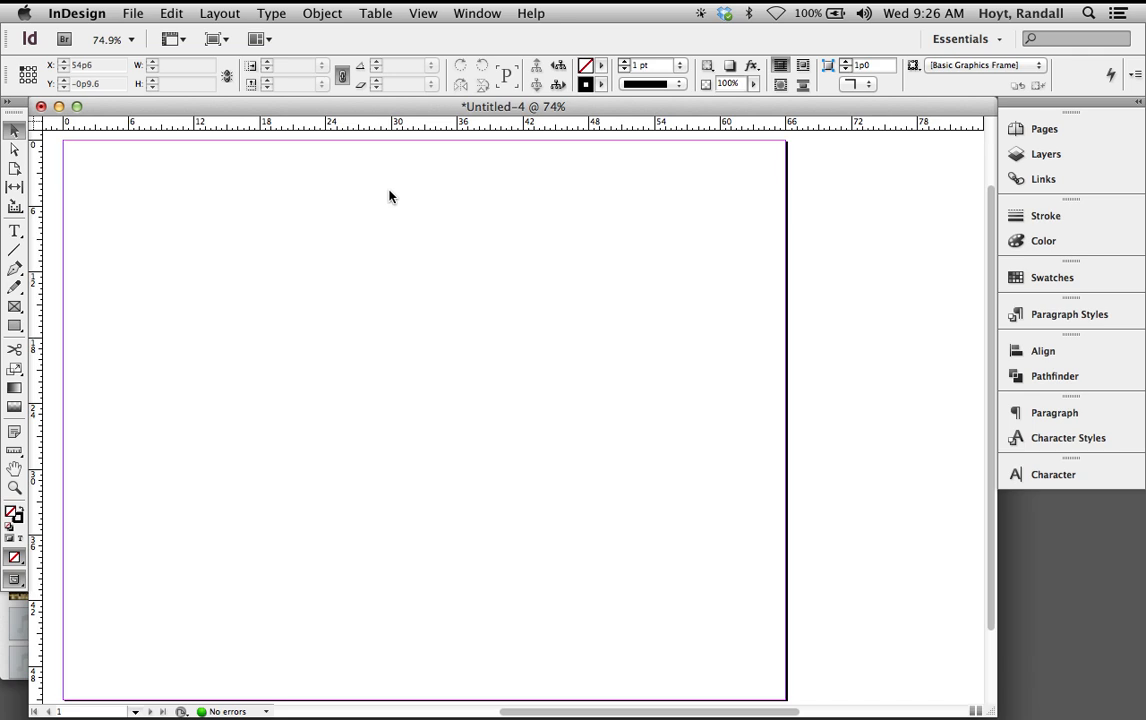
key("super+s")
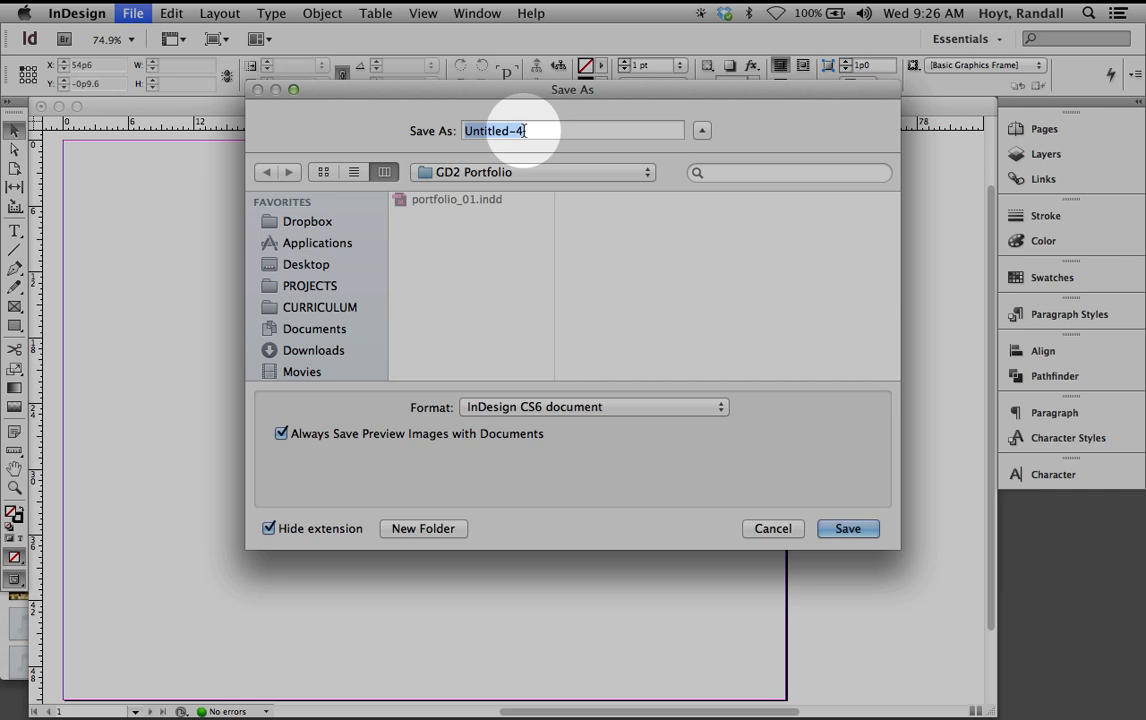
type("portfol")
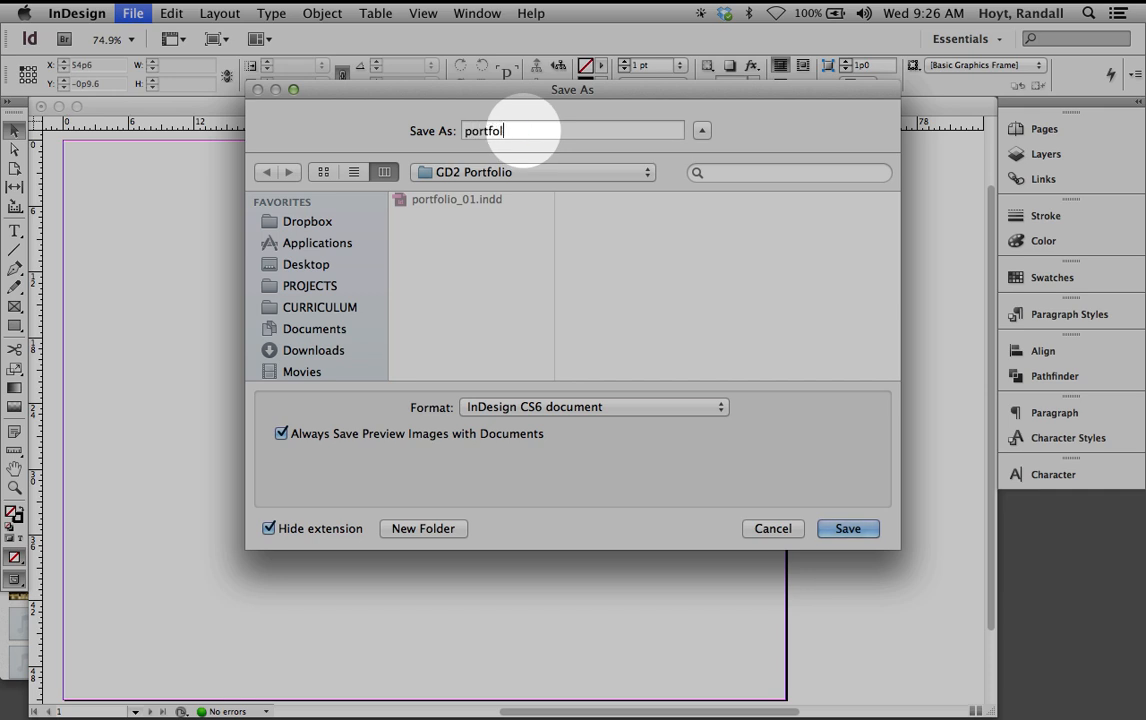
type("io_01")
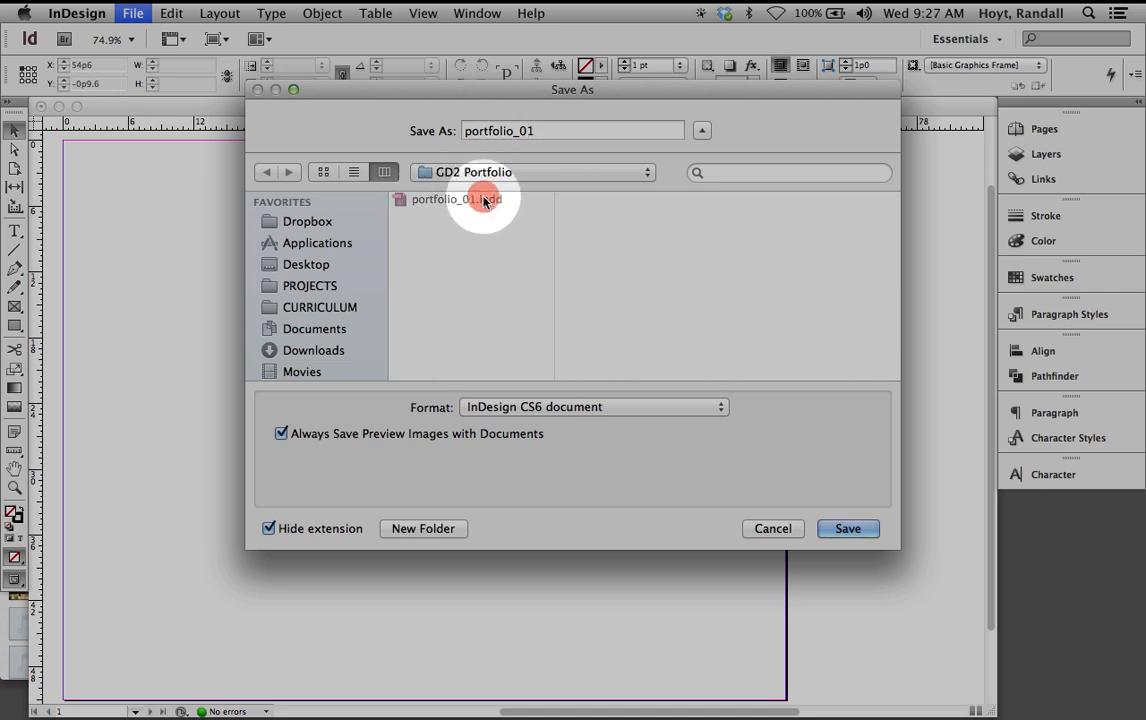
left_click_drag(544, 125, 422, 123)
type("dadasasd")
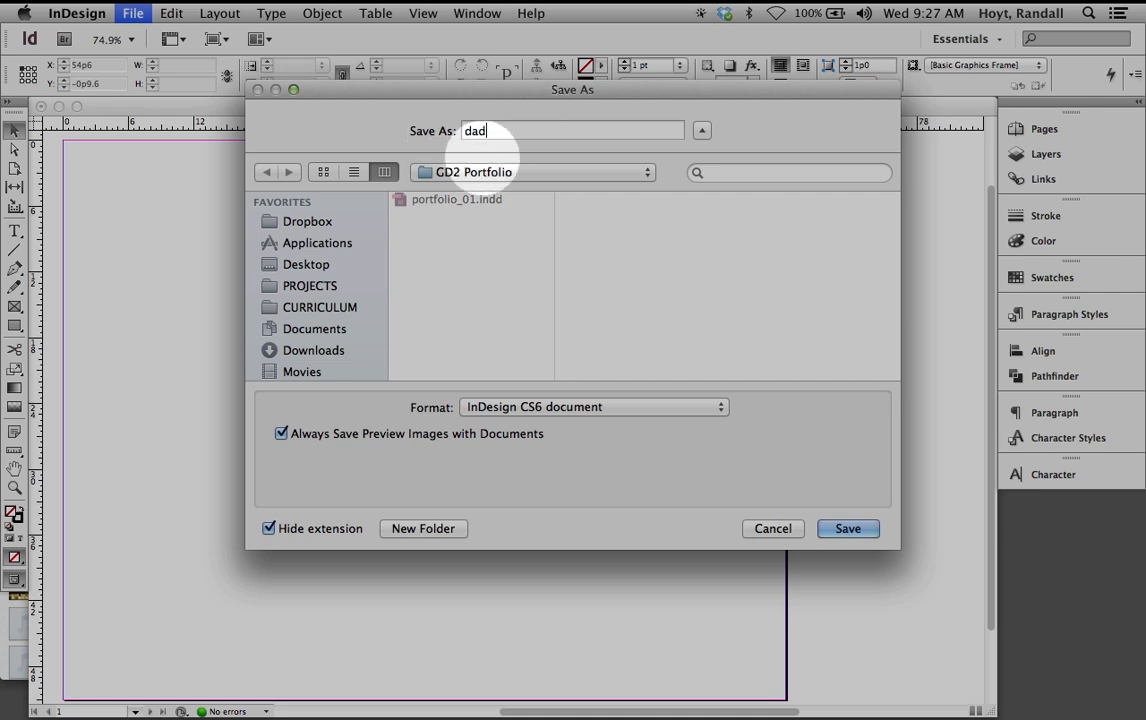
left_click(484, 200)
left_click(547, 130)
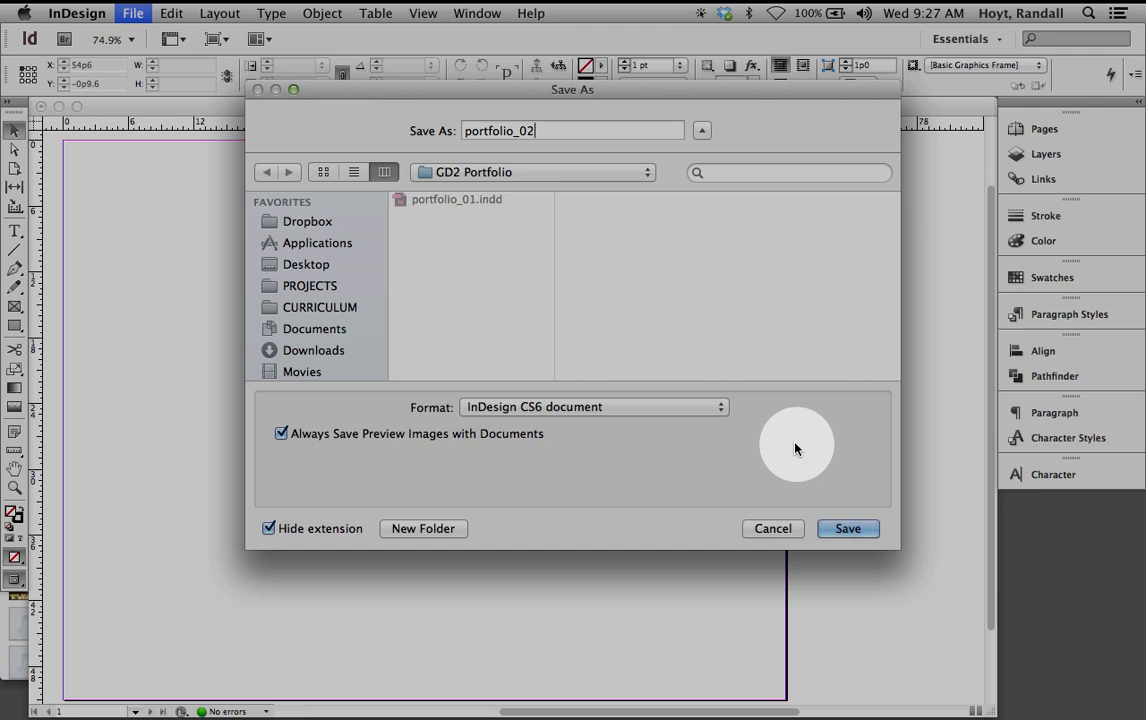
left_click(847, 530)
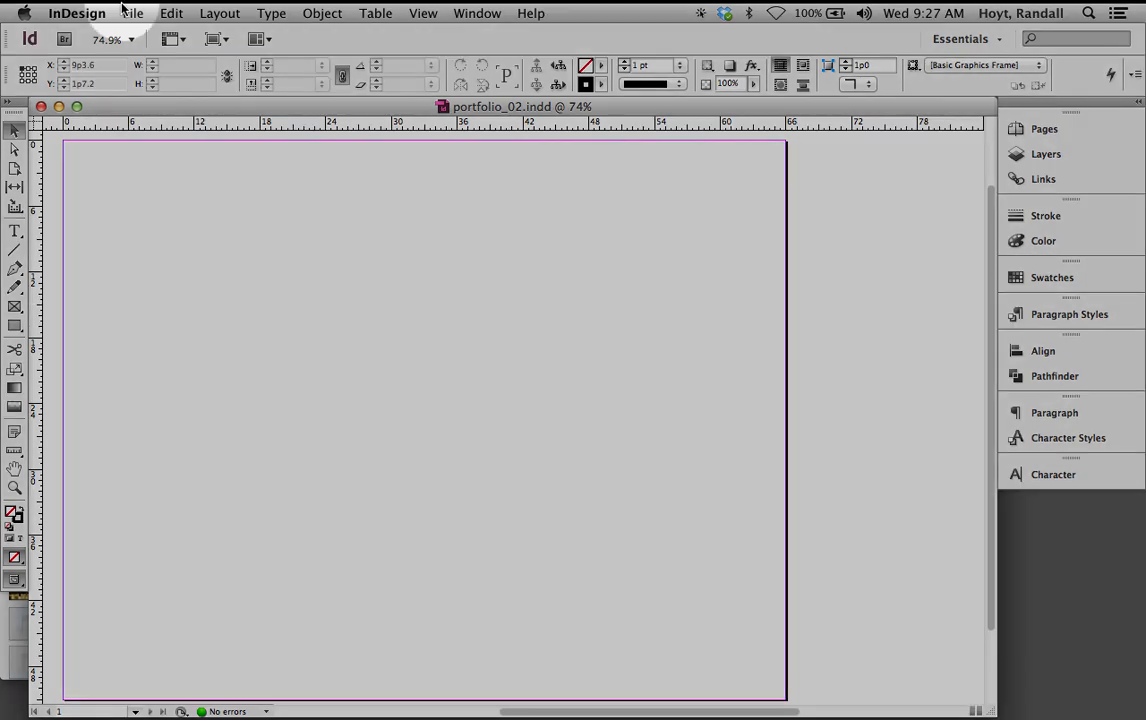
Open the Place dialog and go to the PROJECTS folder
left_click(133, 13)
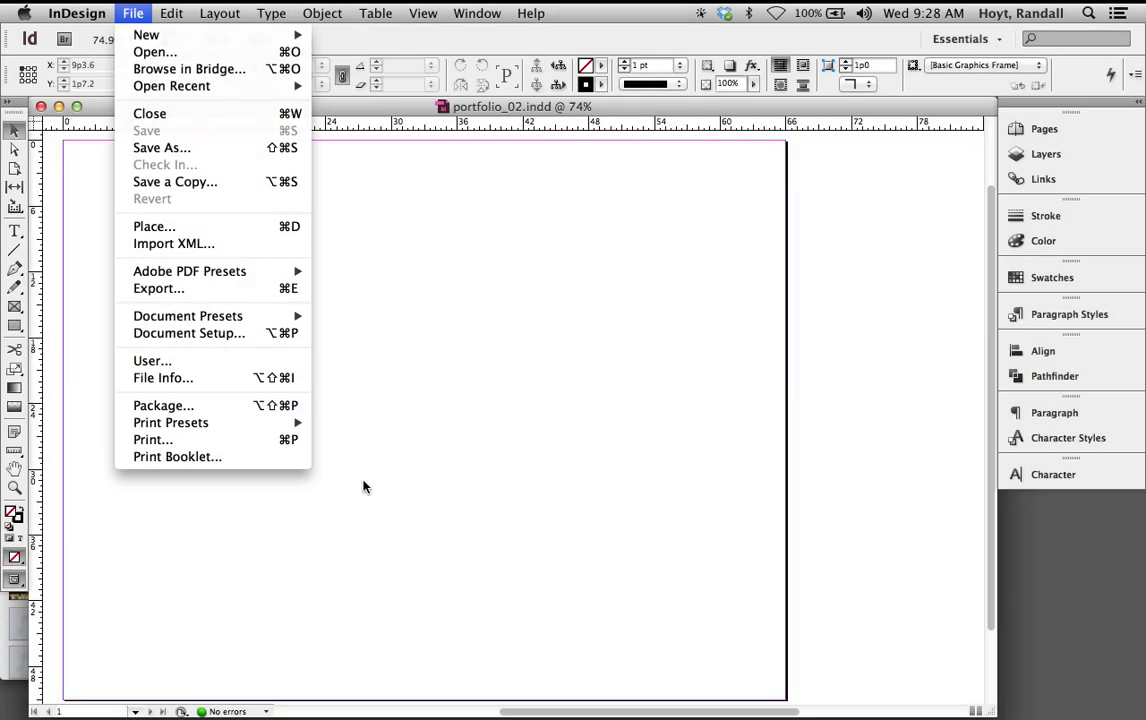
left_click(424, 310)
key("super+d")
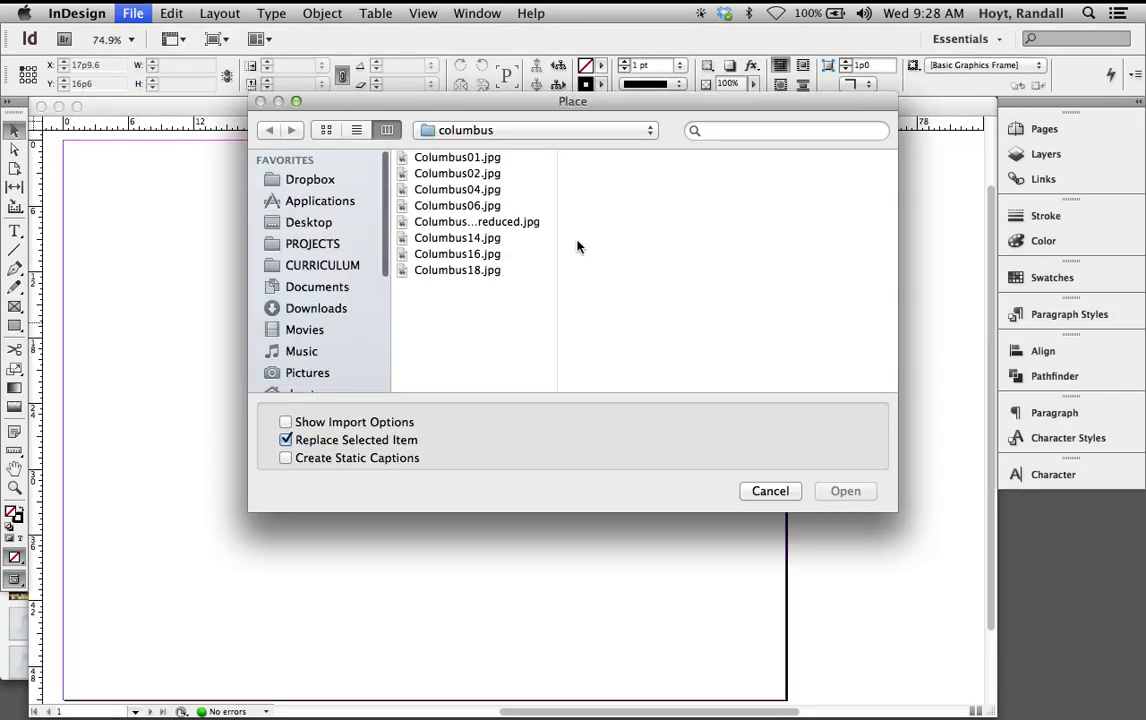
left_click(327, 249)
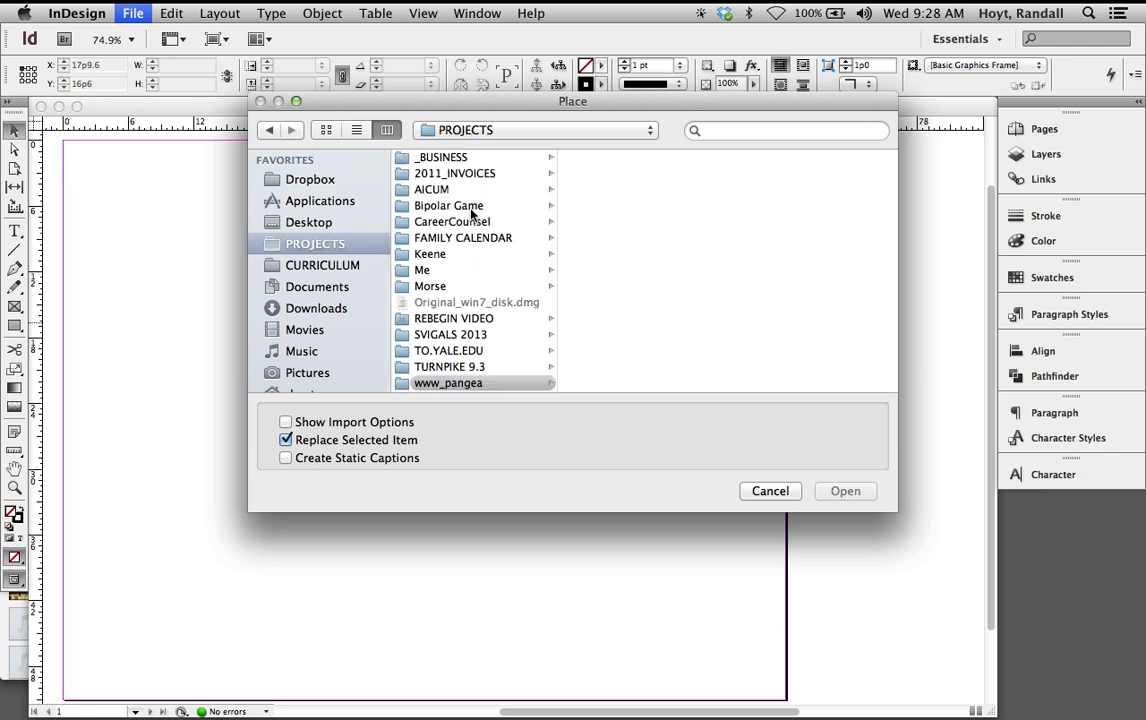
left_click(502, 130)
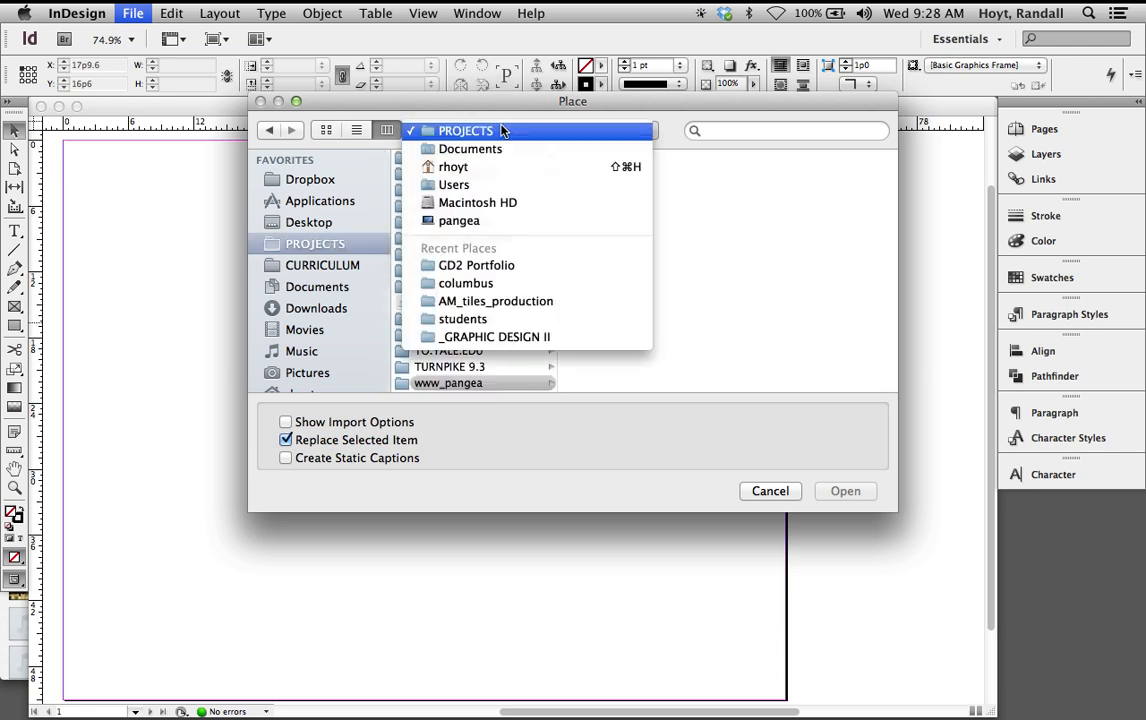
left_click(466, 131)
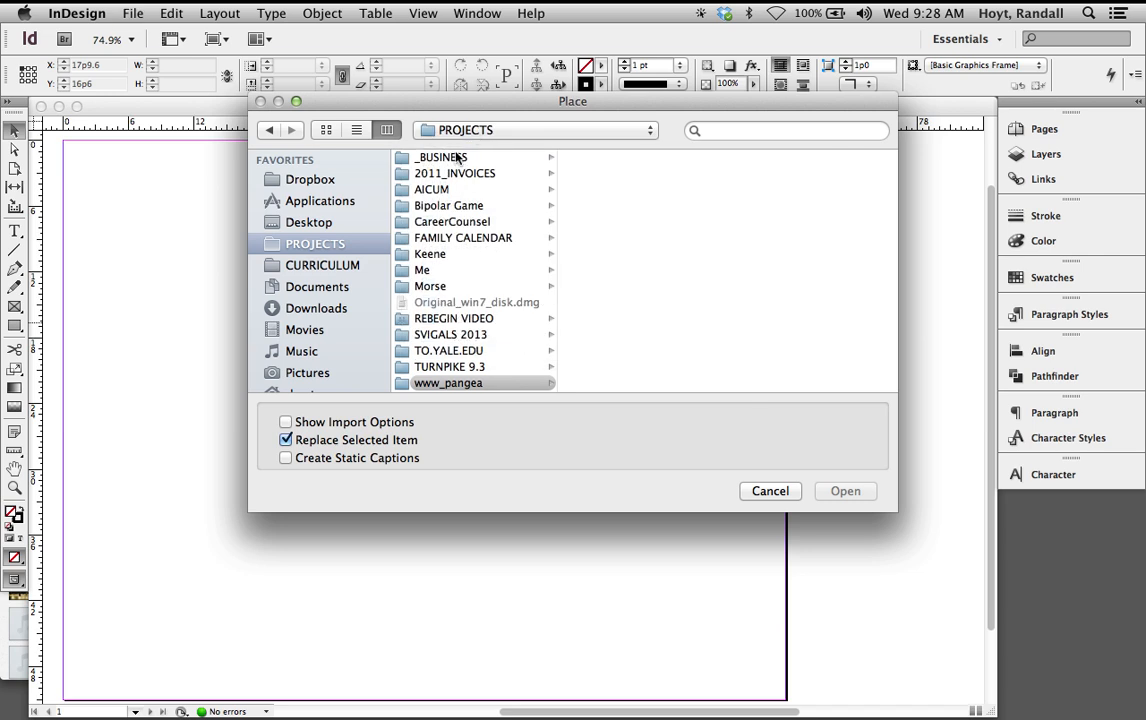
Browse www_pangea > portfolio > work > worked and load 02_SVIGALS_REJO+CE.jpg
scroll(508, 330, "down", 1)
left_click(500, 384)
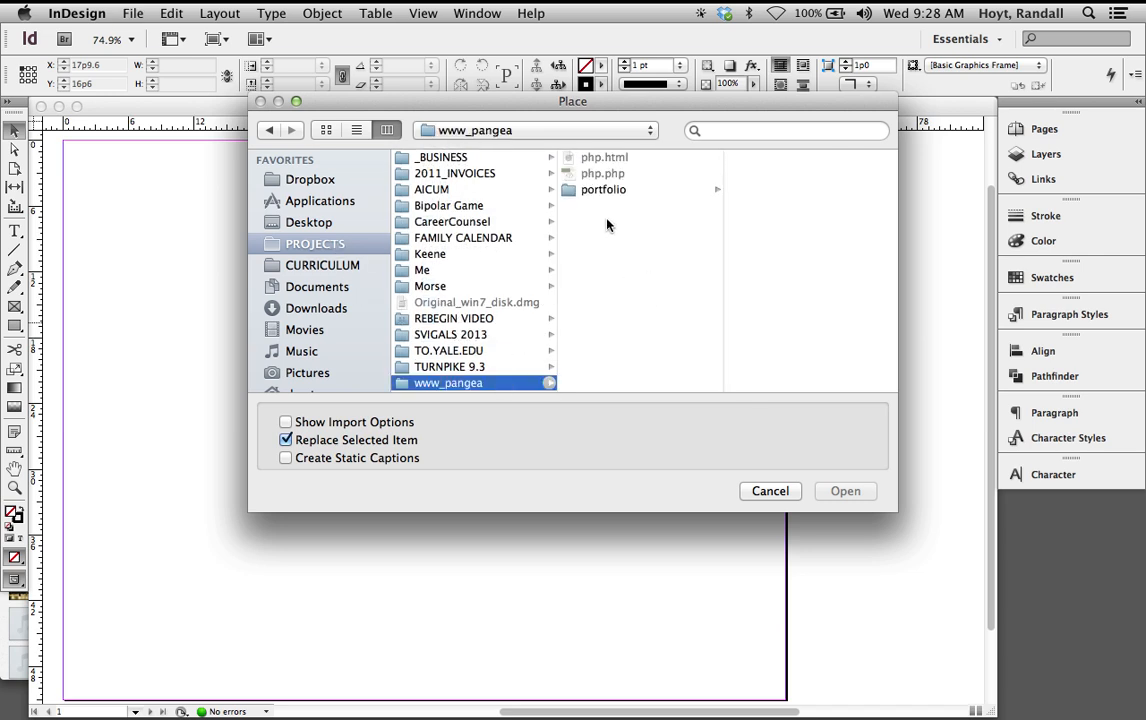
left_click(603, 189)
scroll(765, 290, "down", 10)
scroll(778, 293, "up", 5)
scroll(778, 293, "down", 2)
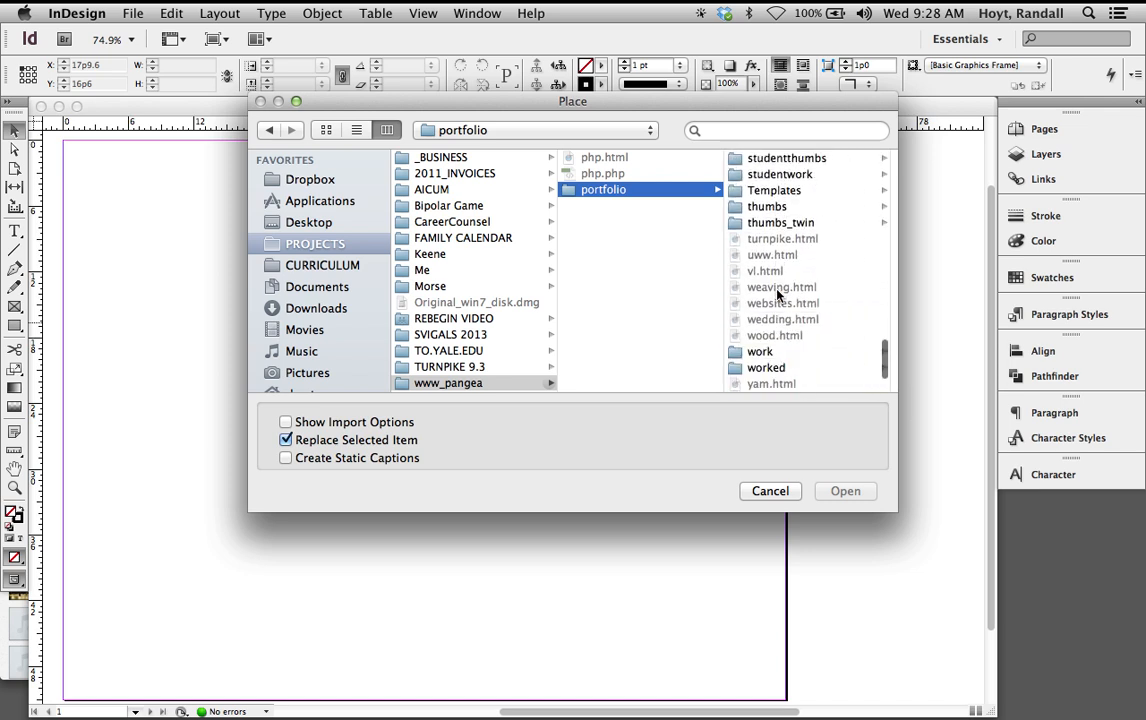
scroll(781, 340, "down", 1)
scroll(781, 343, "down", 1)
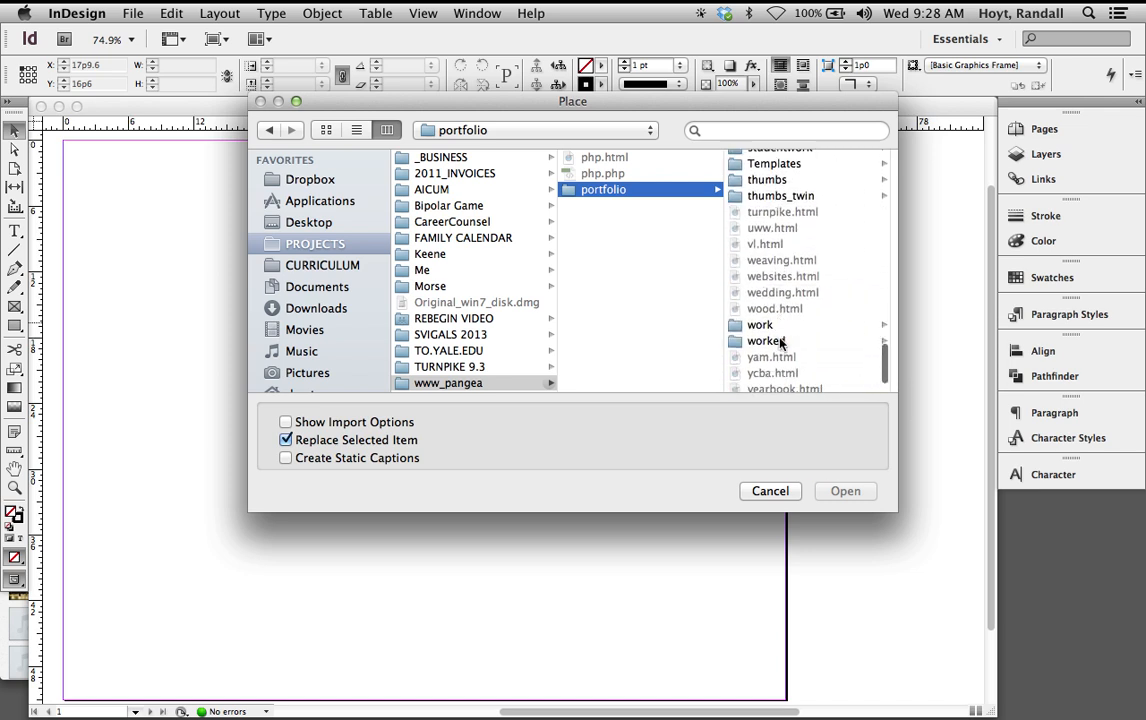
left_click(762, 325)
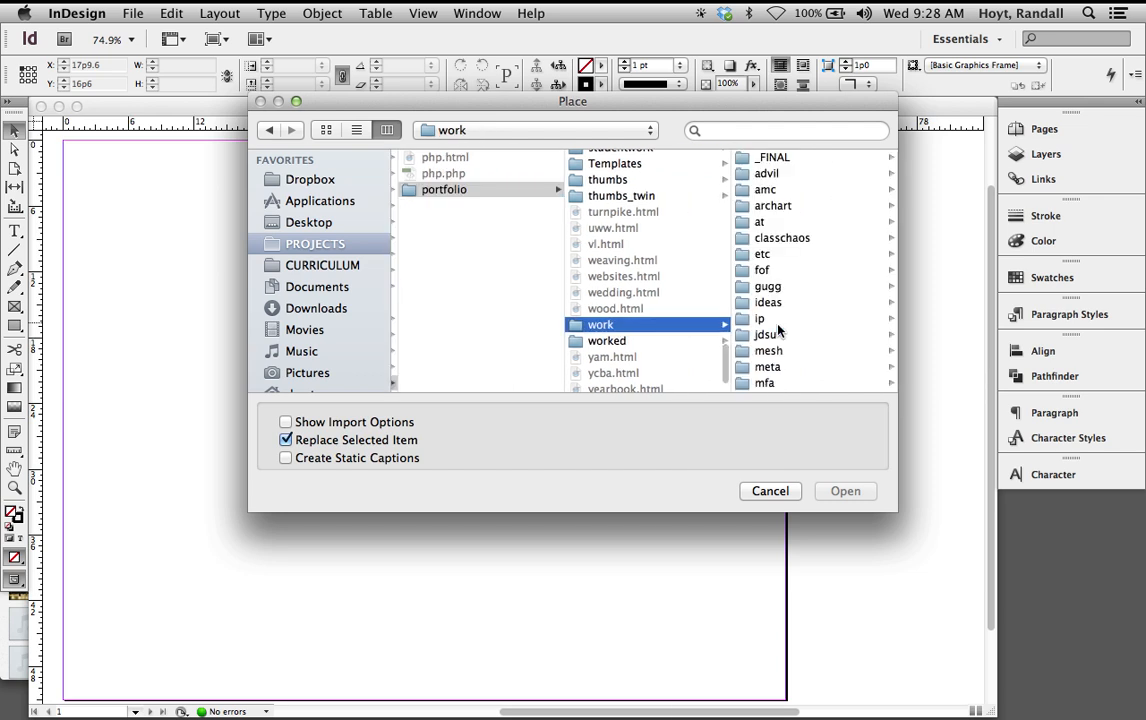
left_click(666, 341)
left_click(785, 191)
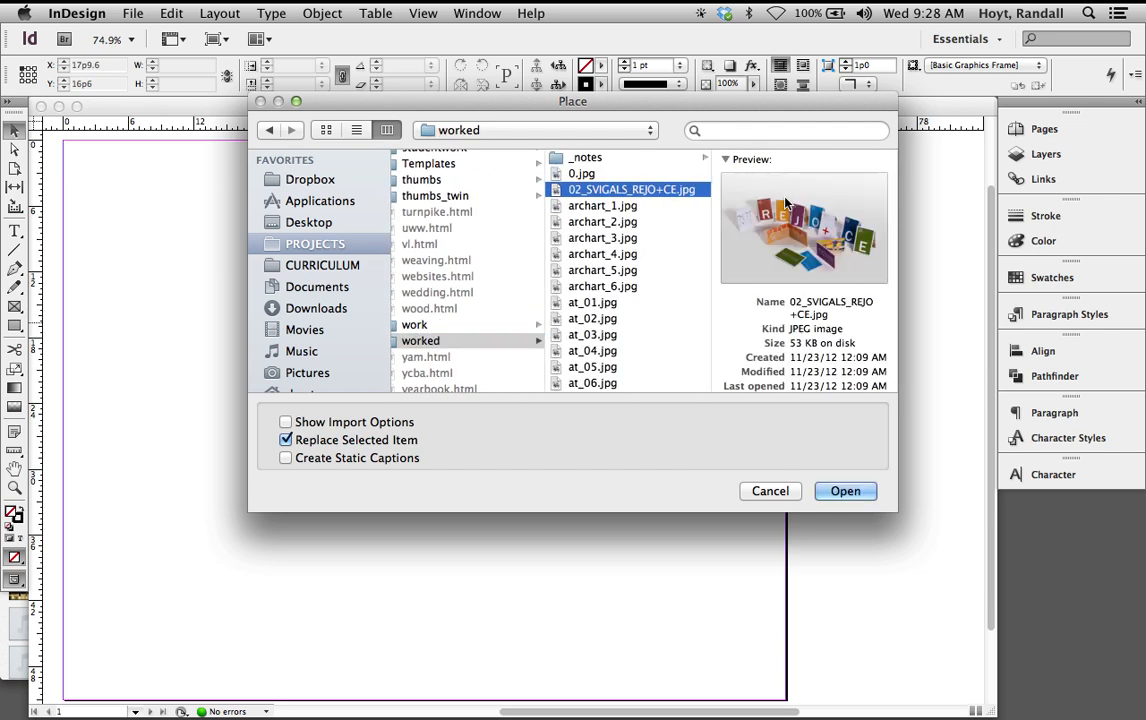
key("Return")
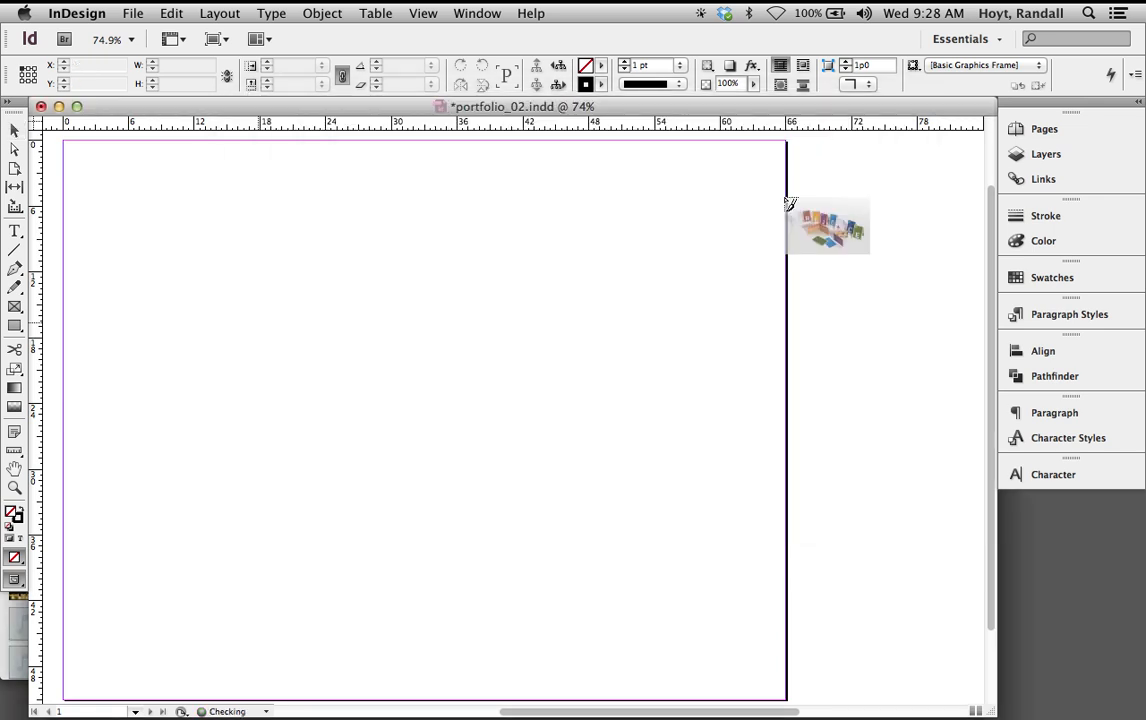
Place the REJO+CE photo on page 1 in a 52p2.4 by 34p11.34 frame at 100% scale
left_click(137, 211)
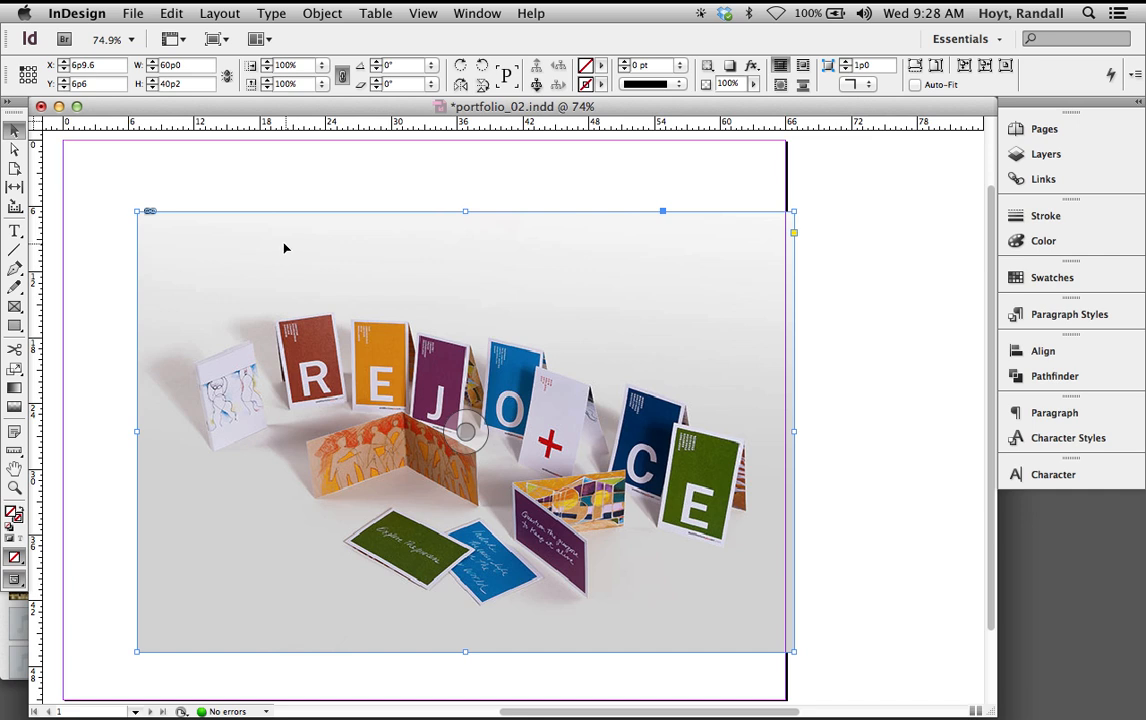
left_click_drag(795, 652, 900, 700)
key("super+shift+e")
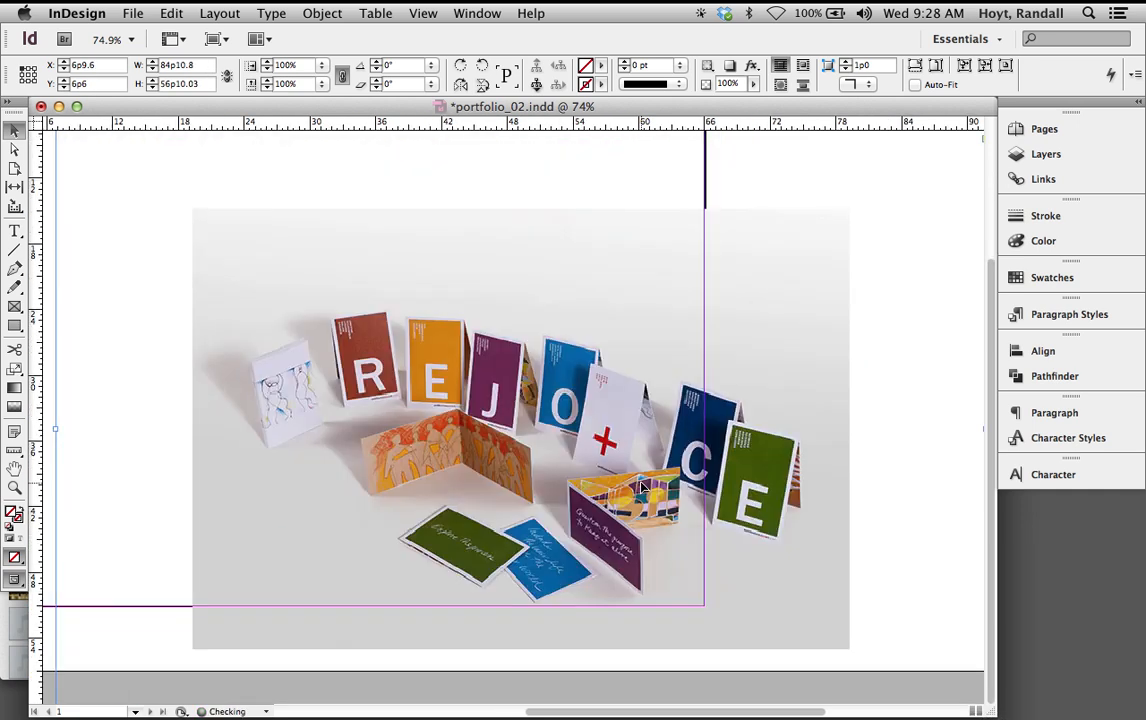
key("super+z")
key("super+z")
key("super+z")
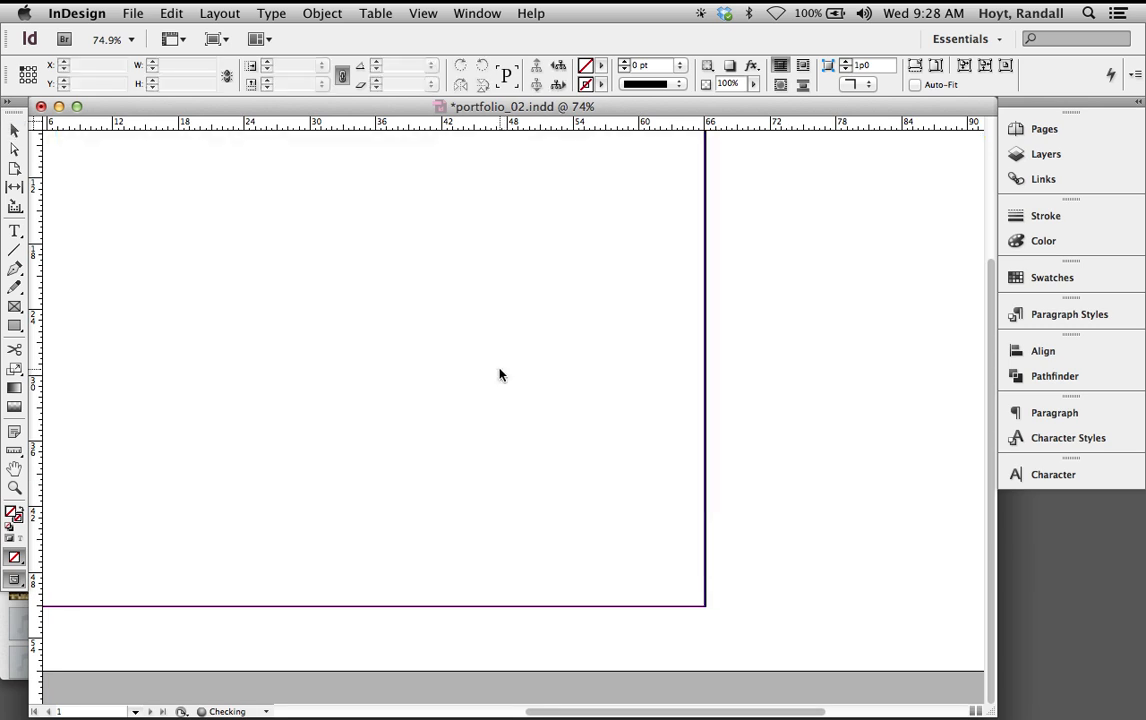
key("space")
left_click_drag(500, 368, 691, 463)
left_click_drag(247, 201, 818, 642)
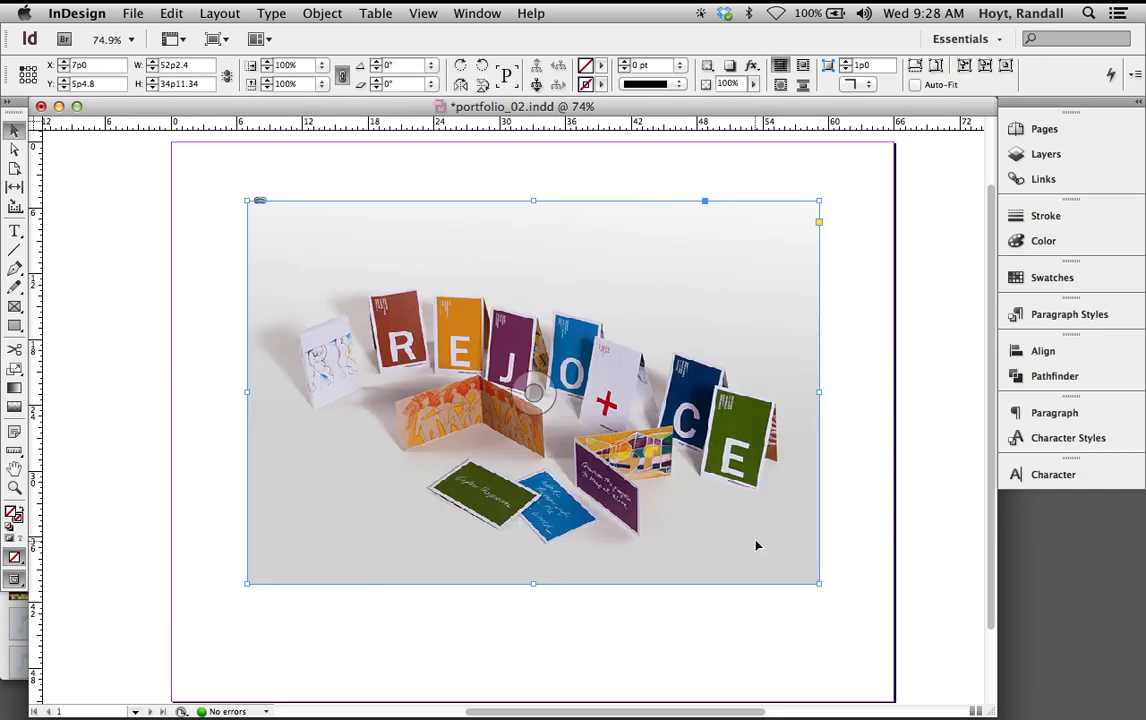
left_click(670, 650)
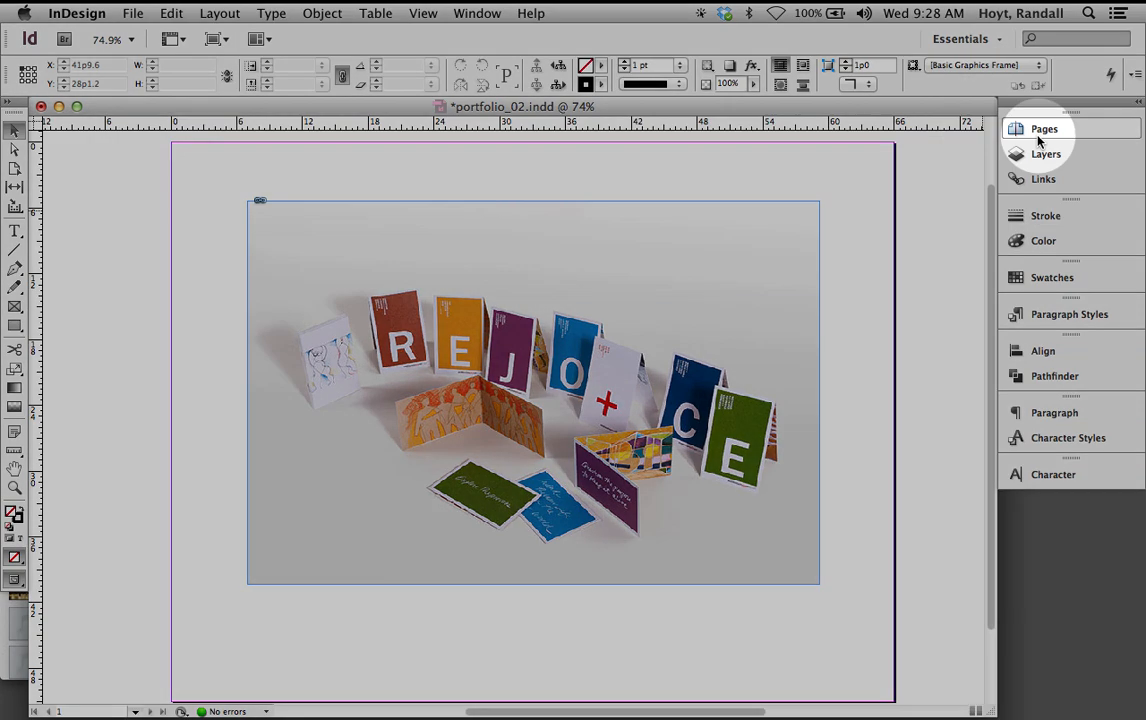
Add a blank page 2, based on A-Master, from a shortened Pages panel
left_click(1045, 129)
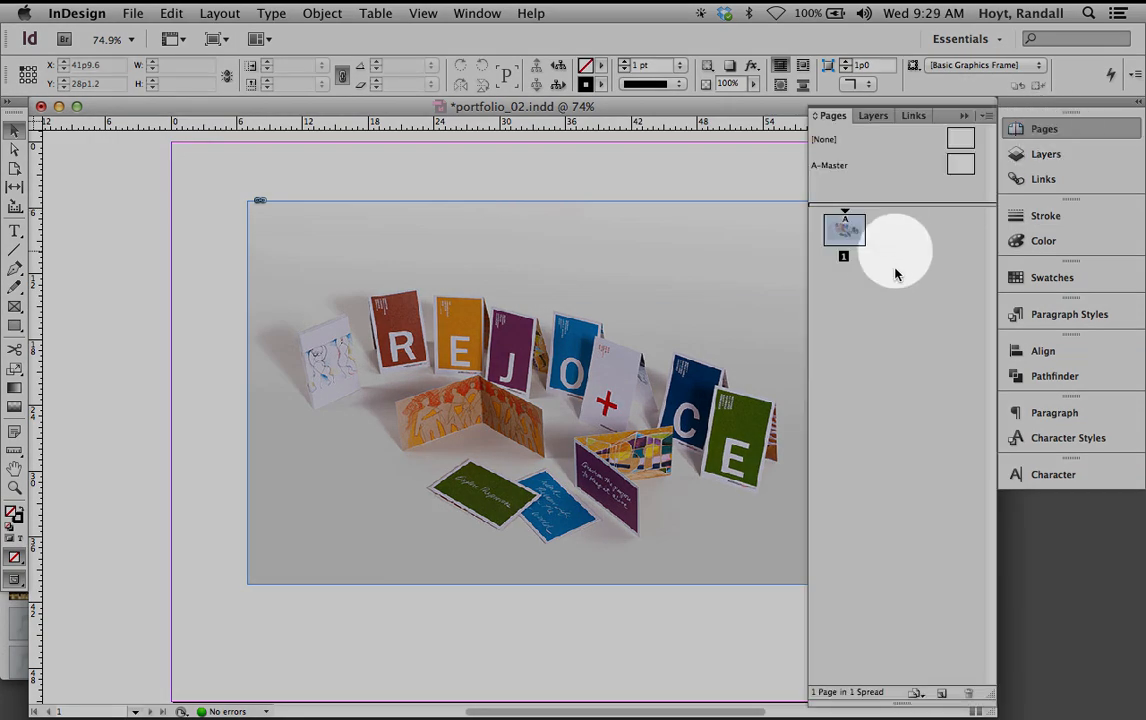
left_click_drag(900, 695, 940, 383)
left_click(942, 381)
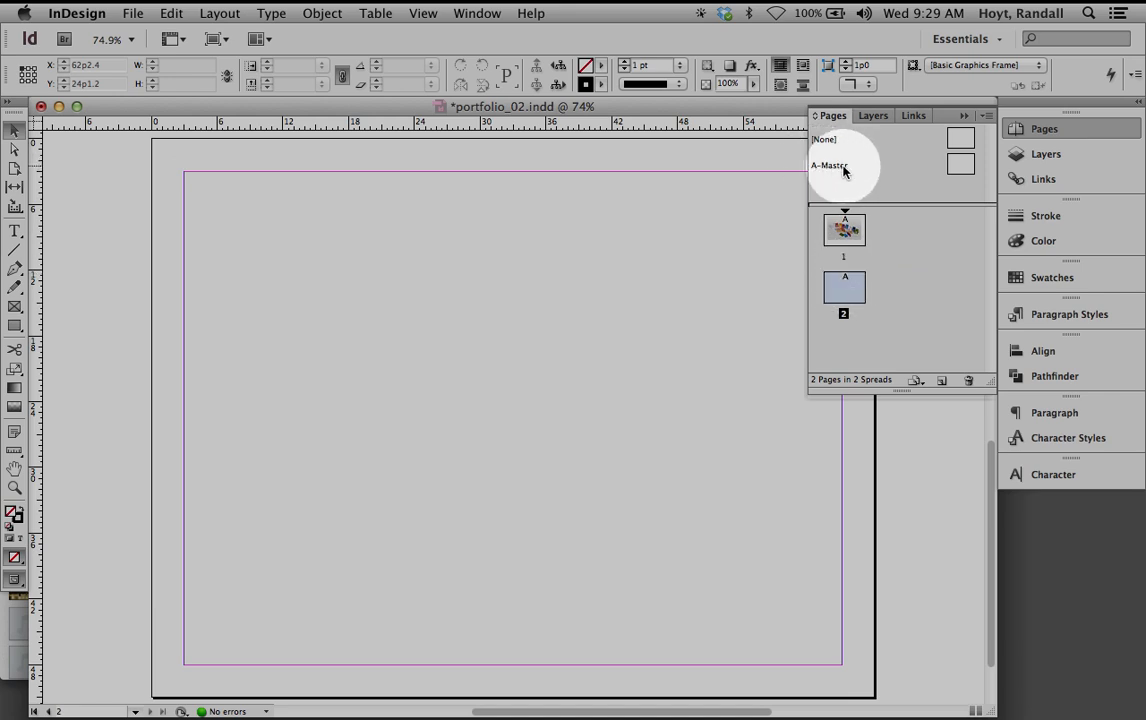
Set the A-Master's margins to 0p0 via Margins and Columns
double_click(953, 165)
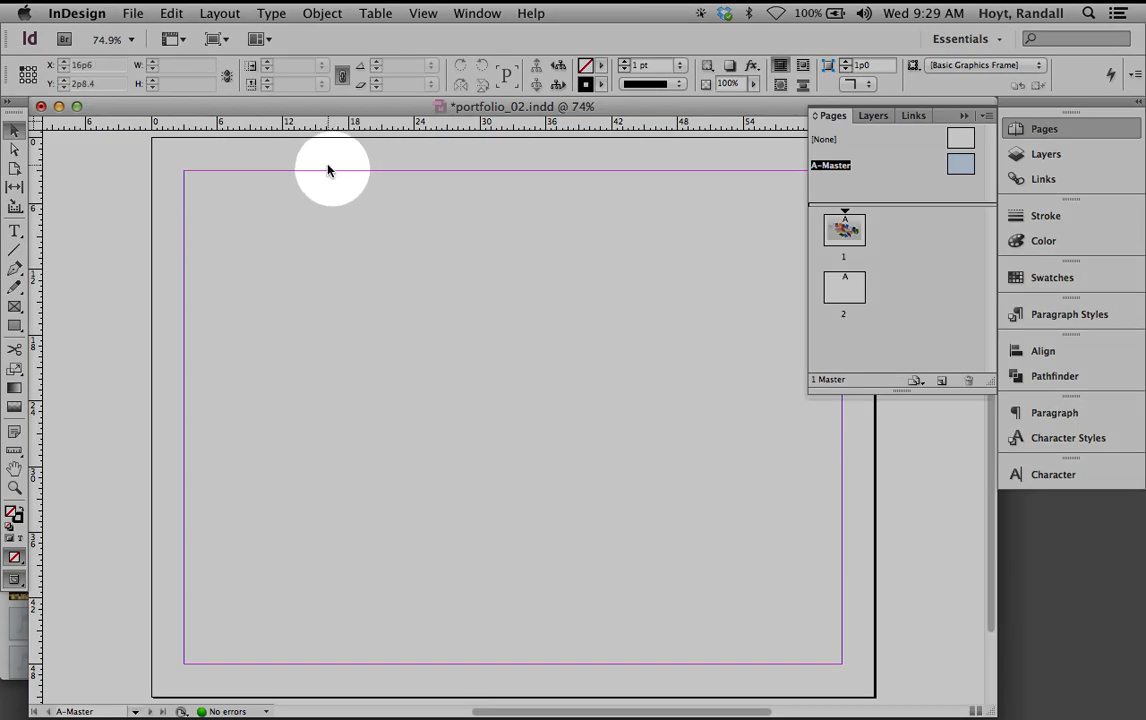
left_click(221, 13)
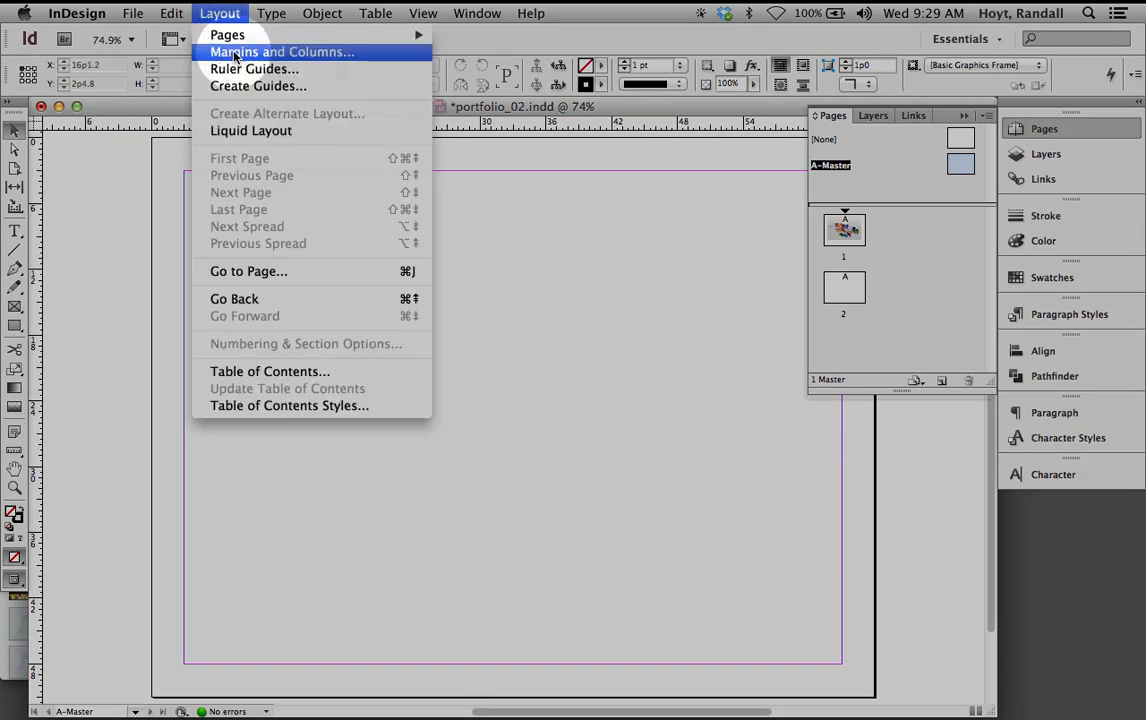
left_click(236, 52)
type("0")
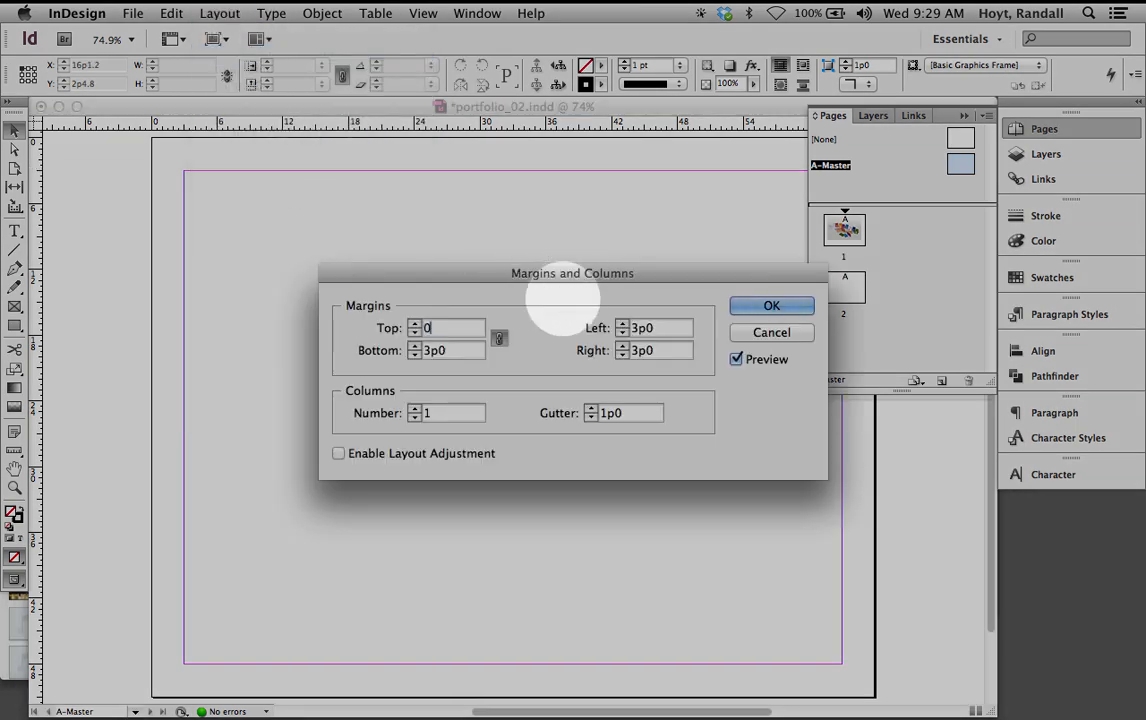
left_click(760, 309)
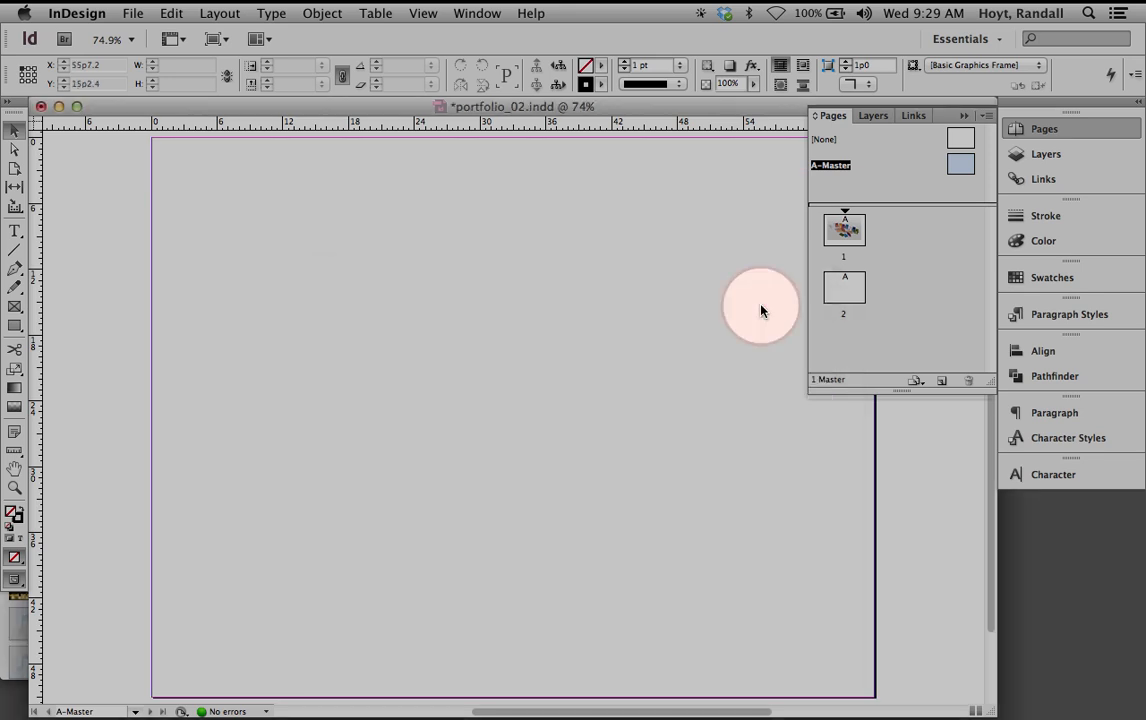
Add a third page after page 2, then reopen the A-Master
left_click(845, 288)
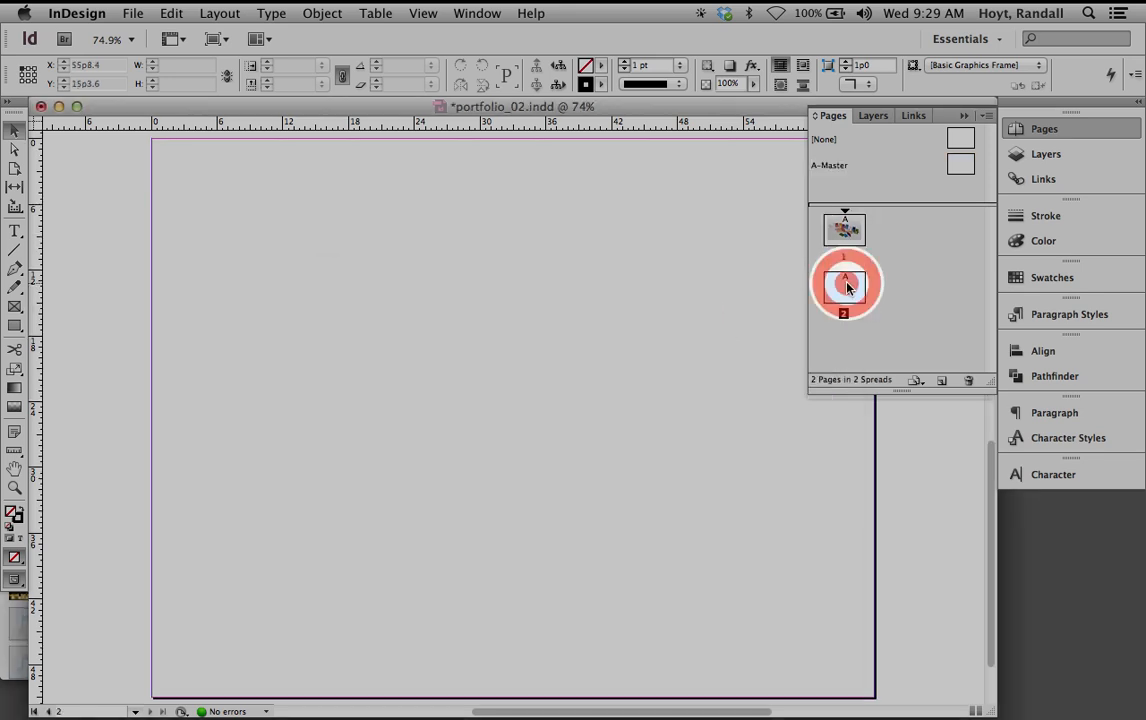
left_click(941, 380)
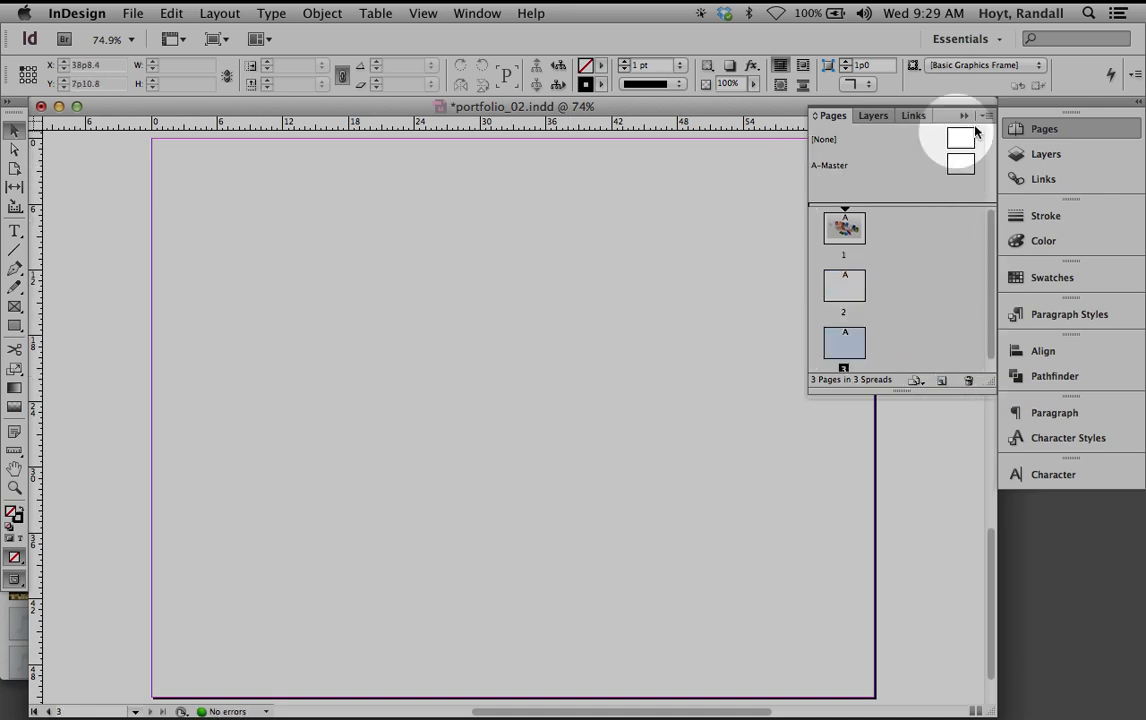
double_click(959, 162)
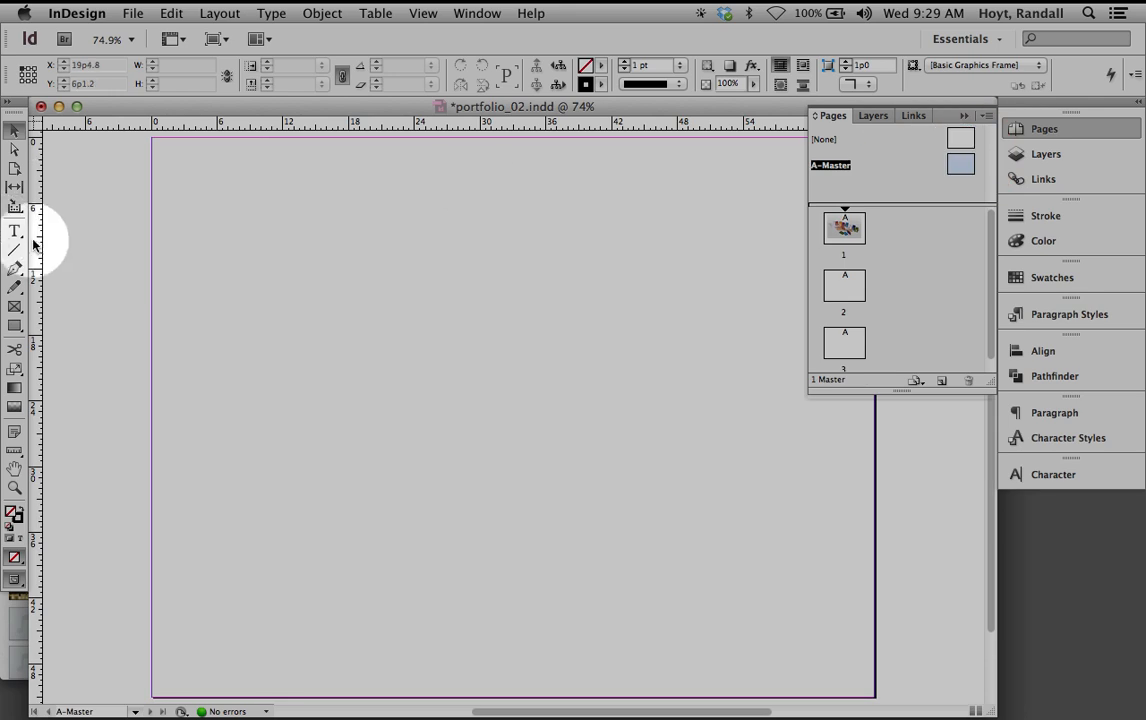
Place a vertical guide at the A-Master's centre, 33p0, and zoom out to check it
left_click_drag(39, 240, 548, 233)
left_click_drag(660, 276, 581, 285)
mouse_move(470, 241)
left_mouse_down()
mouse_move(440, 235)
mouse_move(463, 230)
mouse_move(398, 230)
mouse_move(432, 231)
left_mouse_up()
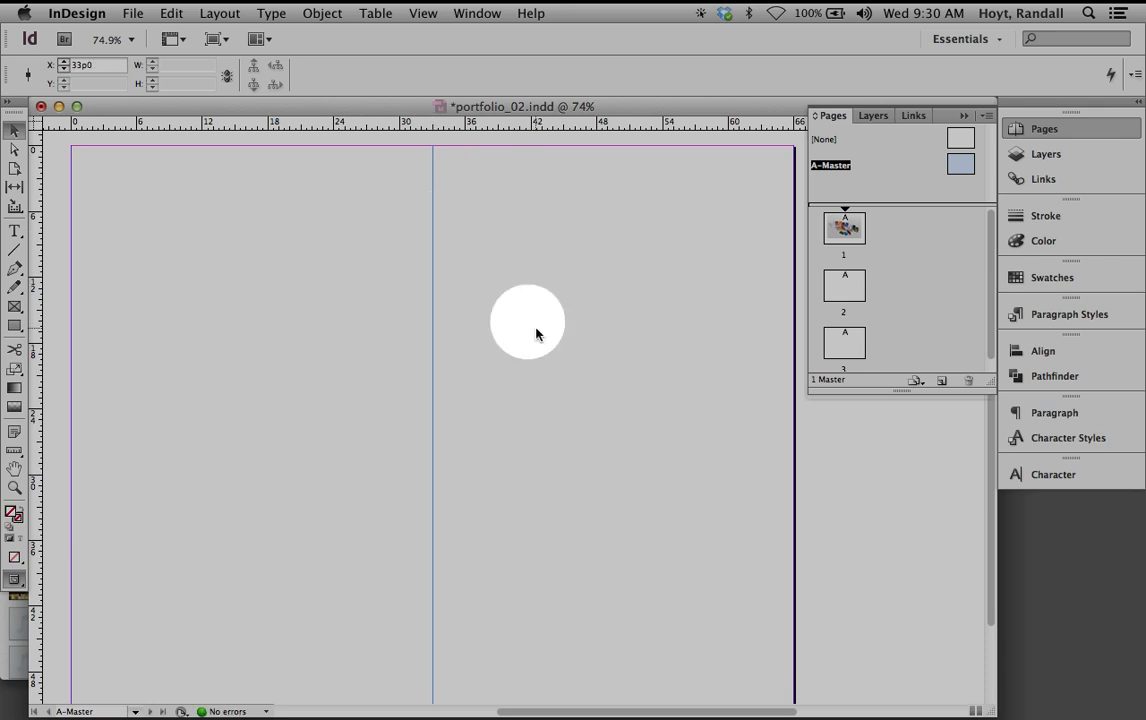
key("super+minus")
key("alt+super+2")
key("alt+super+2")
key("alt+super+2")
key("alt+super+2")
key("alt+super+2")
key("alt+super+2")
key("alt+super+2")
key("alt+super+2")
key("super+minus")
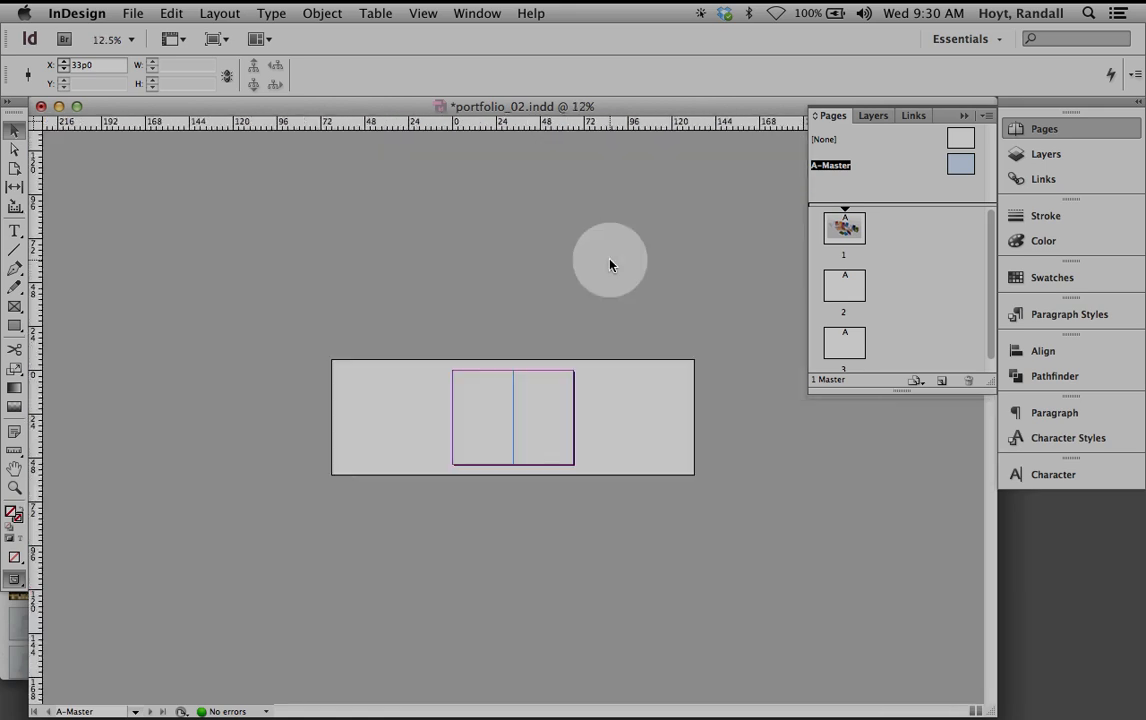
key("super+equal")
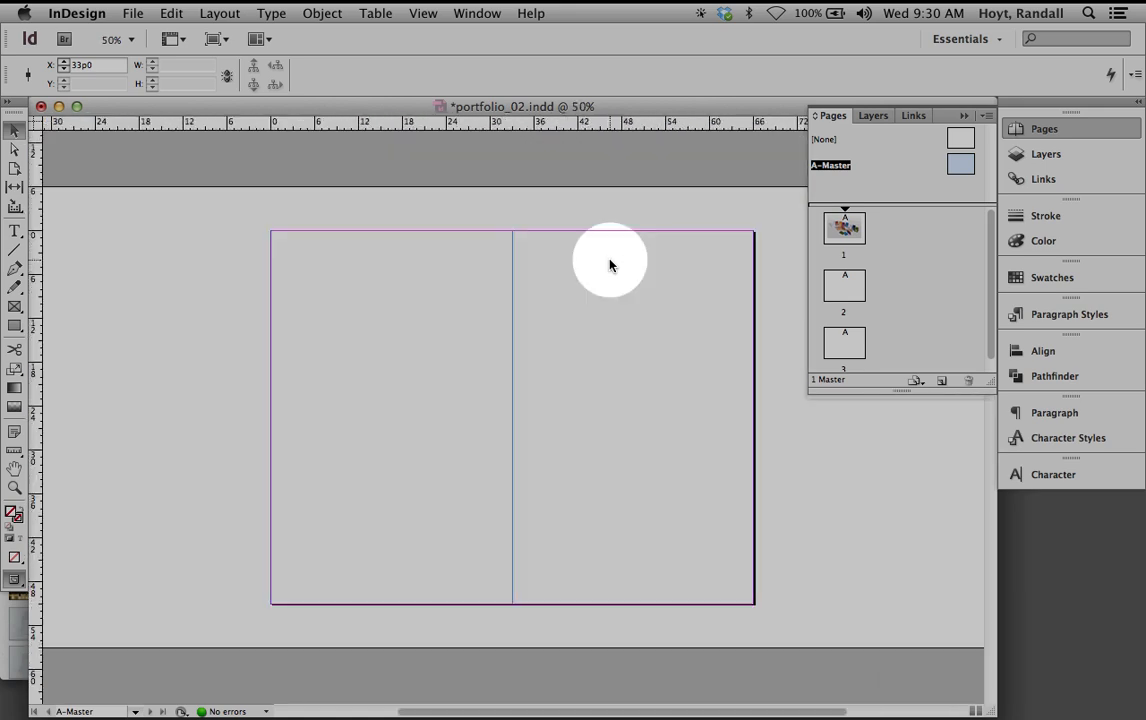
Switch to page 2, back to A-Master, then to page 2 to confirm the guide
double_click(849, 292)
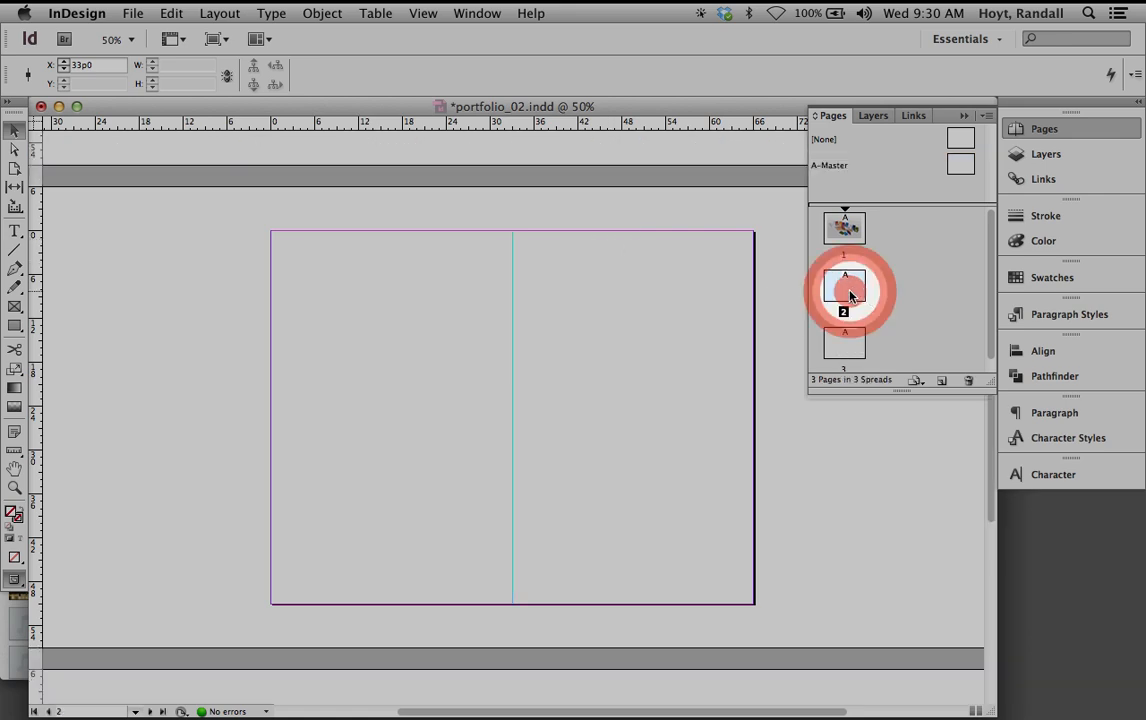
double_click(962, 165)
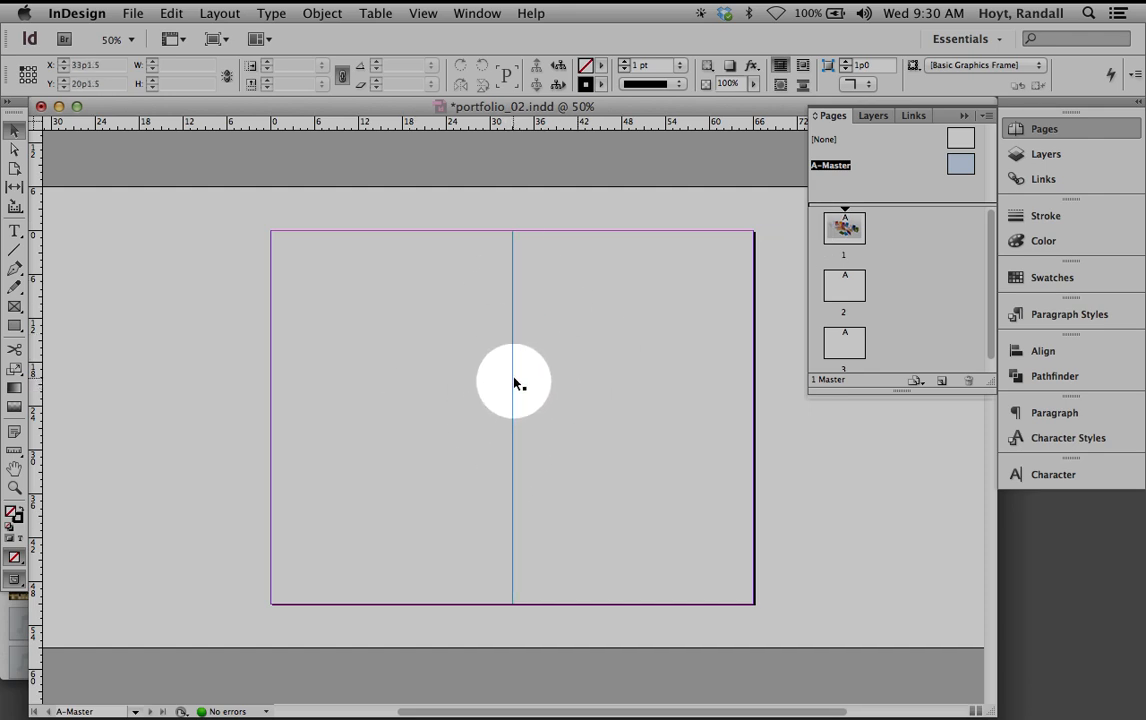
double_click(848, 290)
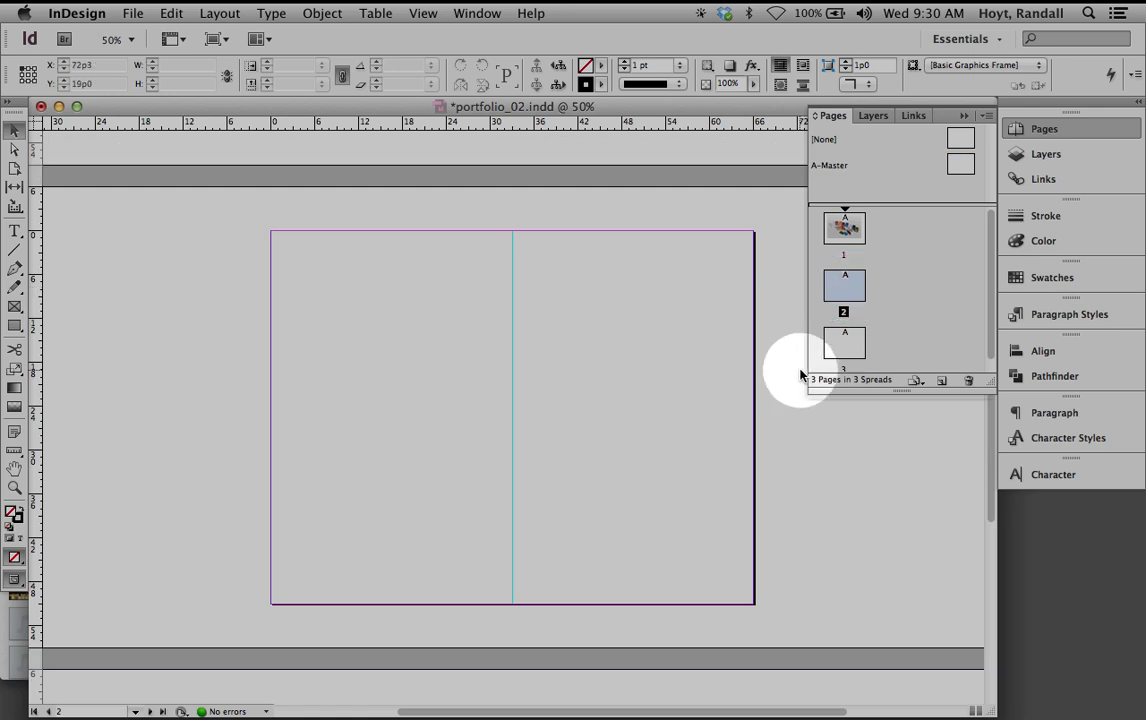
Place archart_1.jpg on page 2 in a 49p9.6 by 39p7.59 frame and nudge it into position
left_click(135, 13)
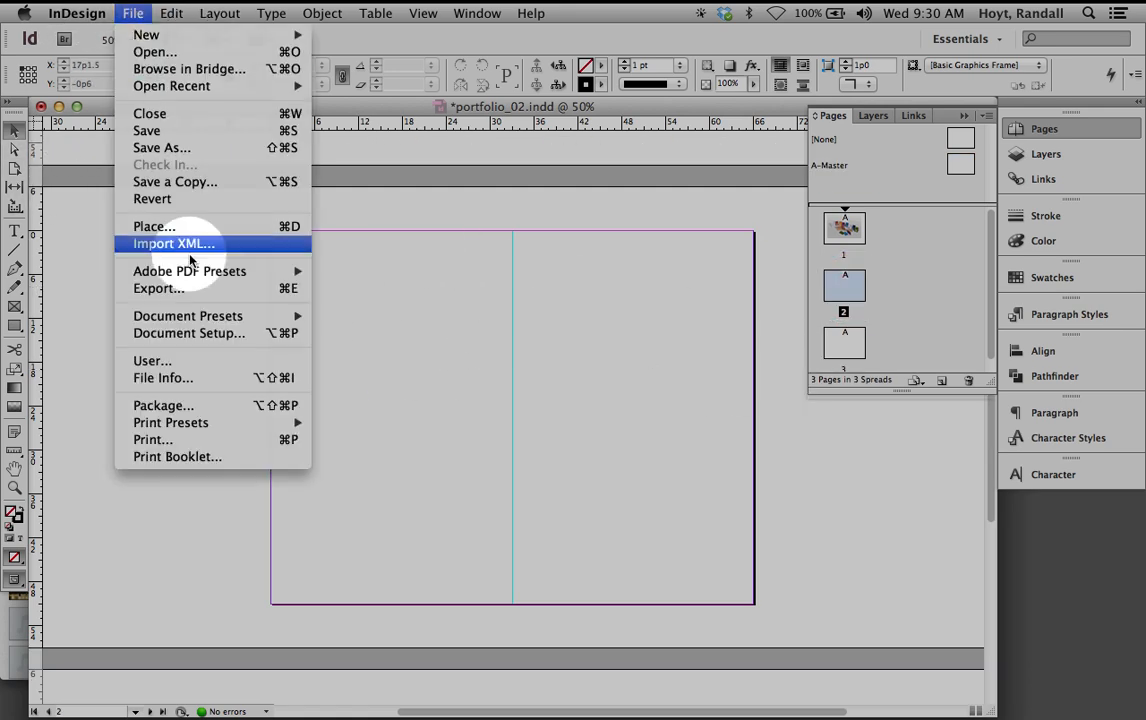
left_click(160, 227)
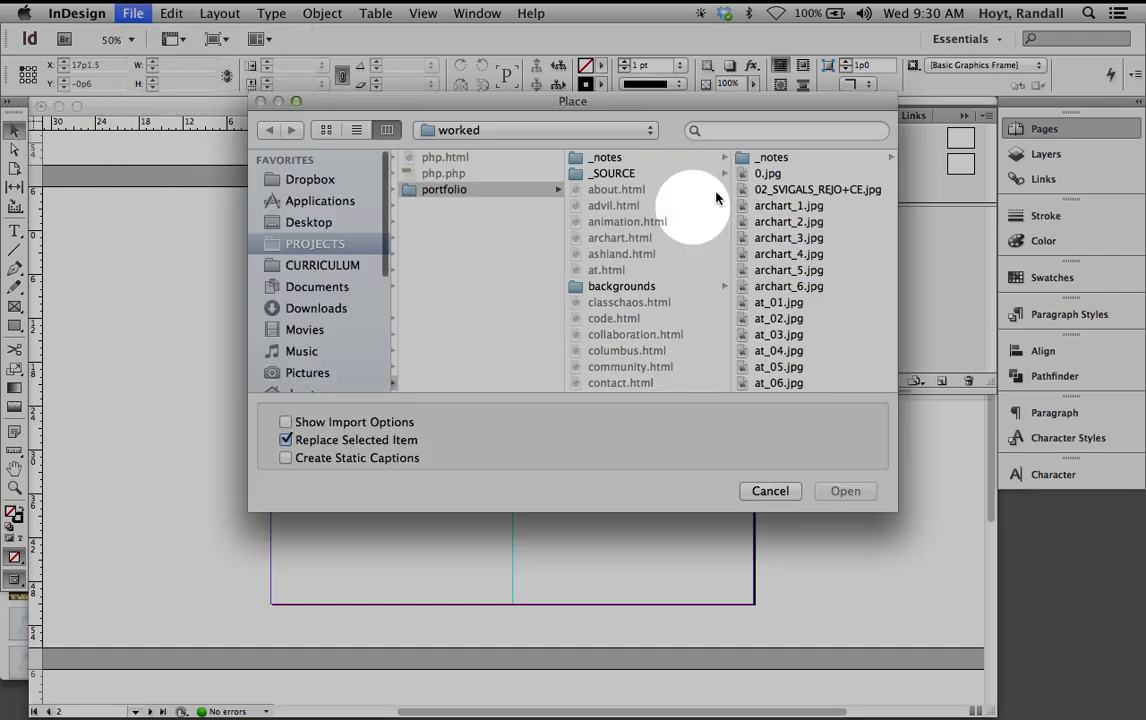
left_click(768, 221)
left_click(628, 206)
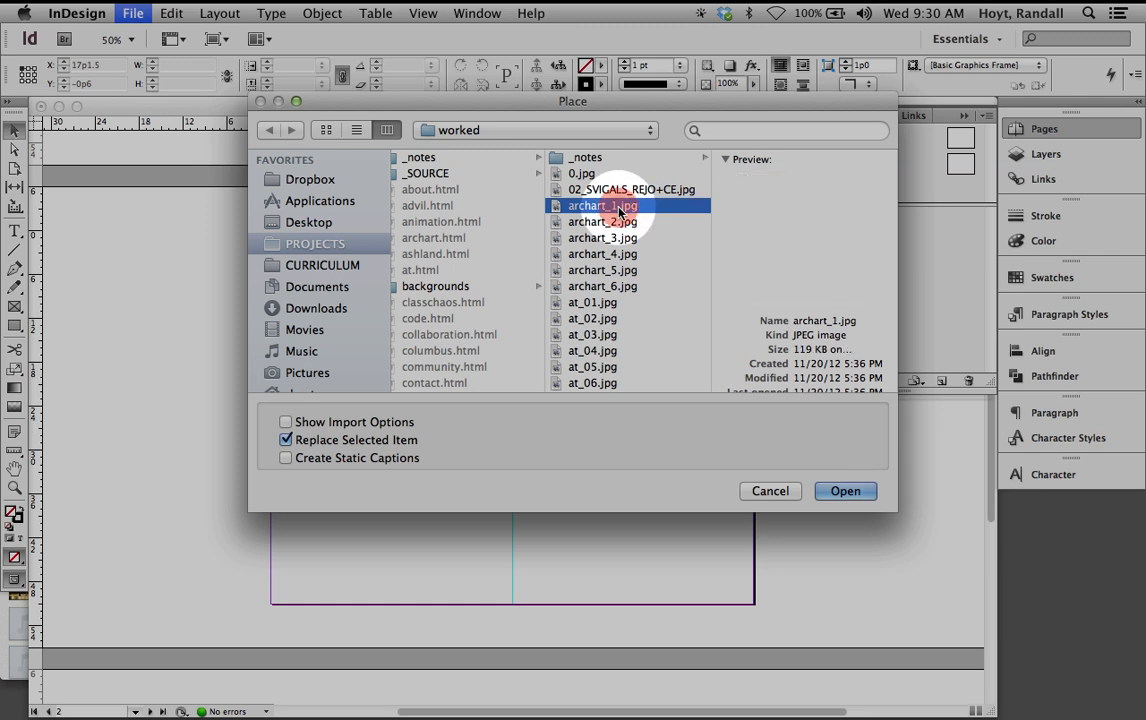
left_click(845, 491)
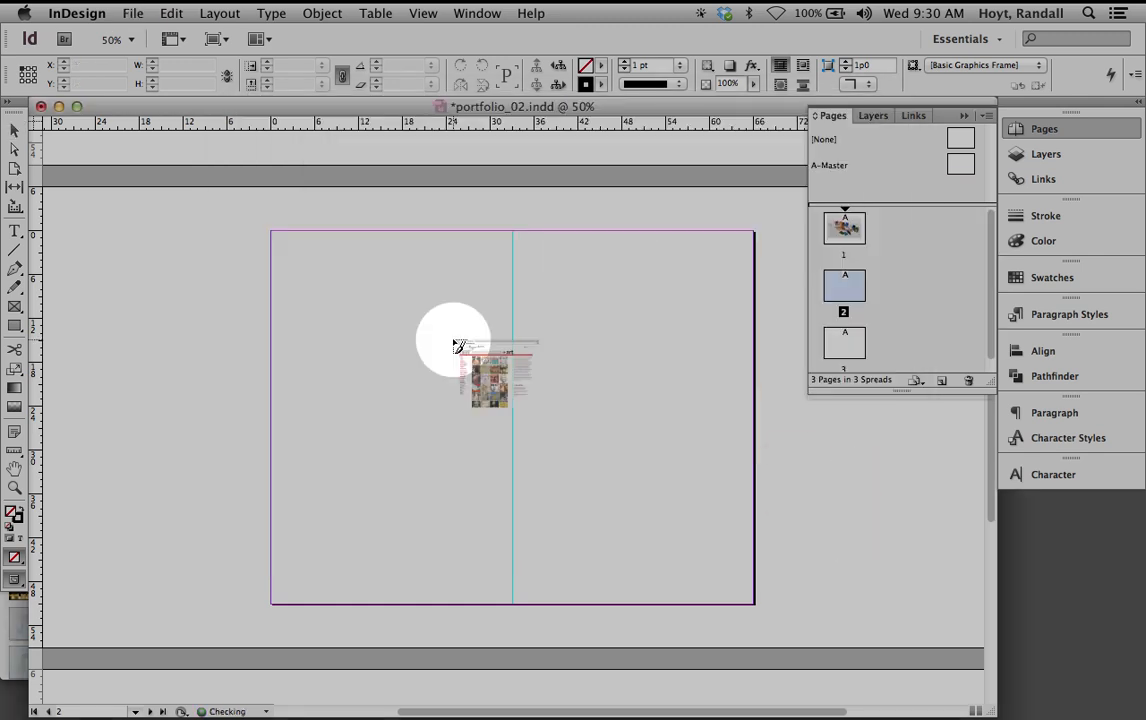
left_click_drag(312, 276, 675, 504)
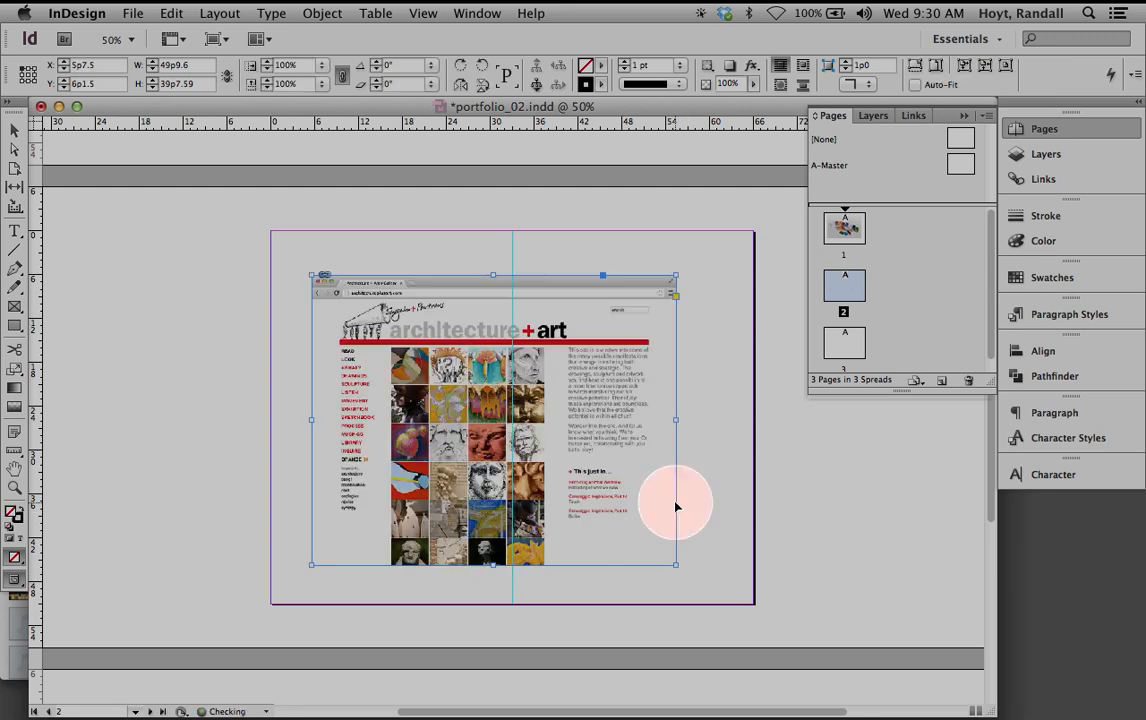
left_click_drag(479, 295, 496, 290)
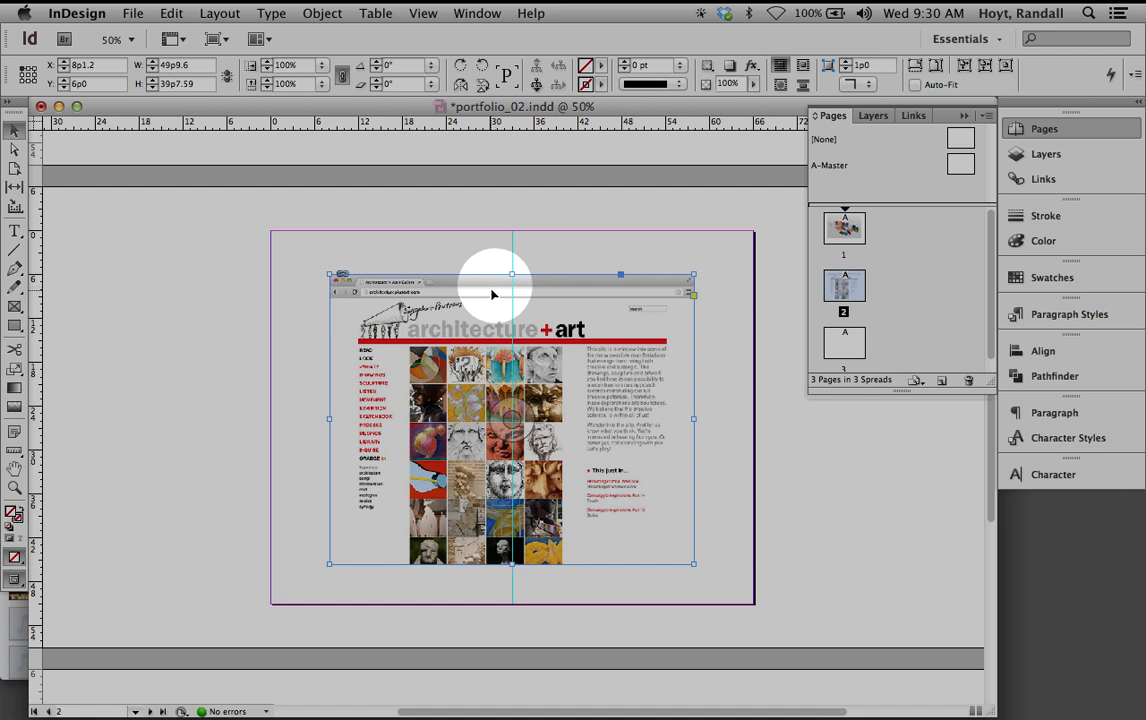
left_click(297, 301)
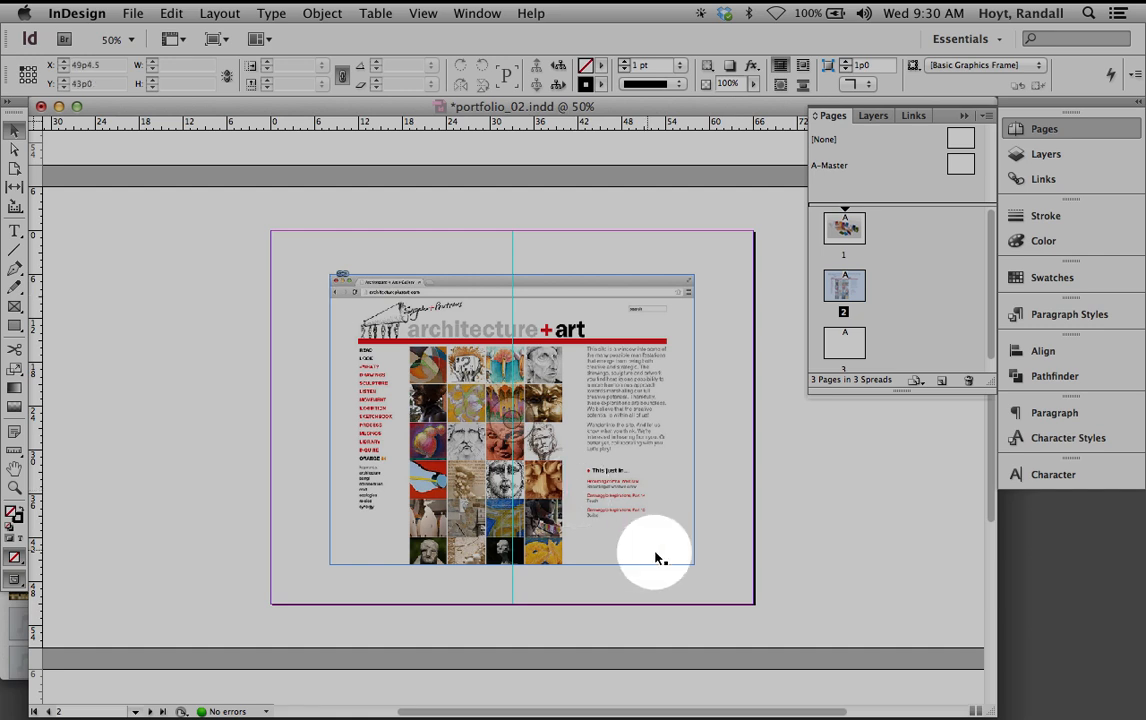
left_click(695, 563)
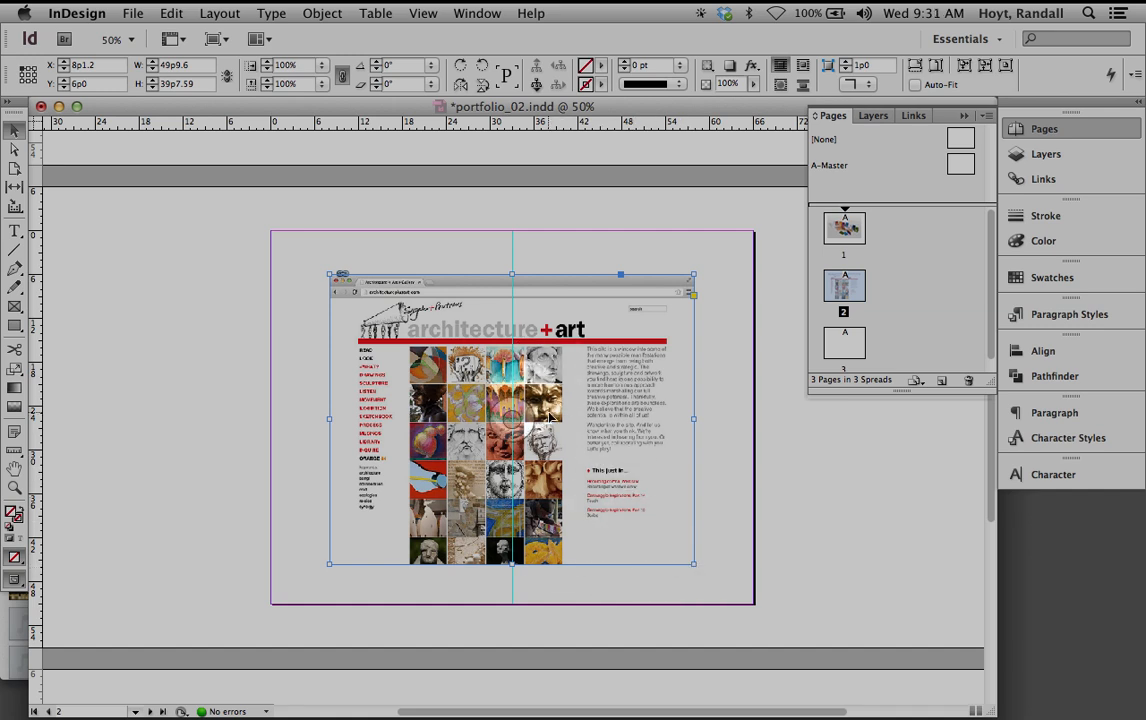
Crop the screenshot's right side by resizing its frame to 43p4.8 by 40p6
double_click(843, 229)
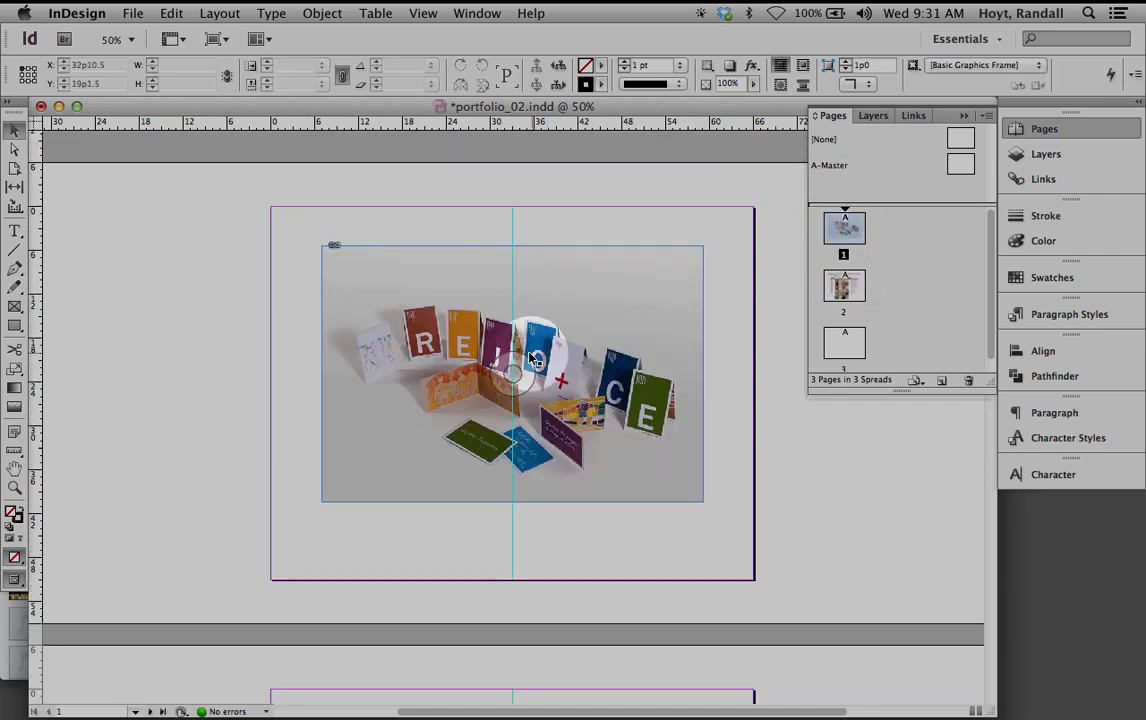
double_click(858, 288)
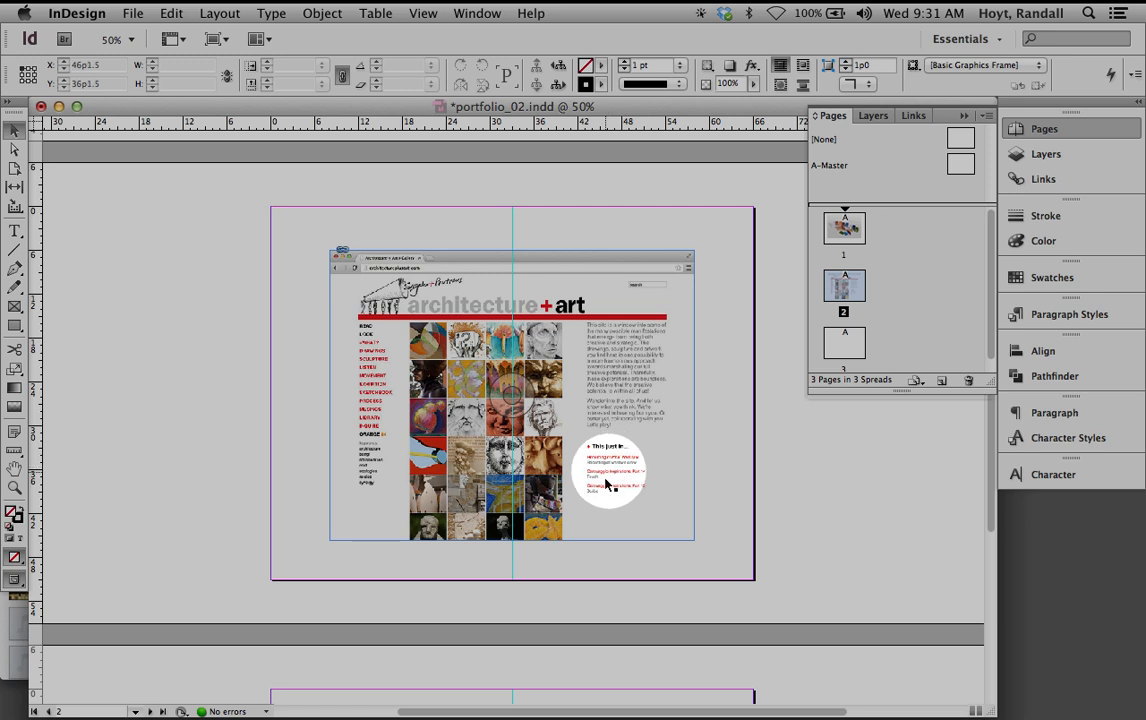
left_click(691, 538)
left_click_drag(693, 539, 552, 513)
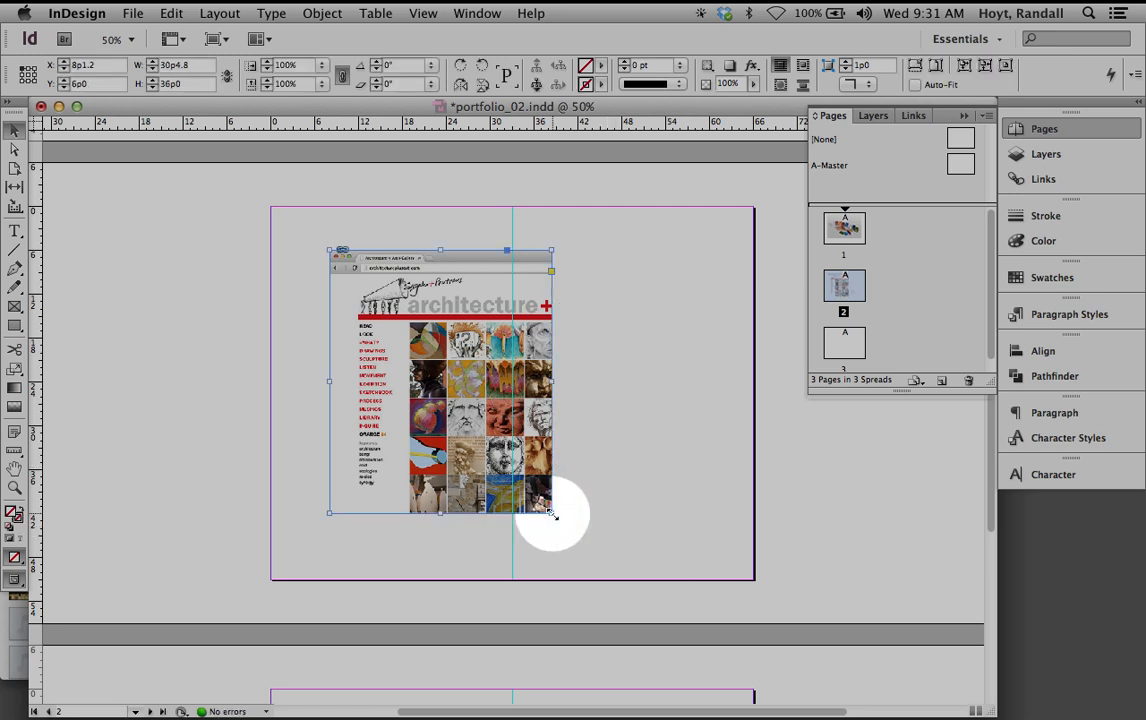
left_click_drag(549, 513, 648, 546)
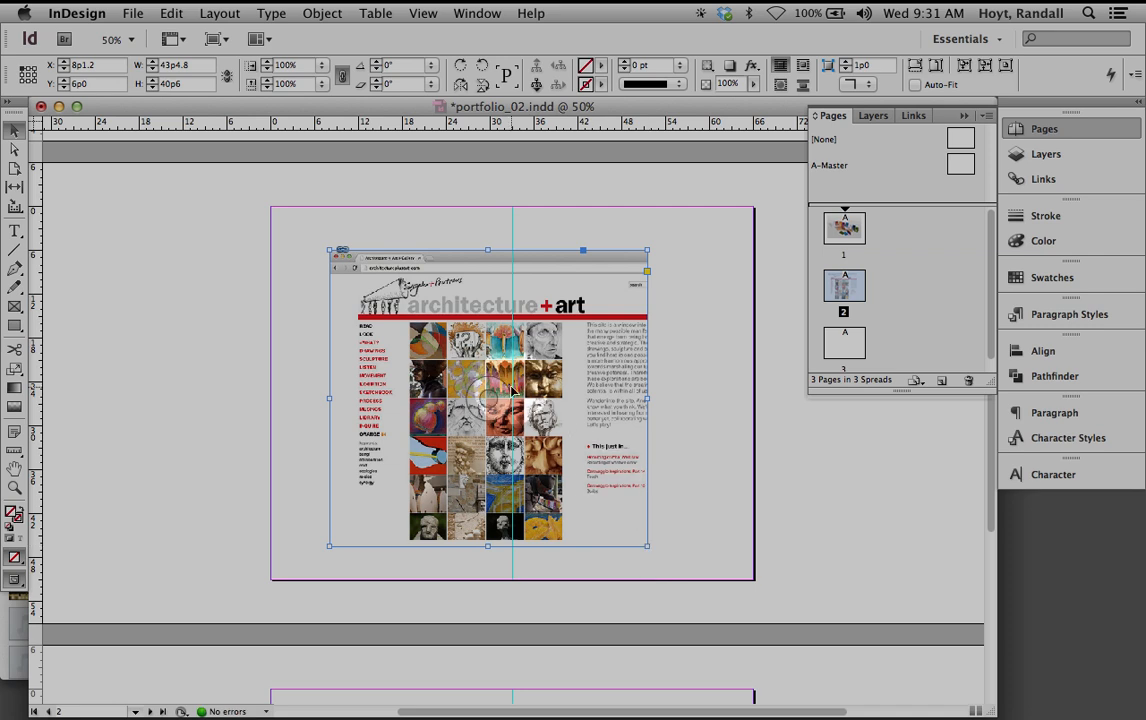
Shift the screenshot image down and right inside its frame using Direct Selection
left_click(12, 133)
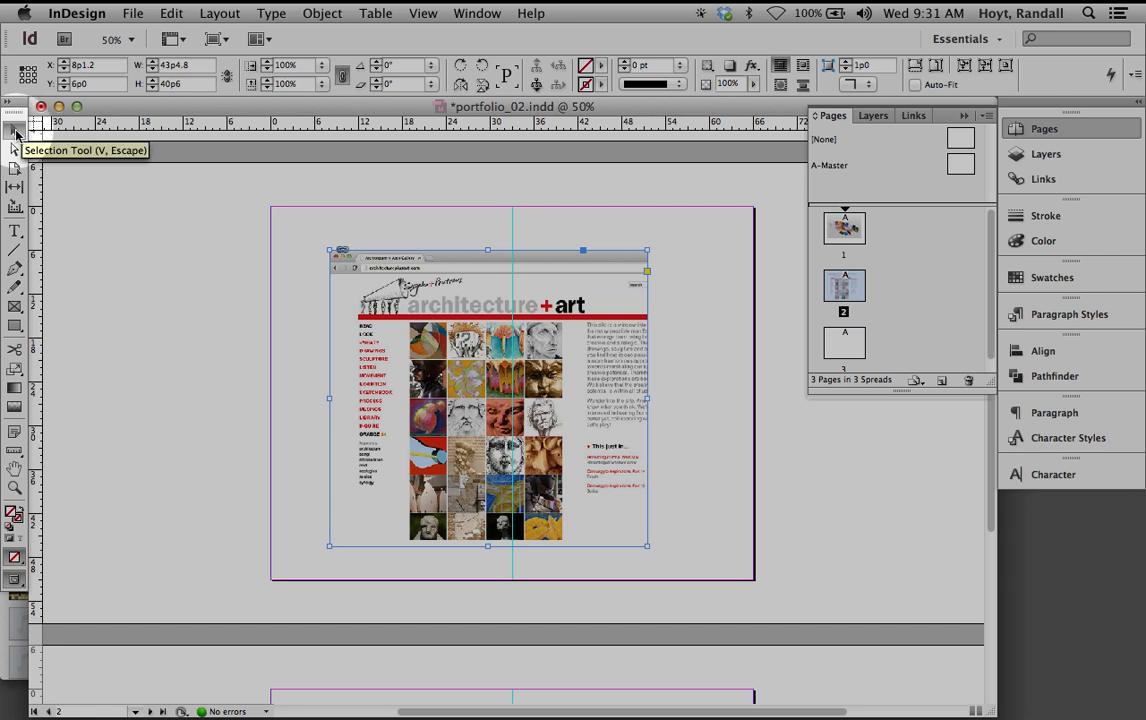
left_click(16, 152)
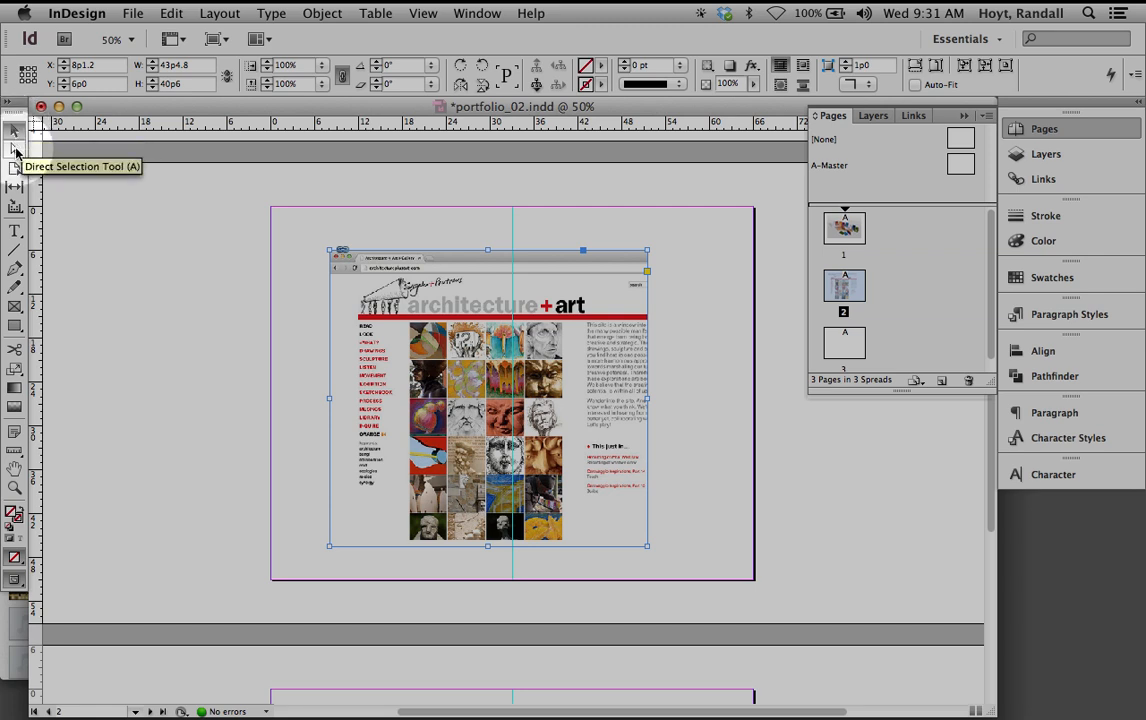
left_click(380, 320)
left_click(387, 318)
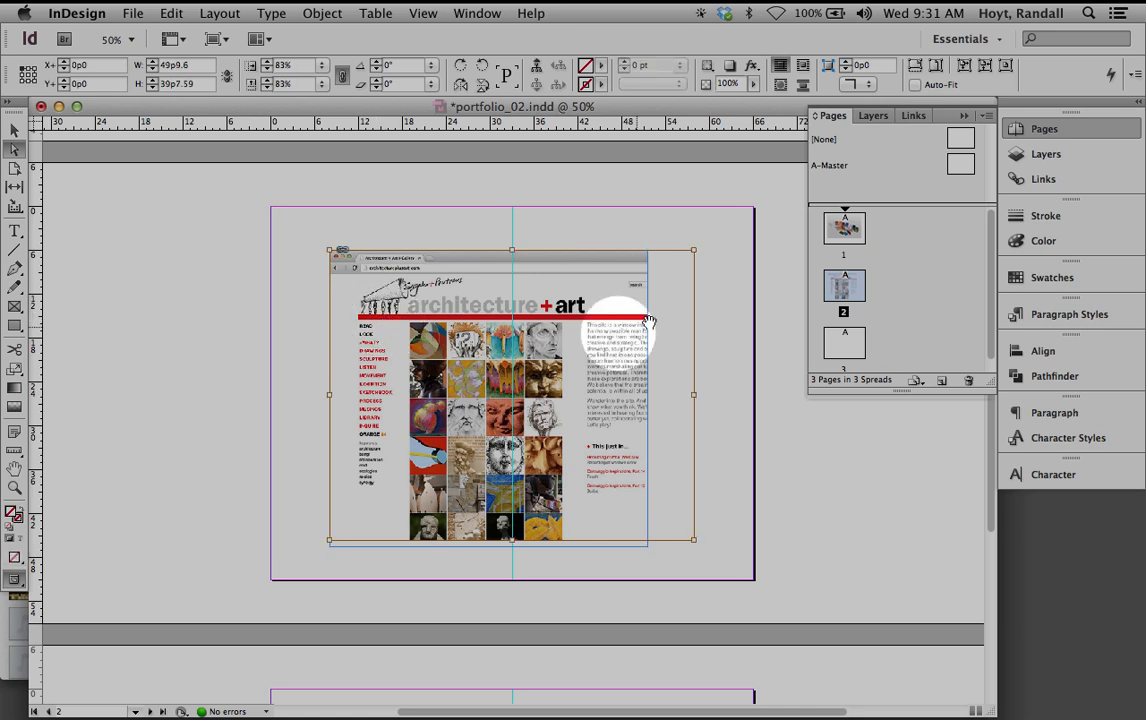
left_click_drag(593, 311, 571, 343)
left_click_drag(567, 347, 591, 386)
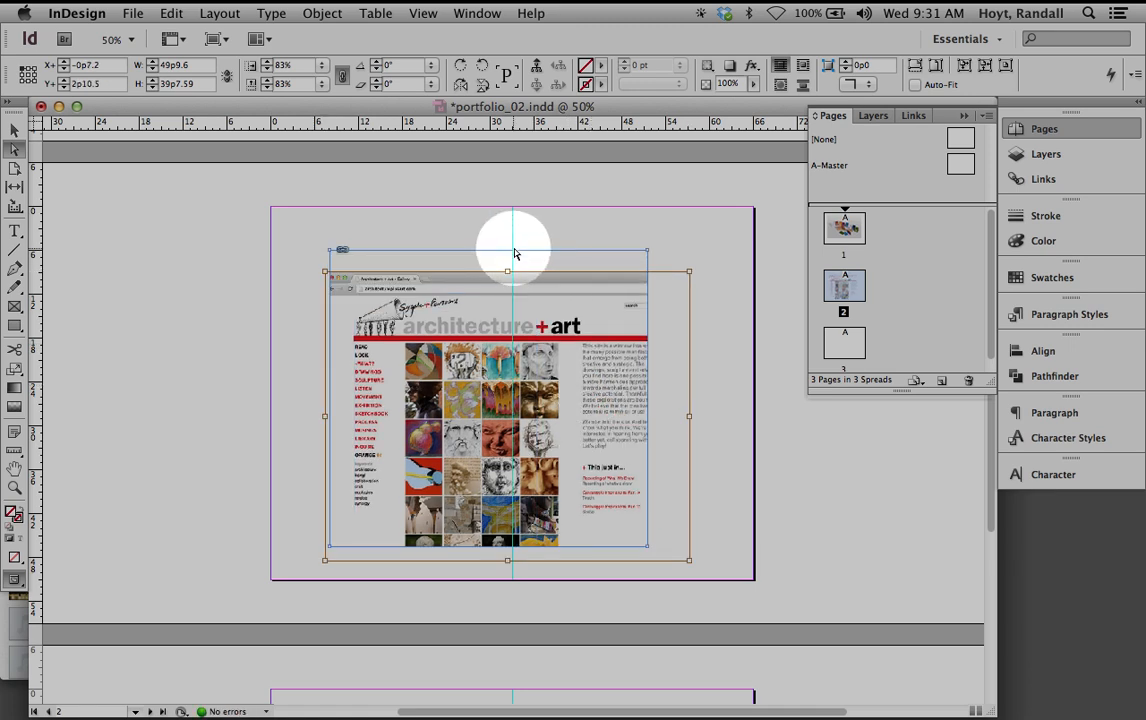
Reselect the screenshot frame, then its image content
key("v")
left_click(609, 246)
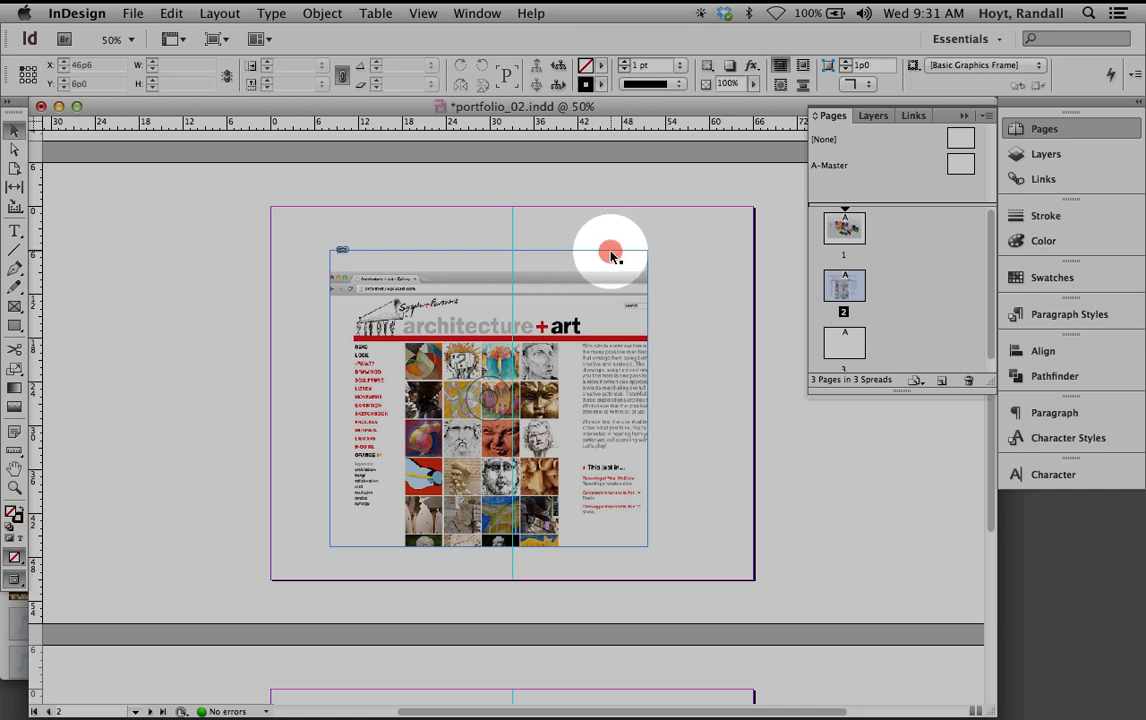
left_click(613, 253)
key("a")
left_click(612, 290)
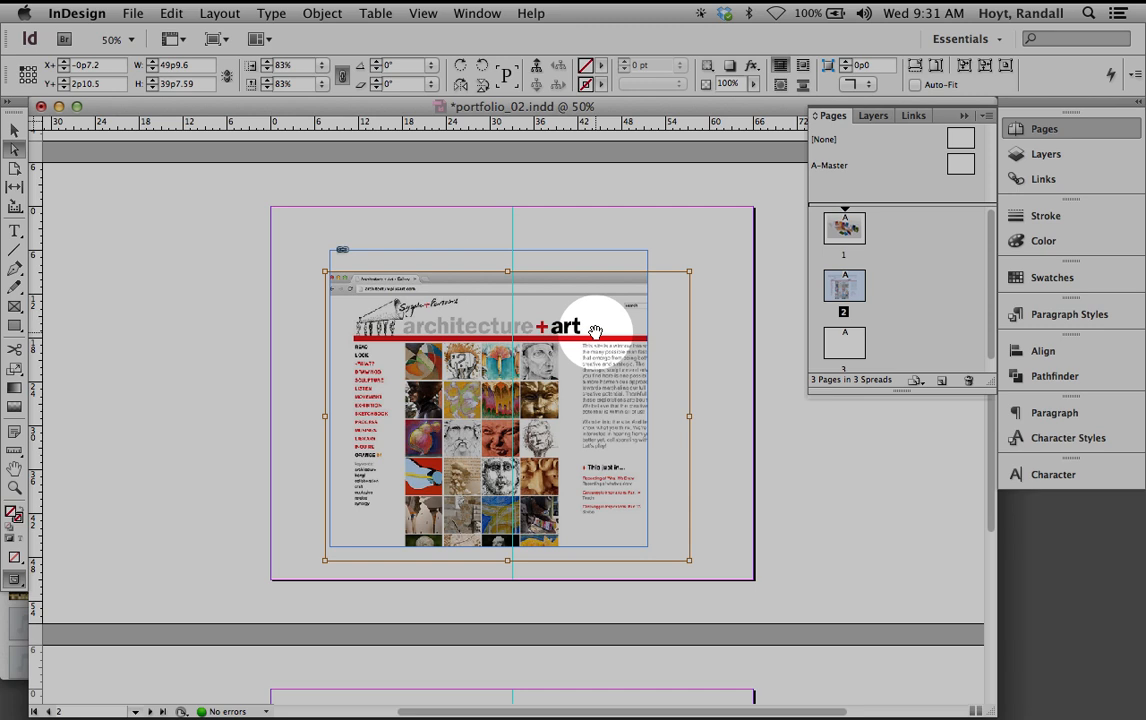
Save, then undo back to the full 49p9.6 by 39p7.59 frame at 83% scale
key("super+s")
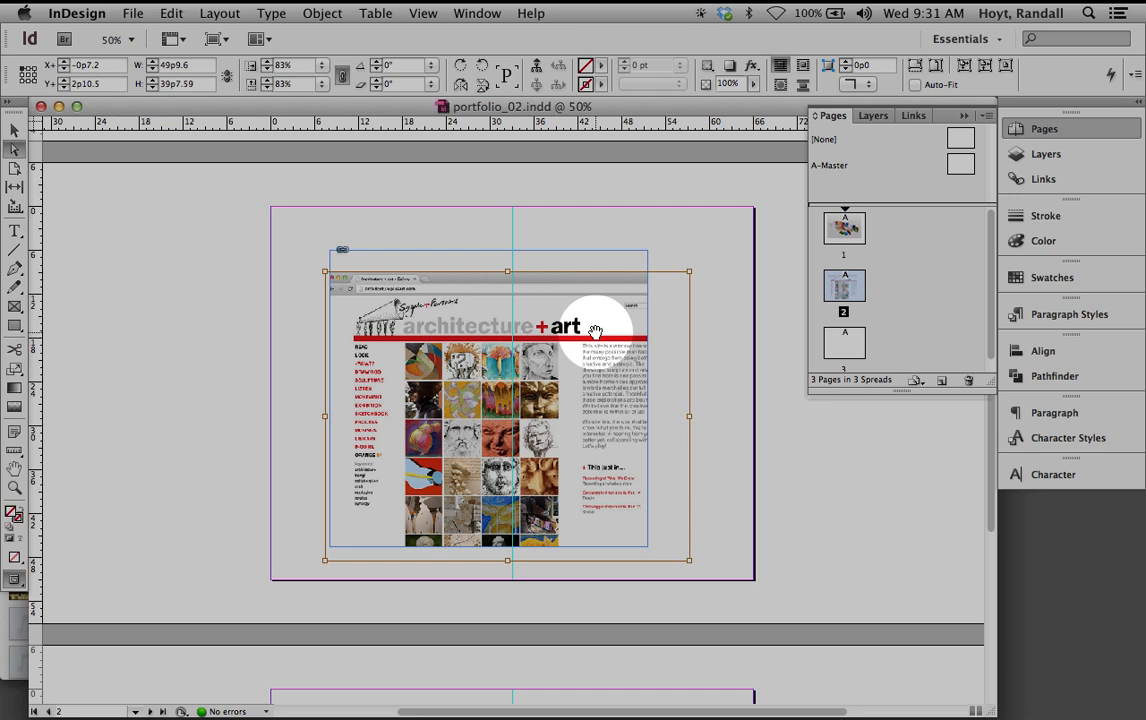
key("super+z")
key("super+z")
key("super+z")
key("super+z")
key("super+z")
key("super+z")
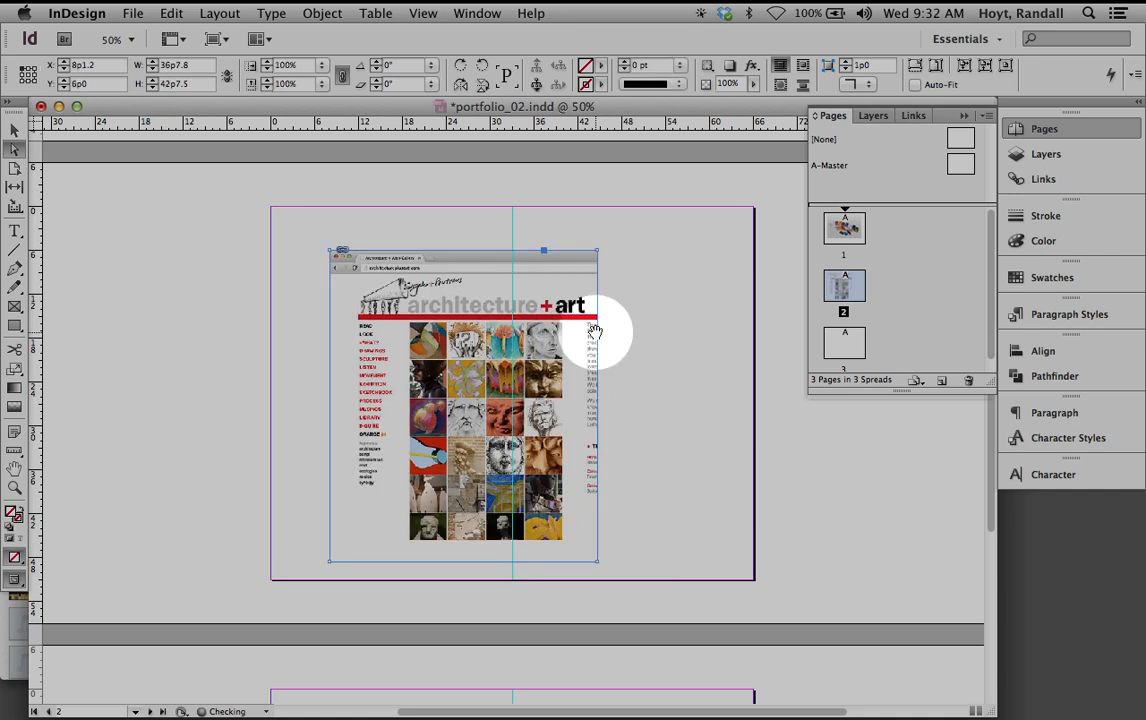
key("super+z")
key("super+z")
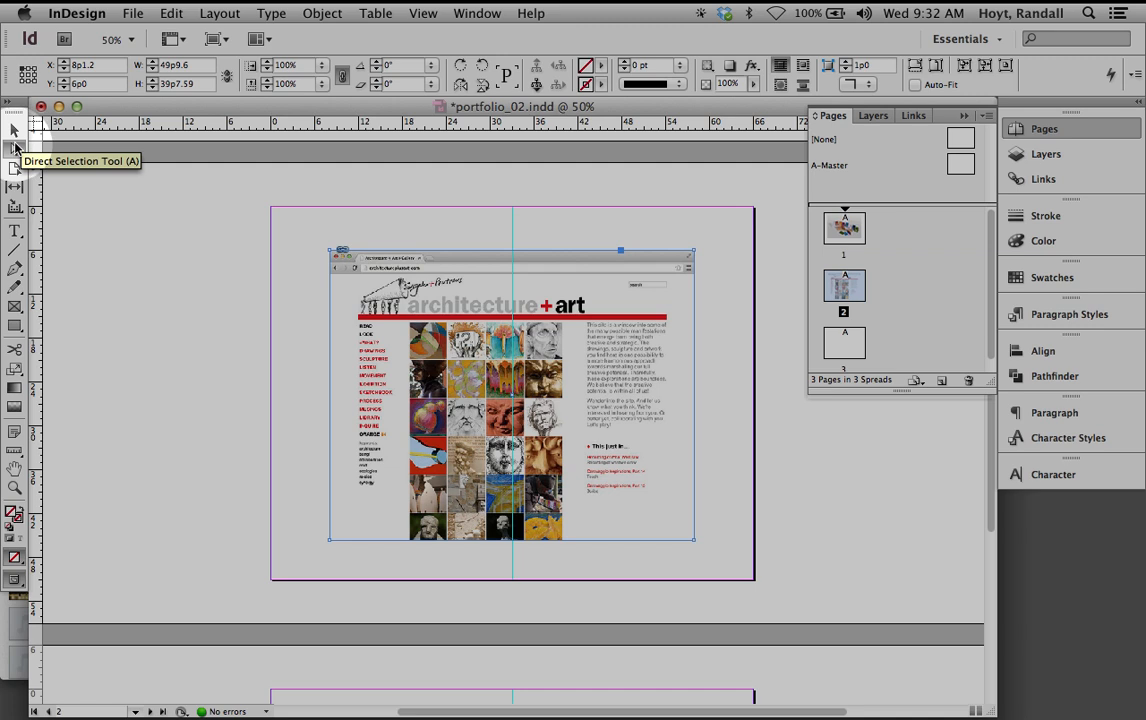
left_click(15, 148)
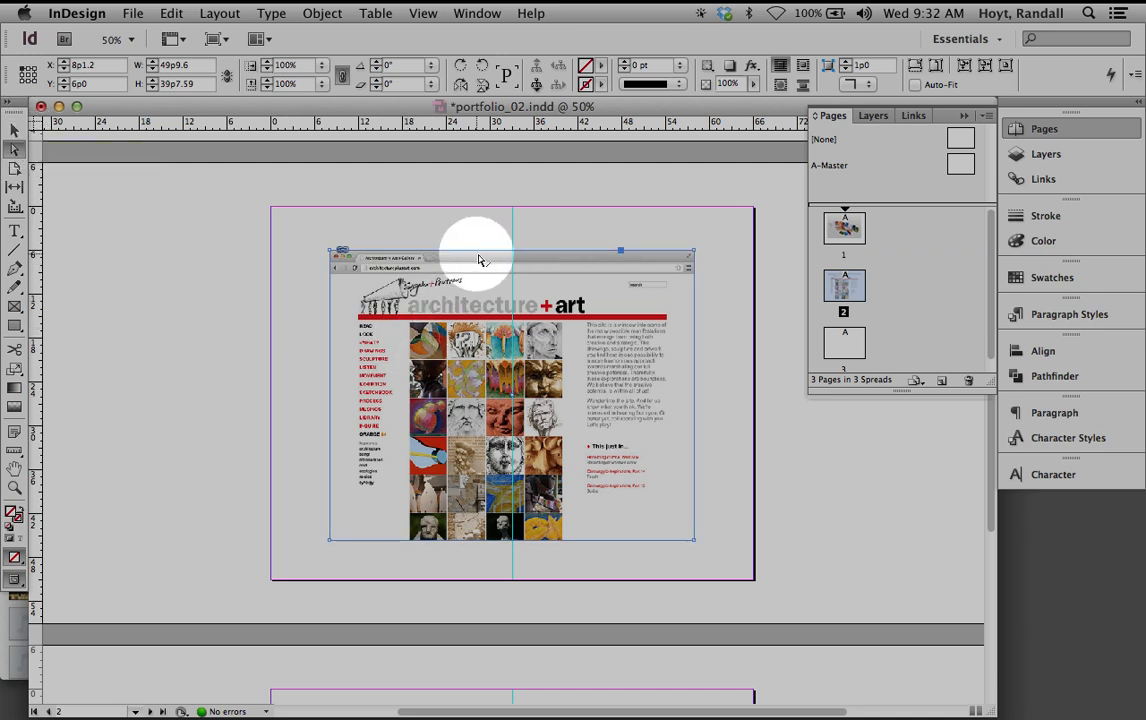
key("v")
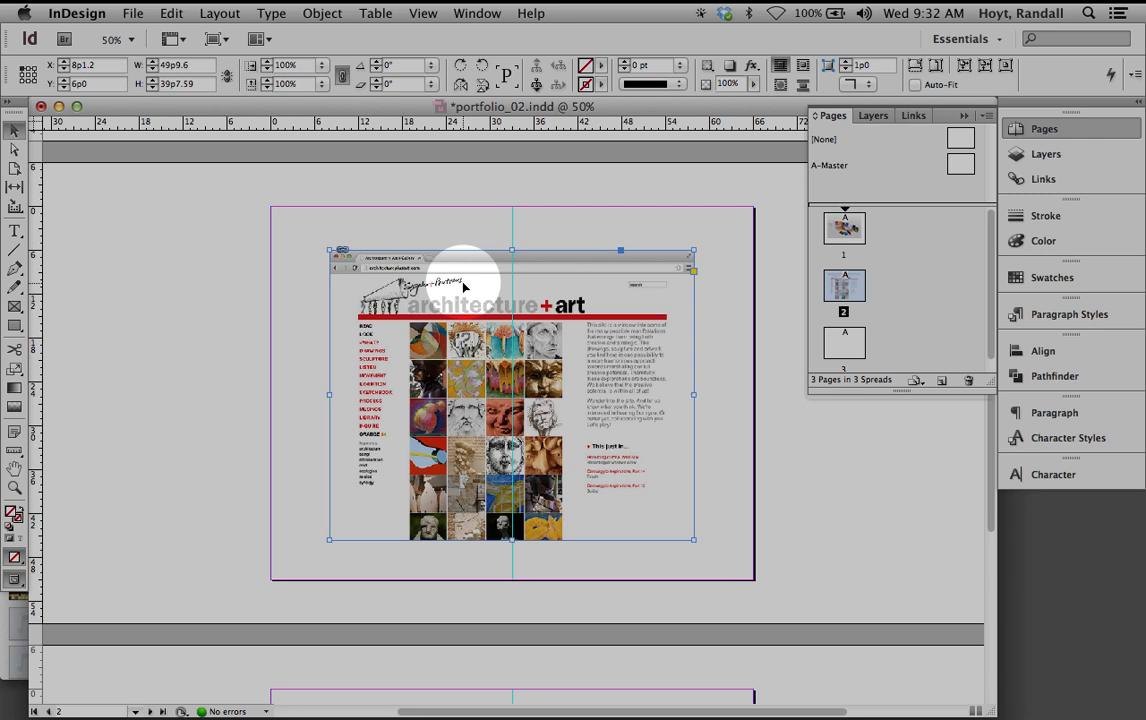
key("a")
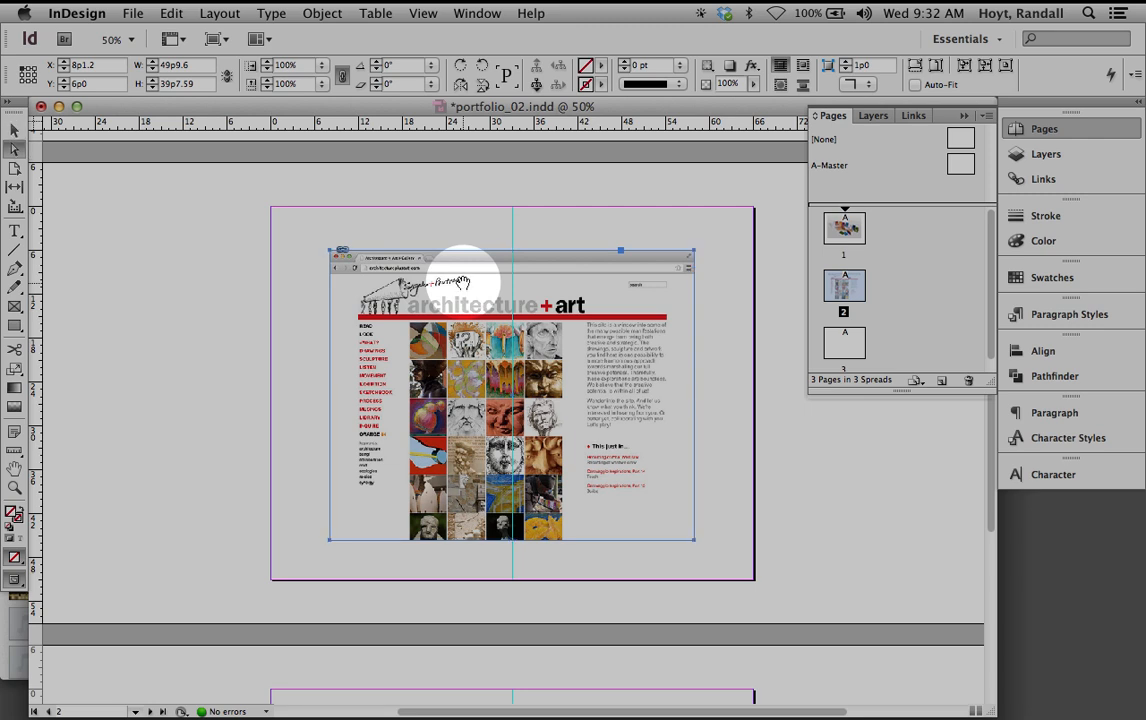
left_click(464, 281)
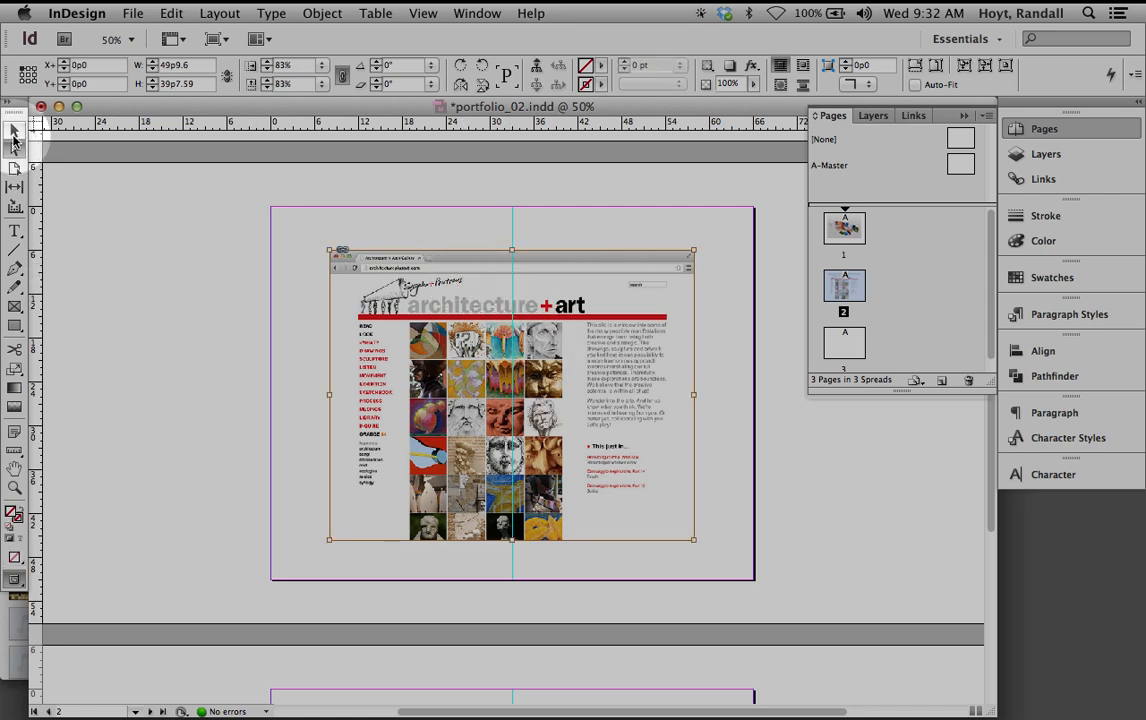
Undo an accidental image scaling, then crop the screenshot frame to 33p9.236 by 26p10.5
left_click(13, 133)
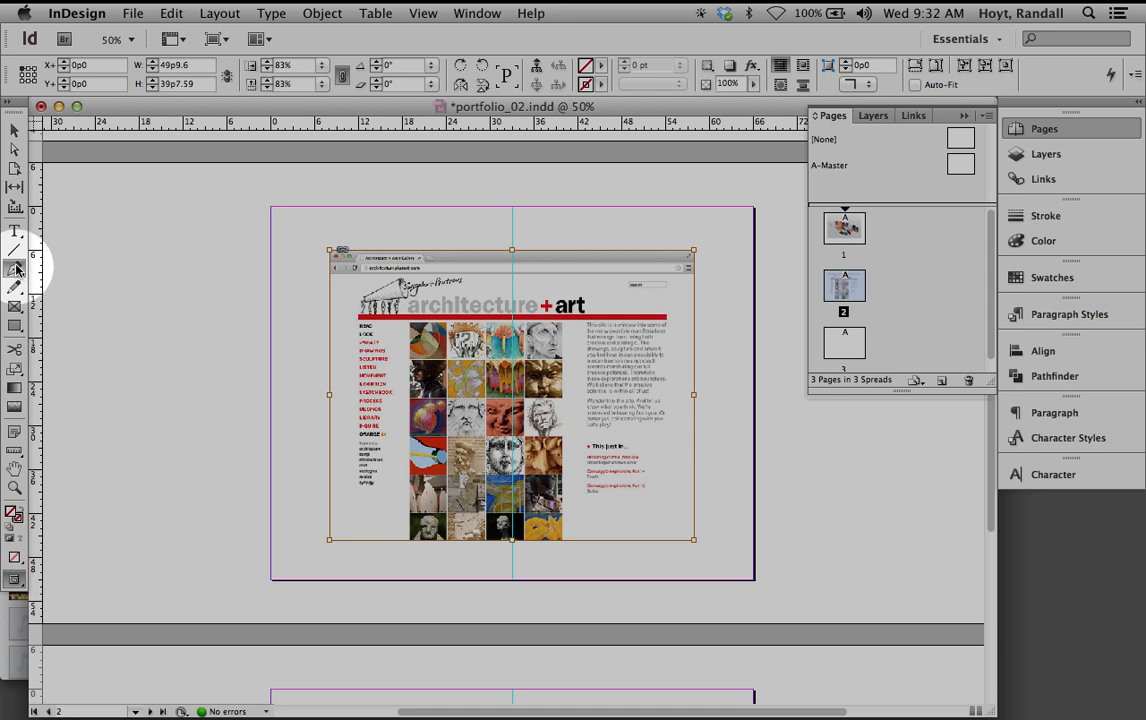
left_click(18, 146)
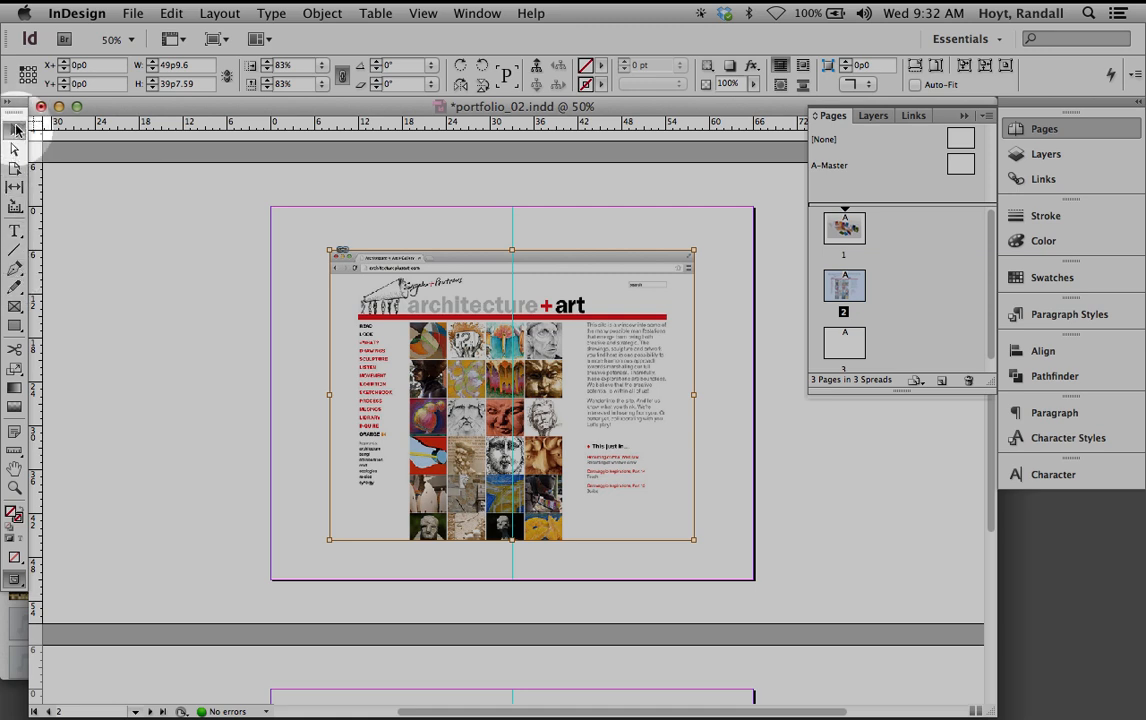
left_click(16, 128)
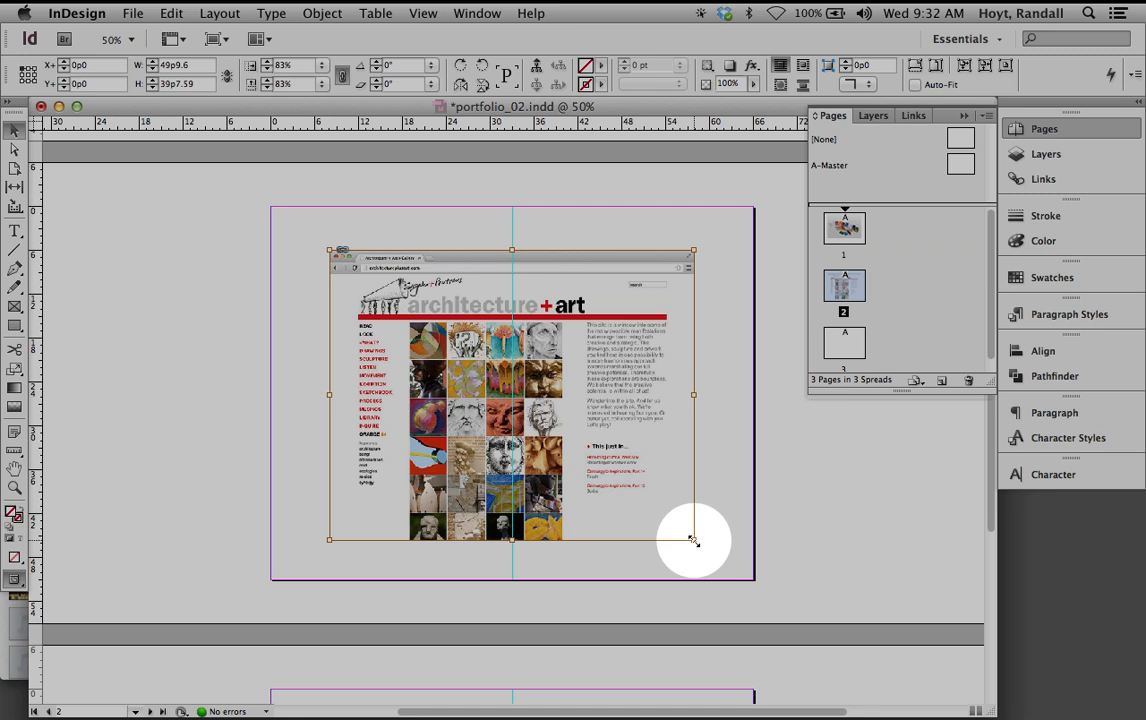
left_click_drag(693, 541, 620, 497)
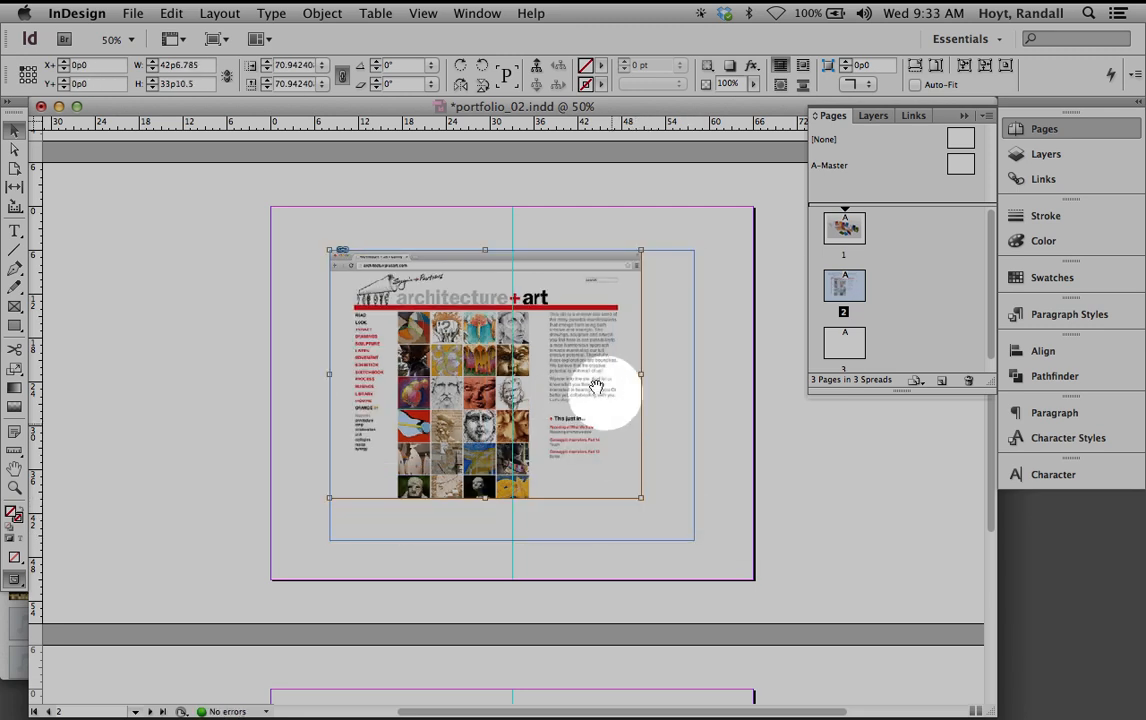
key("super+z")
left_click(734, 483)
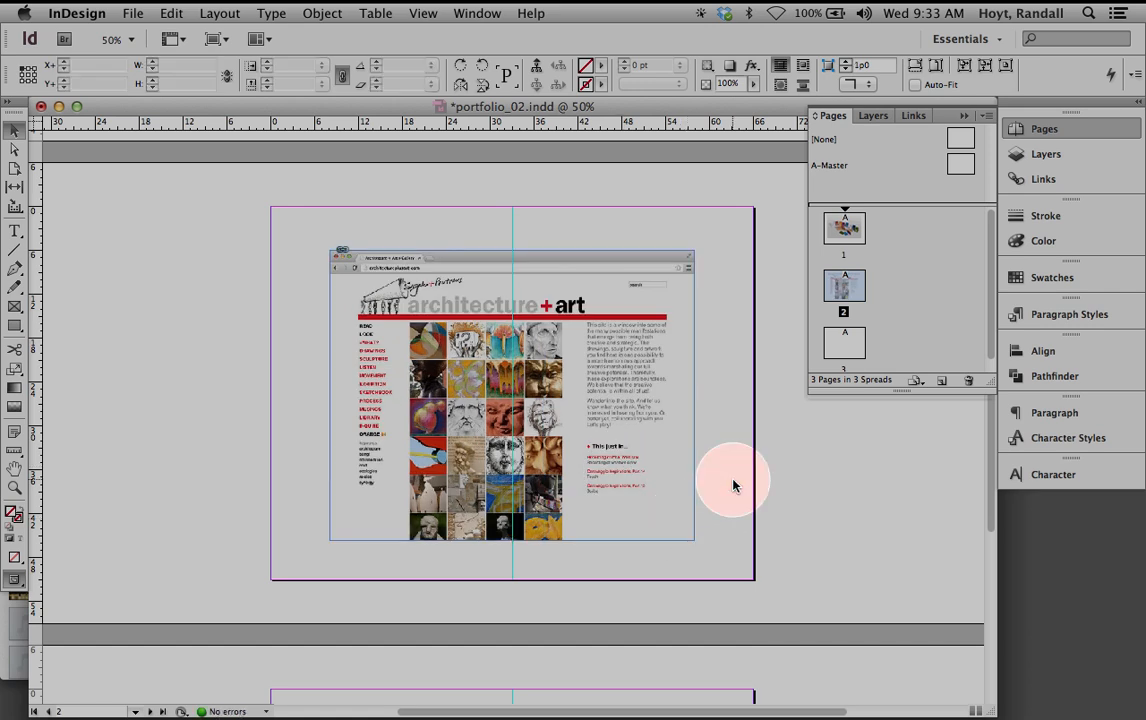
left_click(661, 476)
left_click_drag(689, 539, 576, 447)
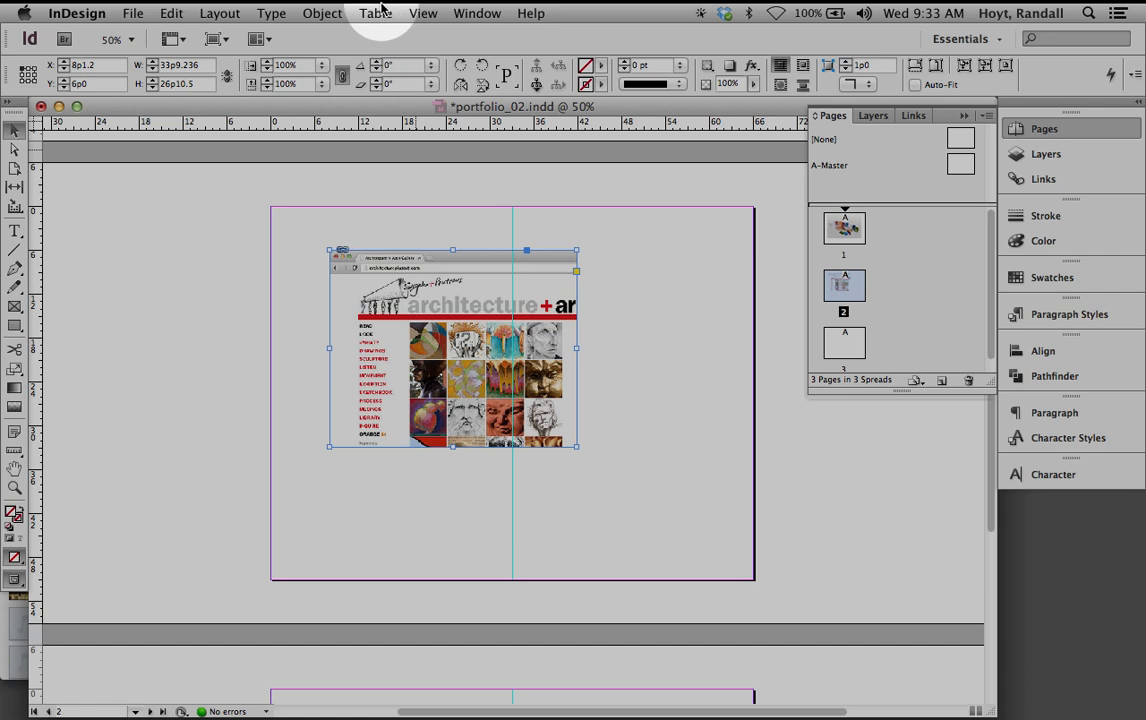
Fit the whole website screenshot inside its 33p9.236 by 26p10.5 frame with Object > Fitting
left_click(320, 12)
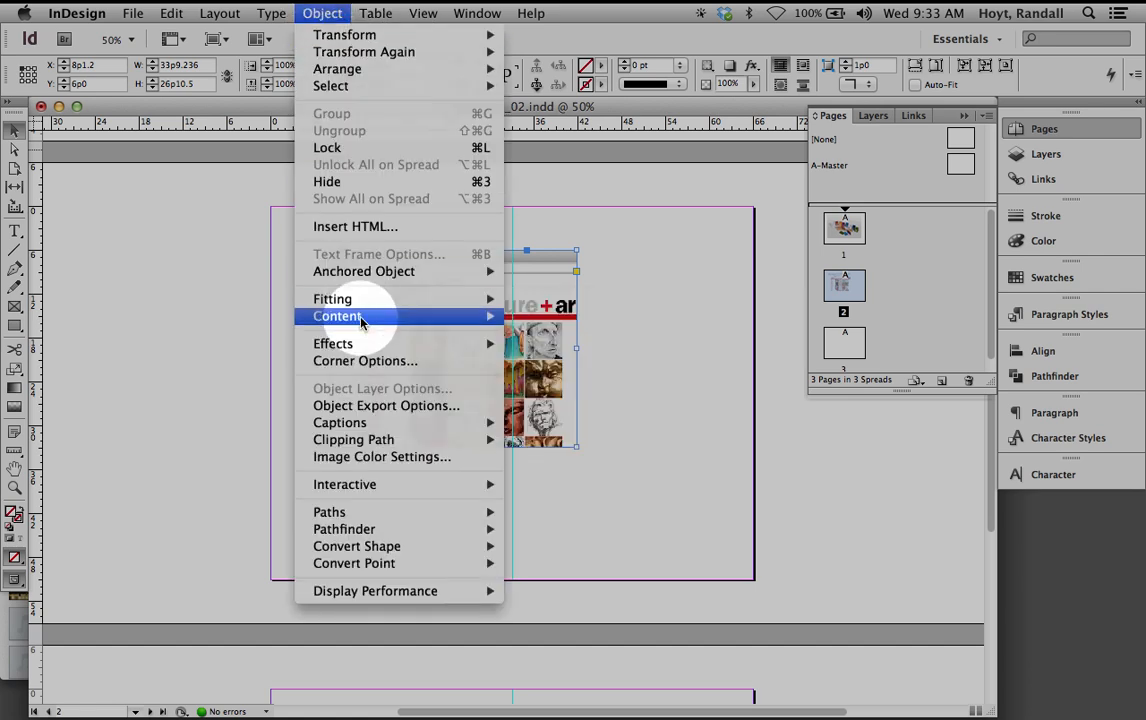
mouse_move(352, 299)
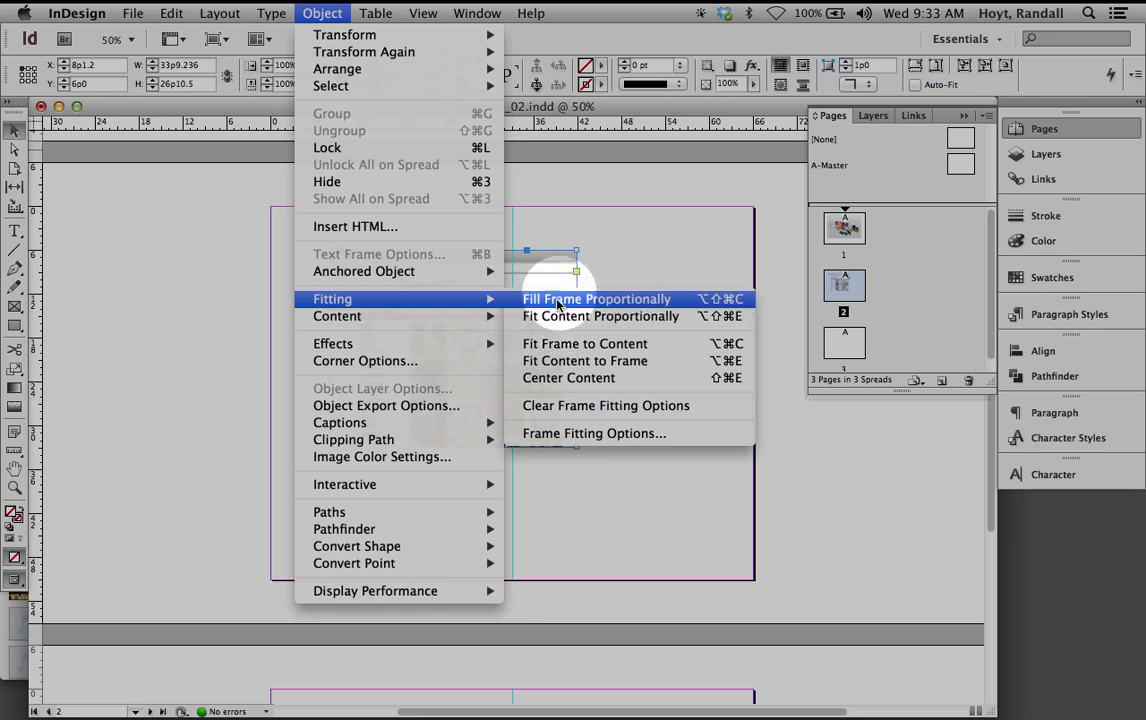
left_click(568, 366)
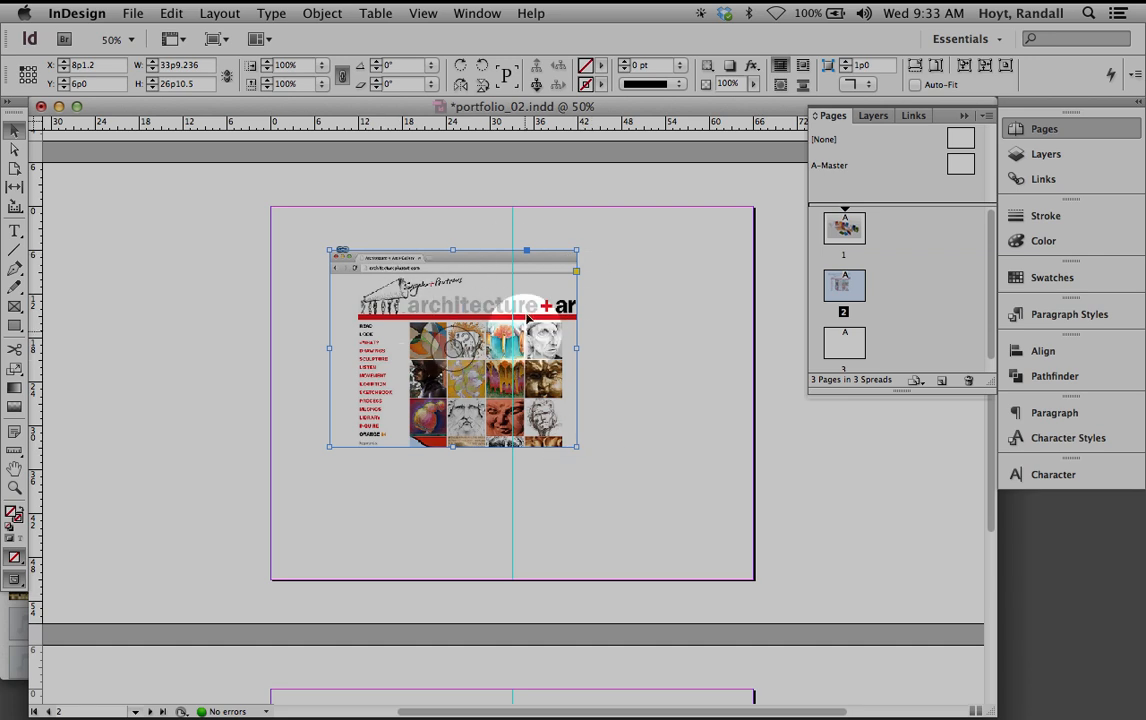
left_click(322, 13)
mouse_move(377, 317)
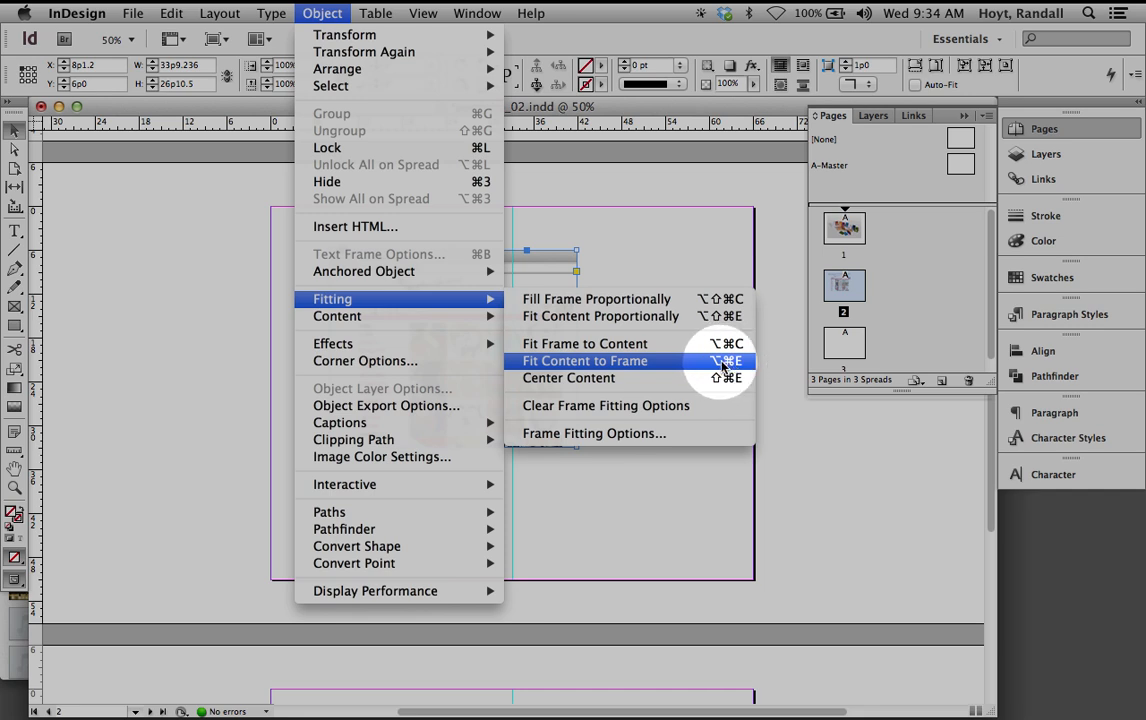
left_click(735, 367)
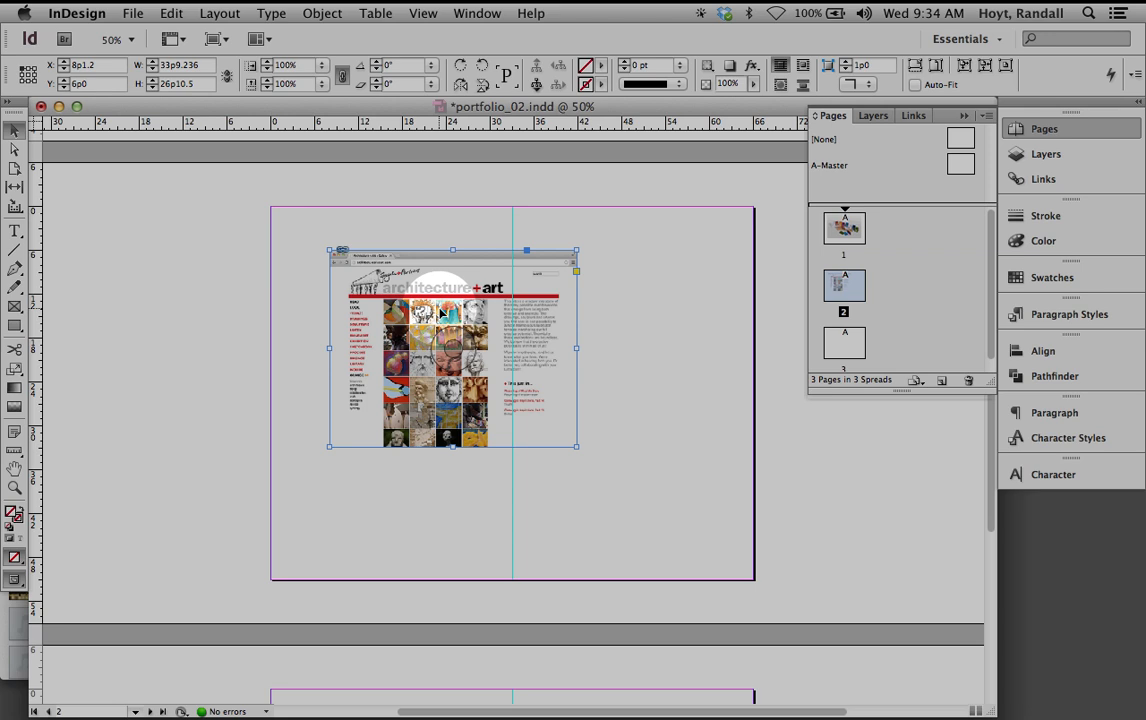
left_click(16, 131)
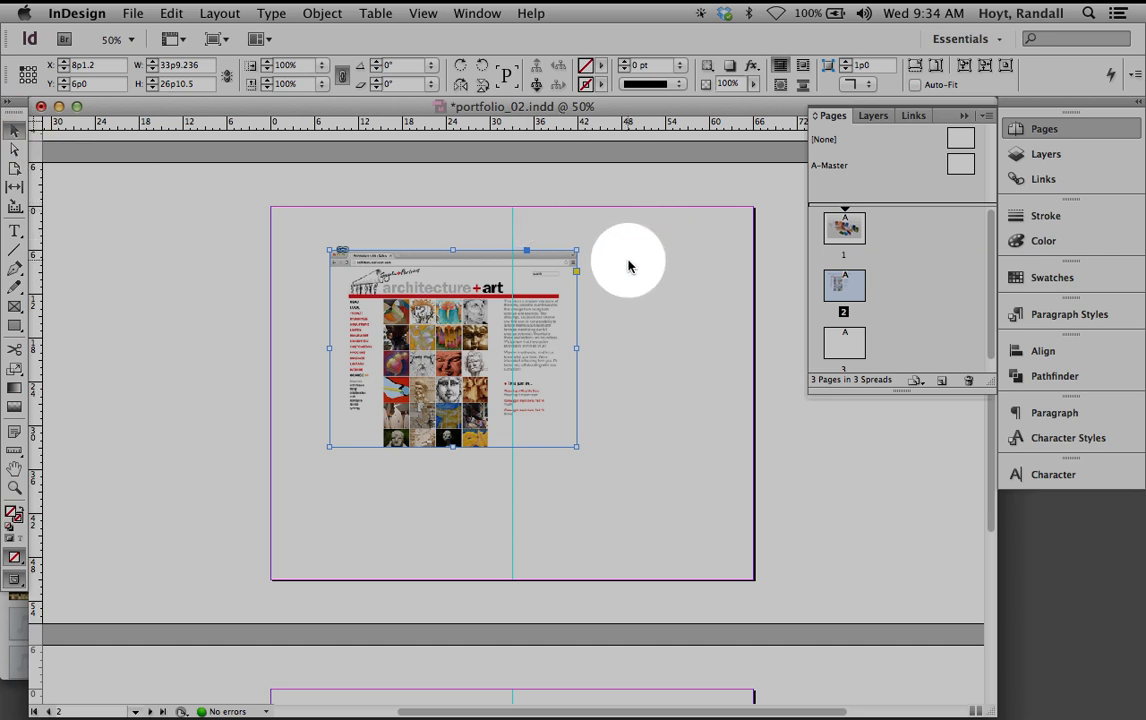
Undo an accidental archart_2.jpg replacement, deselect the frame, and reopen the Place dialog
key("super+d")
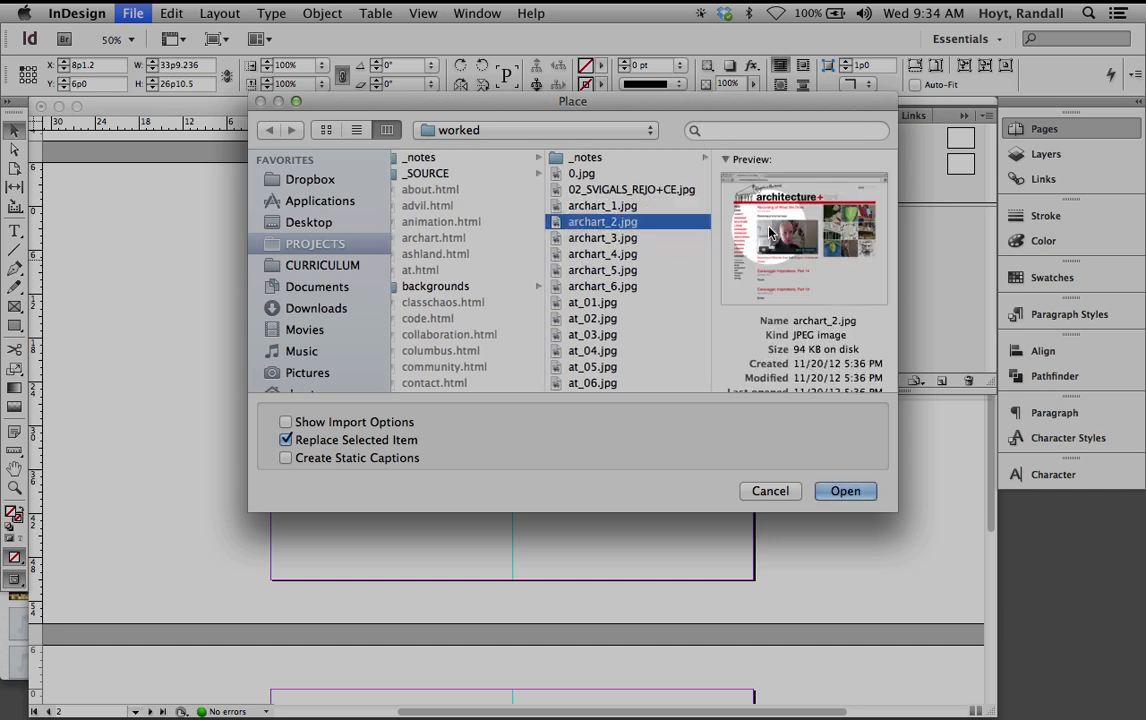
key("Return")
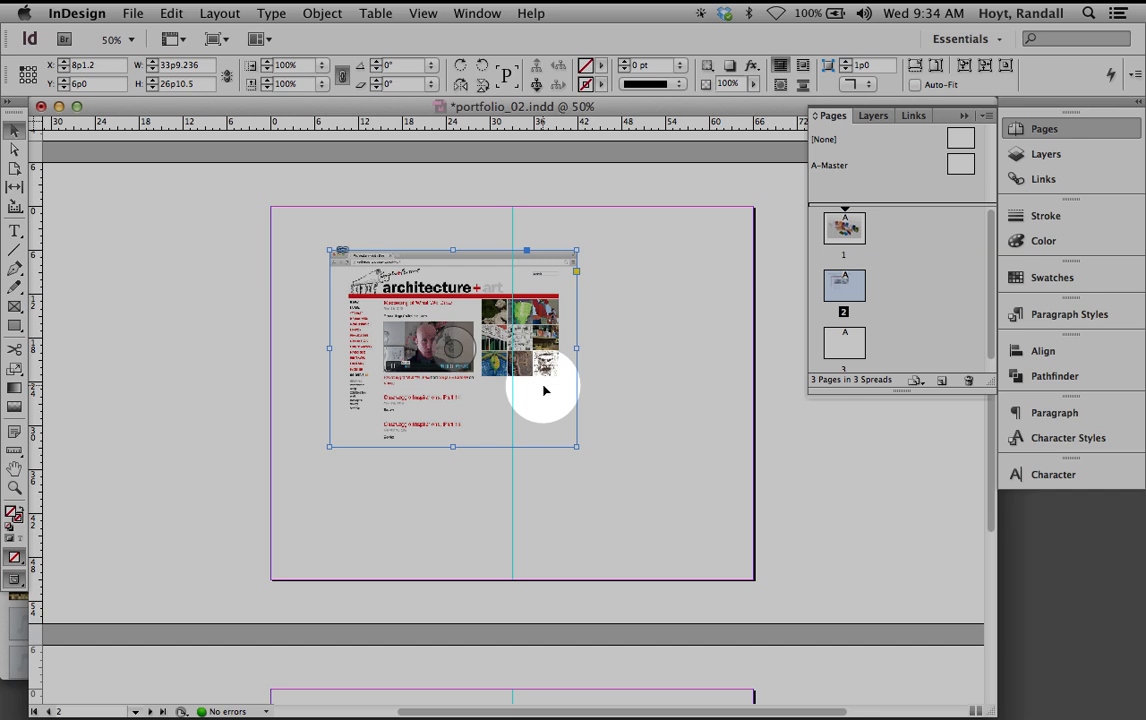
left_click(463, 325)
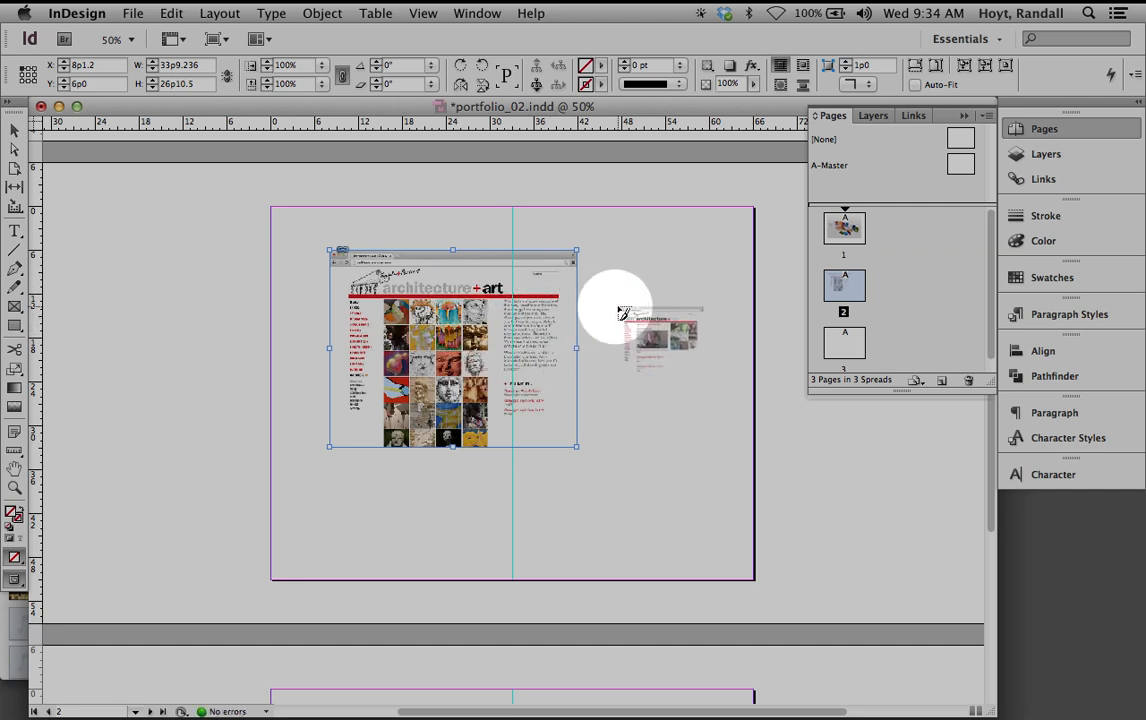
key("Escape")
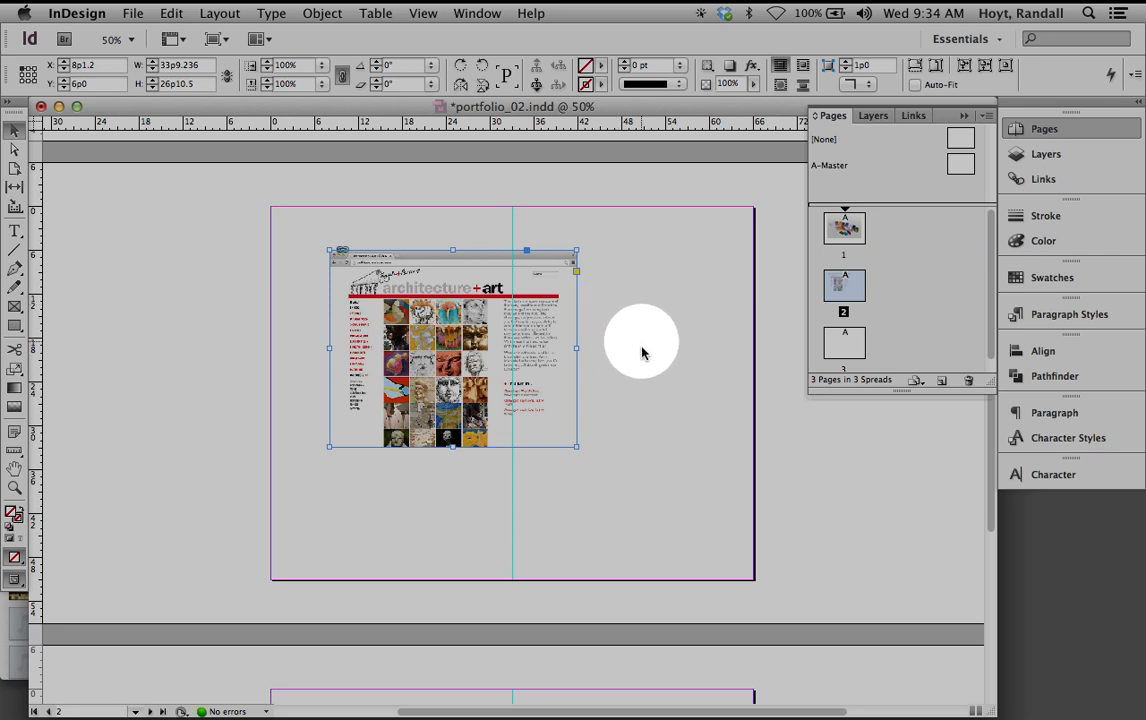
left_click(622, 291)
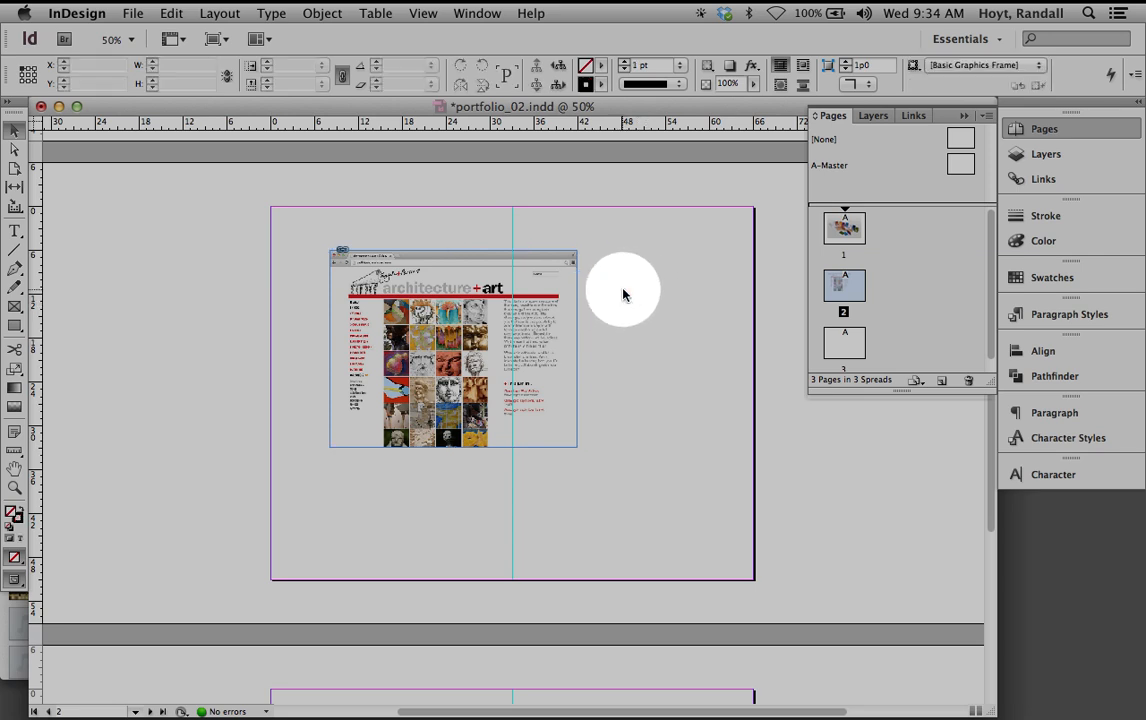
key("super+d")
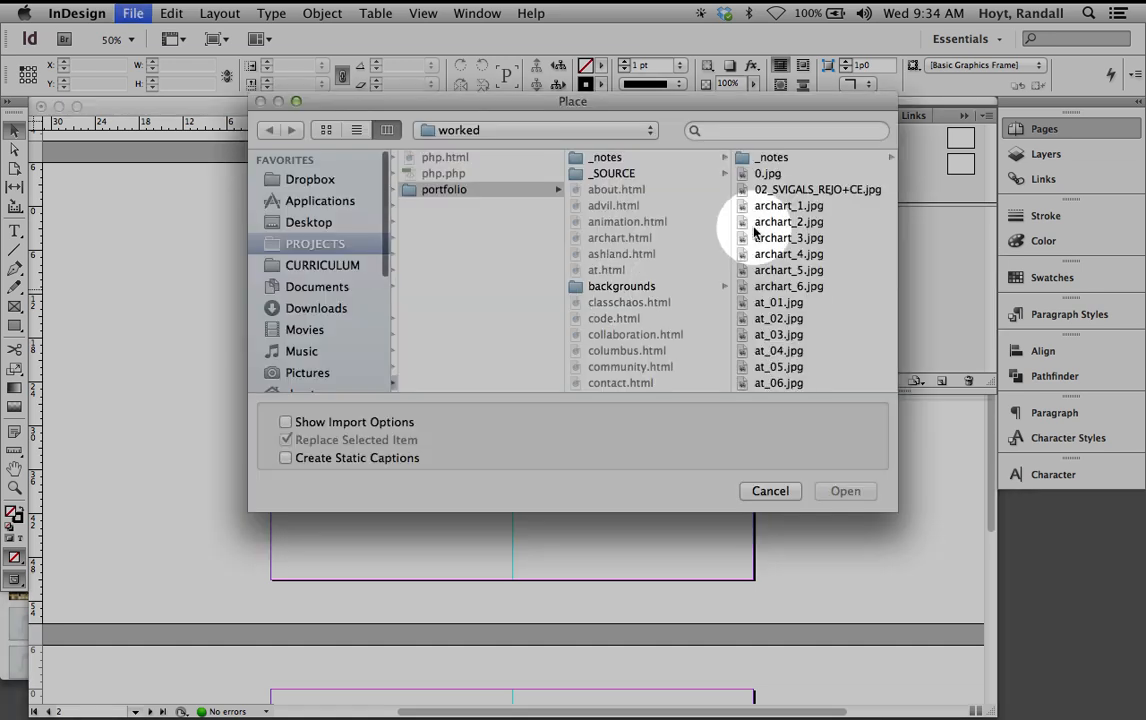
Place archart_2.jpg as a small 14% thumbnail right of the large screenshot
left_click(686, 222)
left_click(845, 491)
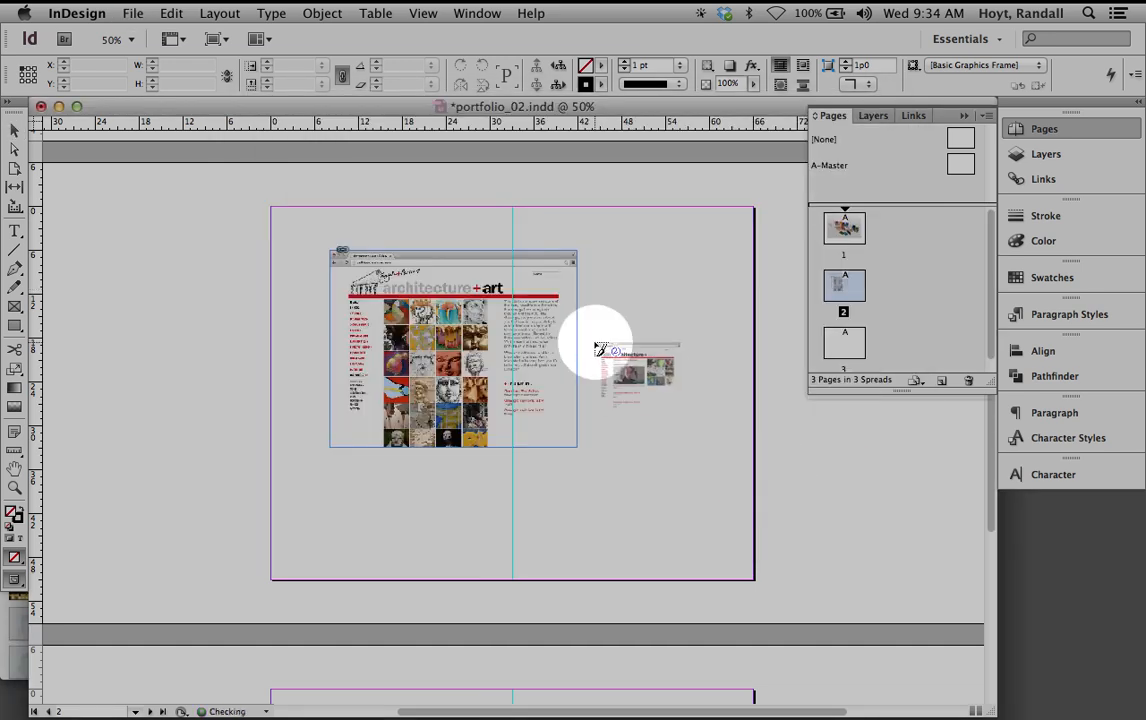
left_click_drag(586, 252, 673, 321)
mouse_move(790, 704)
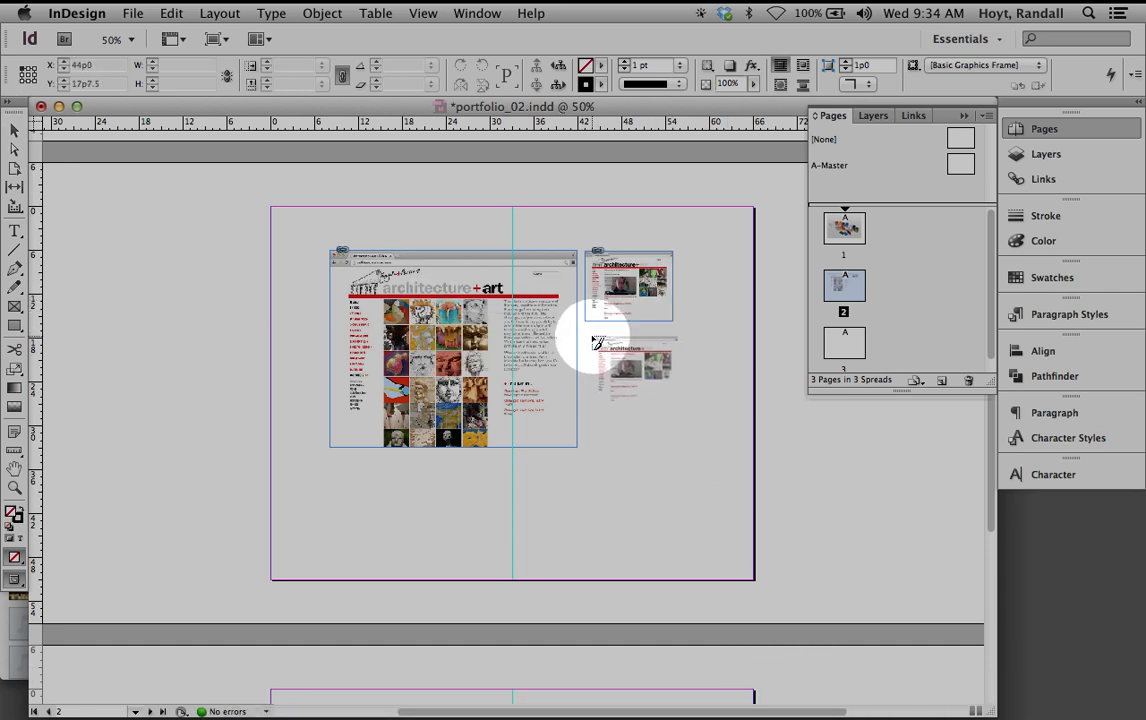
left_click_drag(585, 332, 663, 392)
key("super+z")
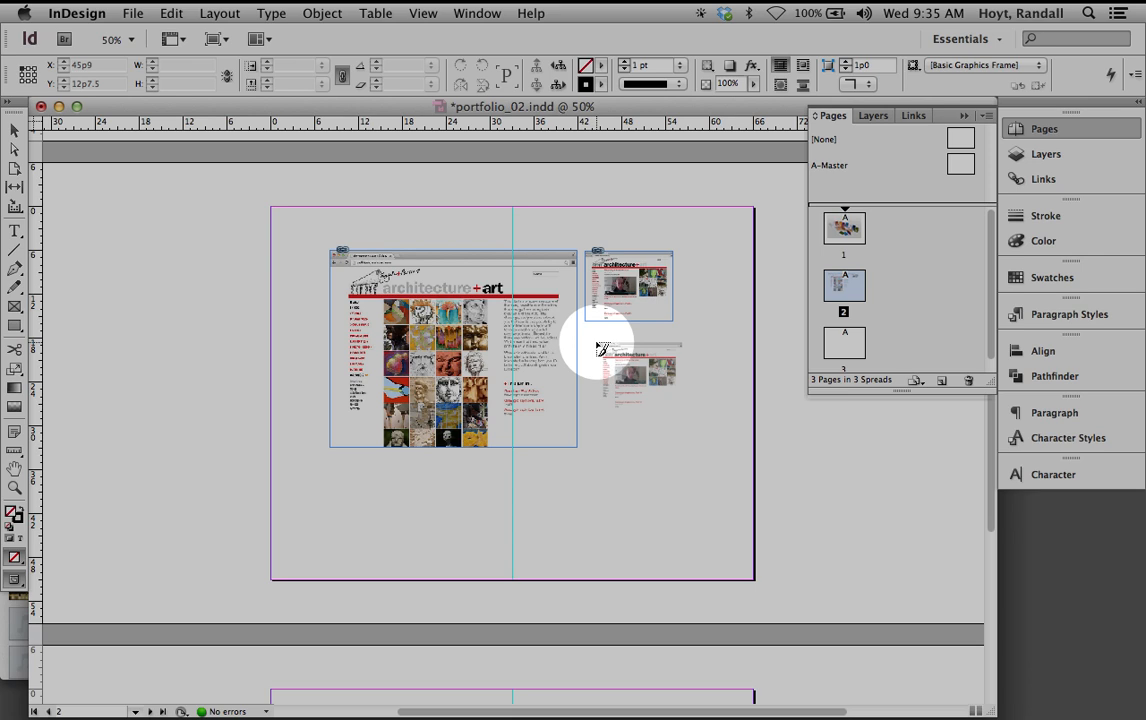
key("Escape")
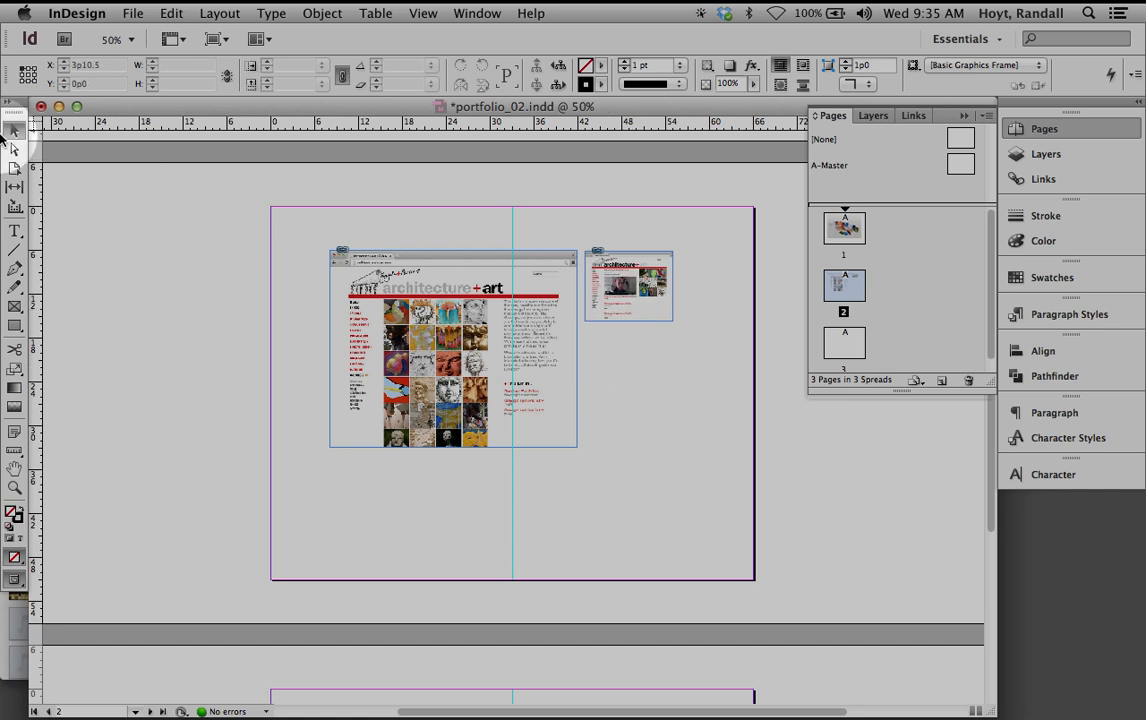
Paste two copies of the thumbnail, stacking them below the first one
left_click(655, 282)
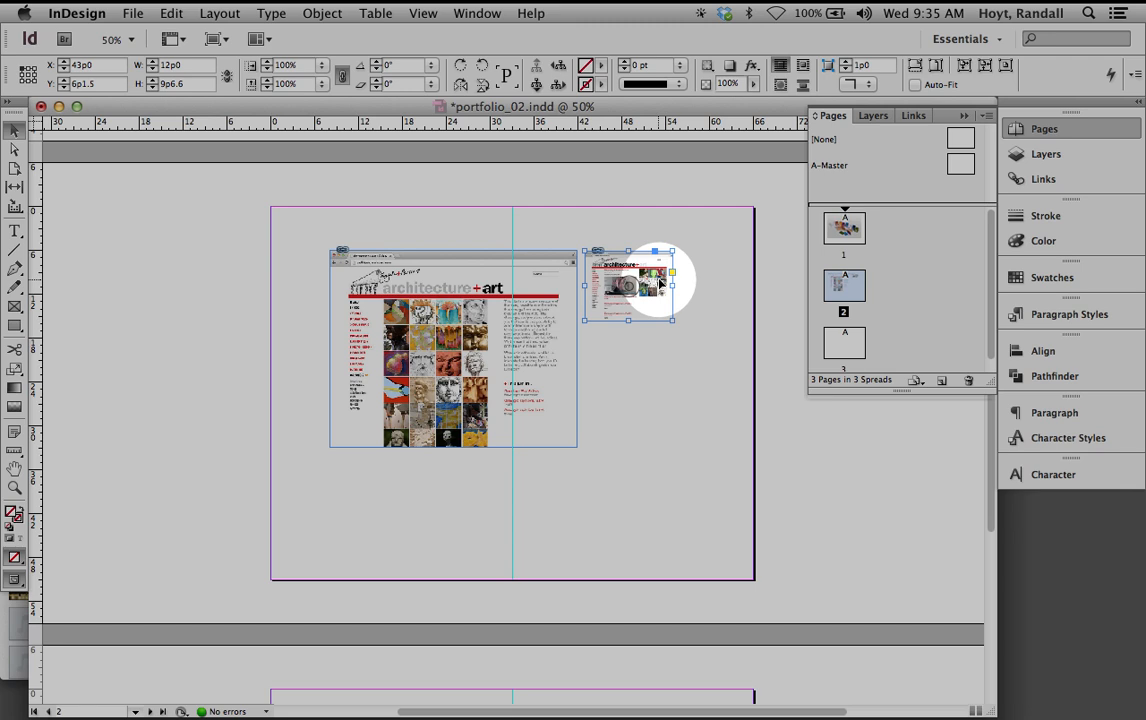
key("super+v")
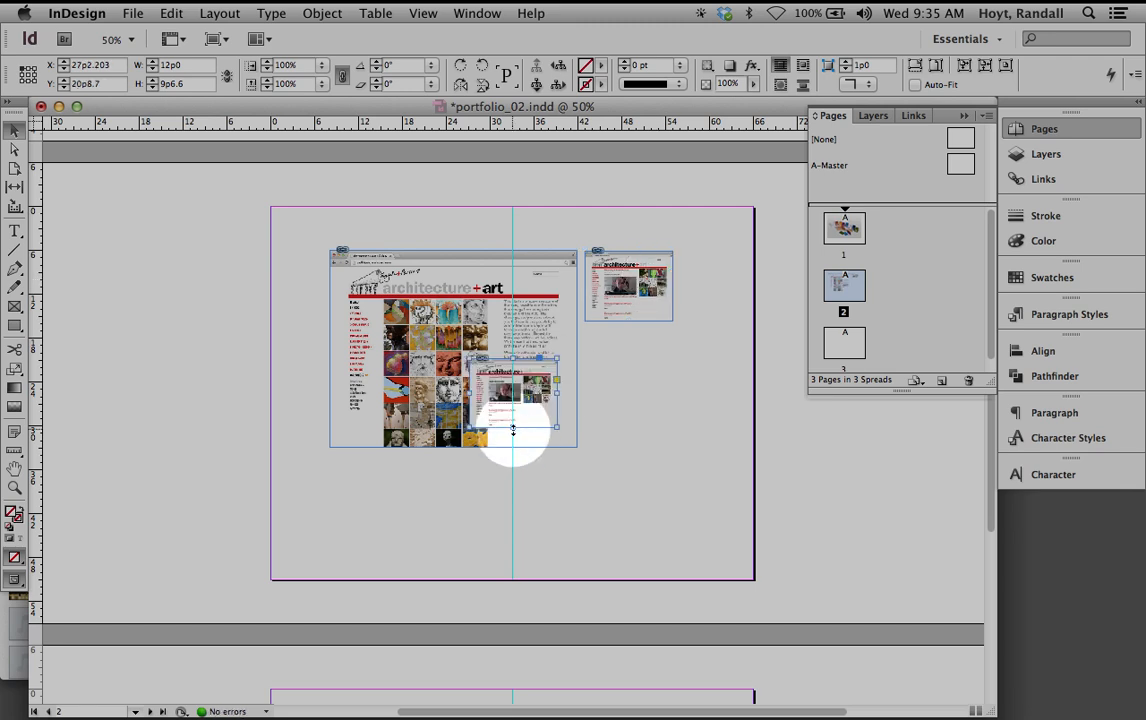
left_click_drag(525, 397, 651, 396)
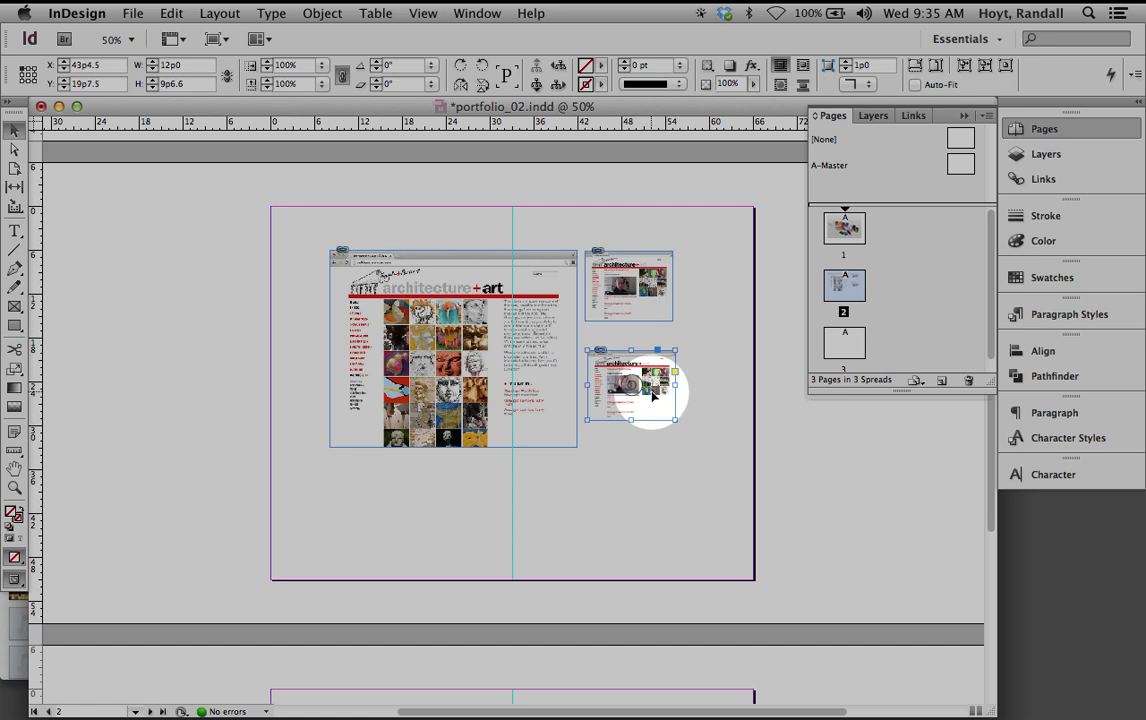
key("super+v")
left_click_drag(523, 390, 650, 483)
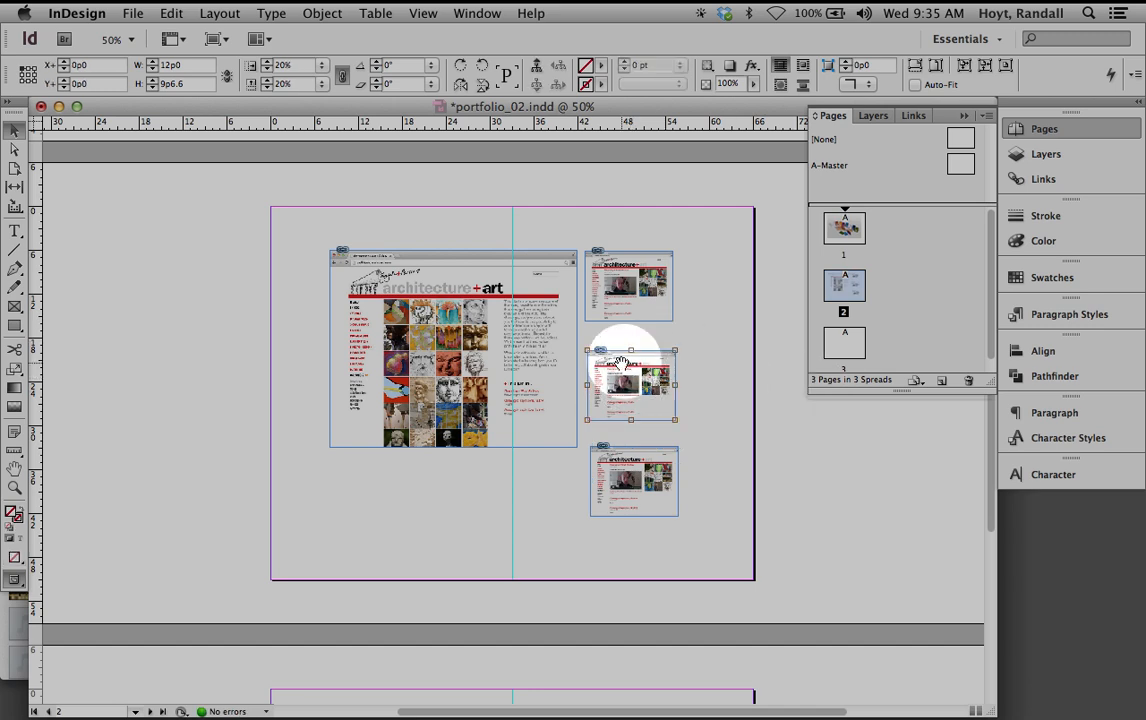
Replace the middle and bottom thumbnails with archart_3.jpg and archart_6.jpg
key("super+d")
left_click(780, 236)
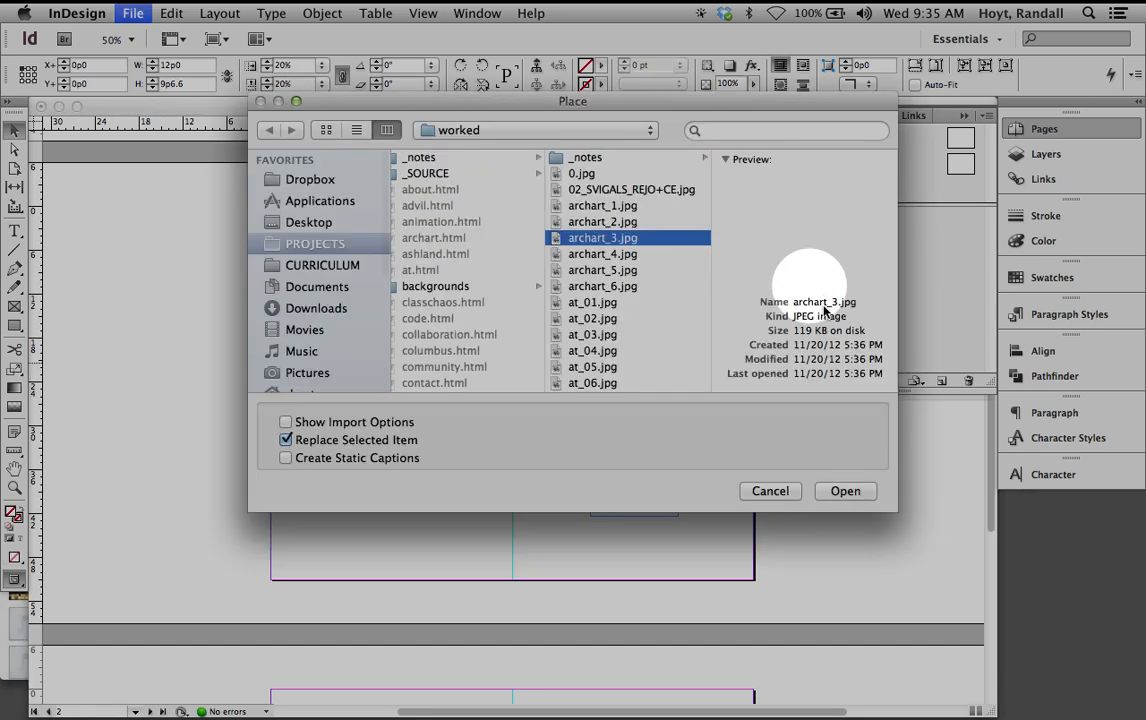
left_click(850, 488)
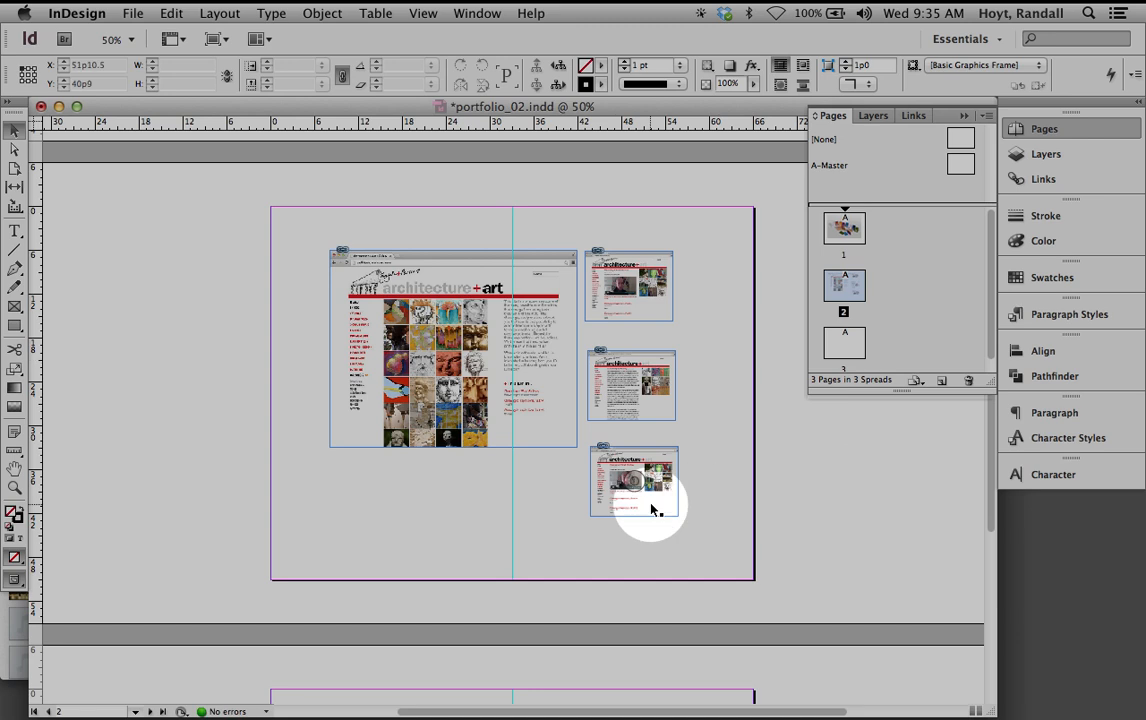
key("super+d")
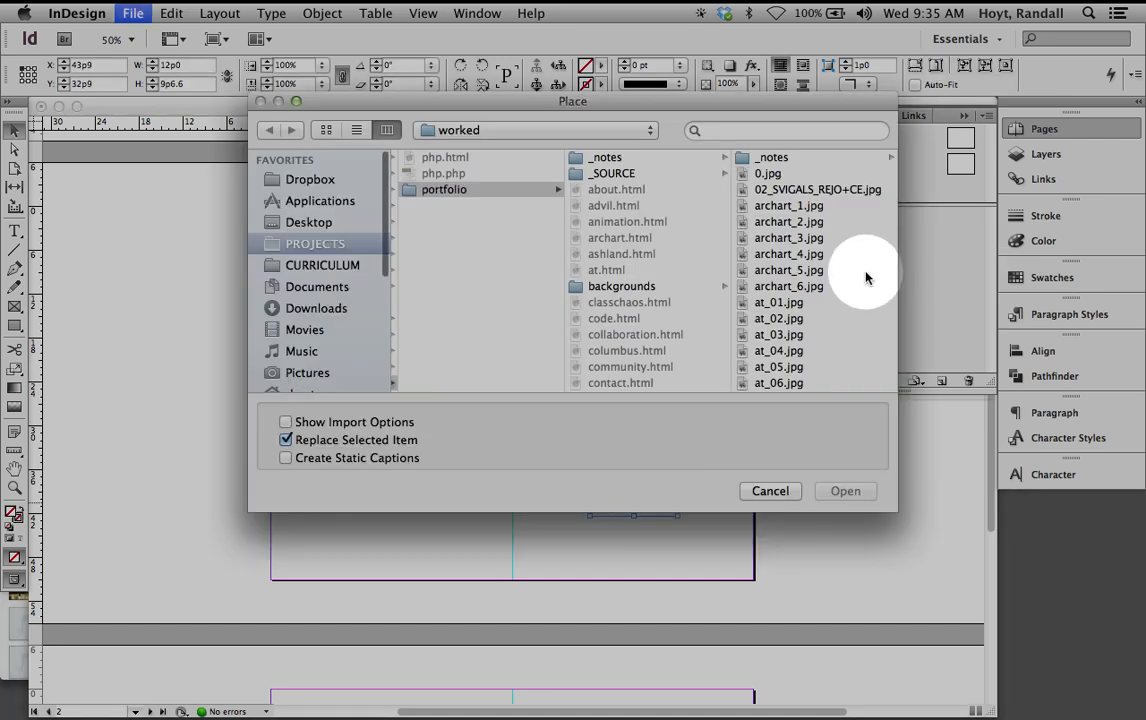
left_click(793, 288)
left_click(846, 490)
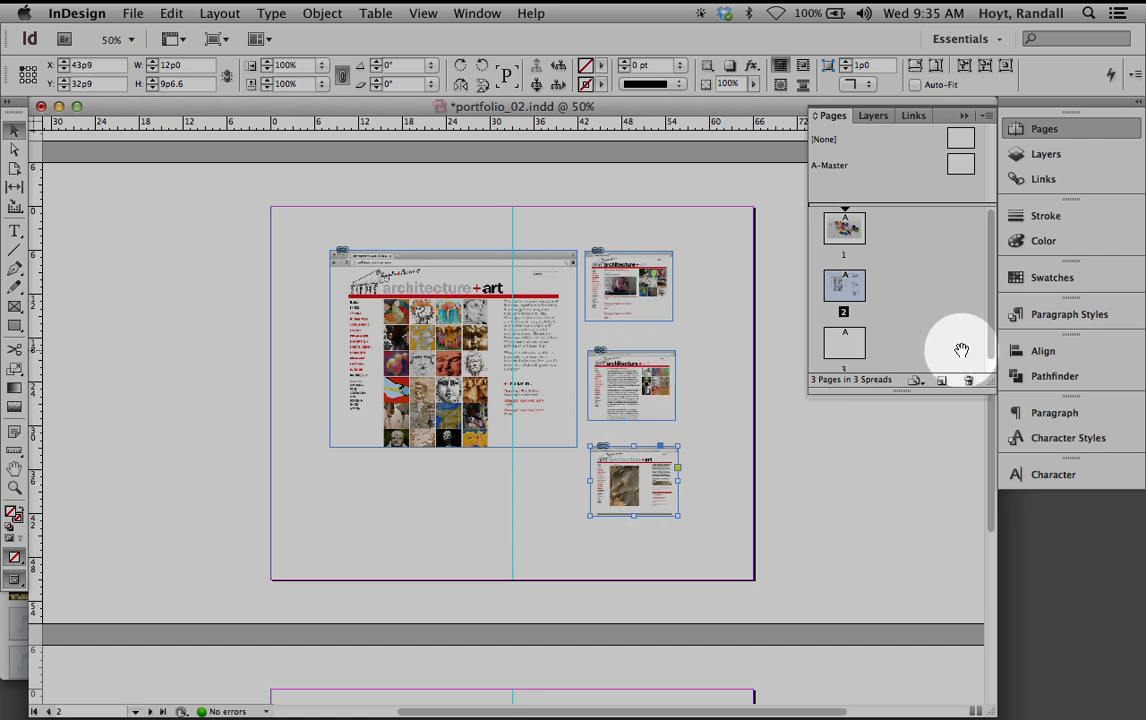
left_click(1040, 353)
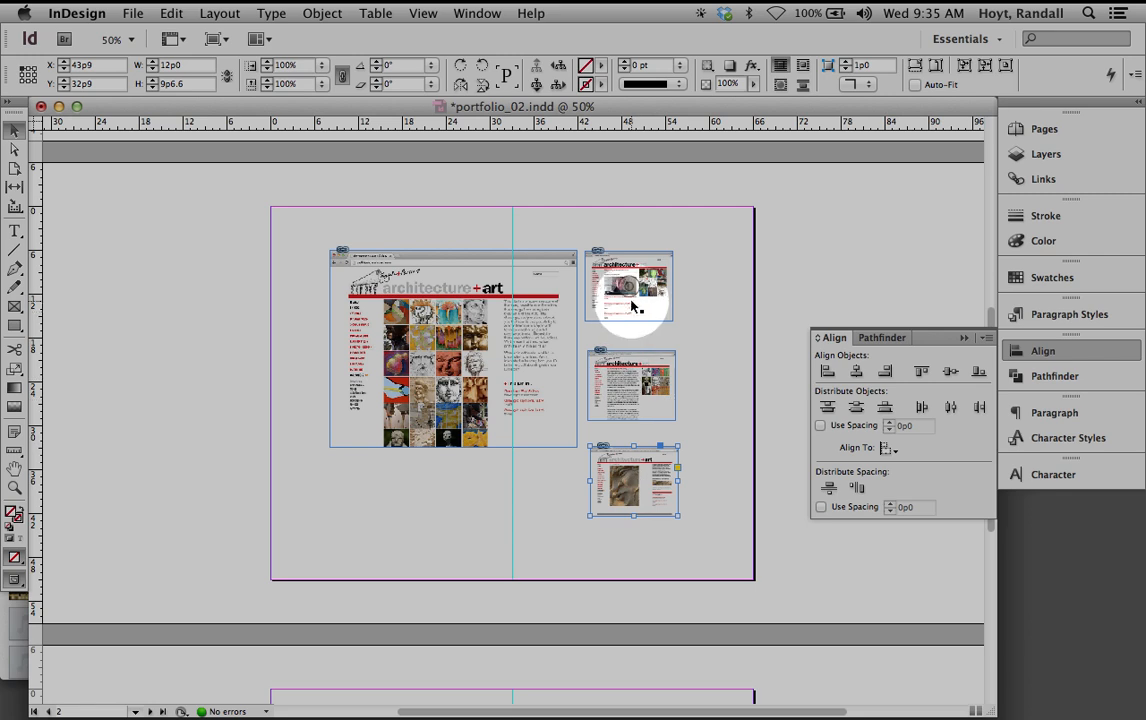
Nudge the middle thumbnail's image up, pull the lower two thumbnails up, and select all three
left_click(696, 389)
left_click(625, 385)
left_click_drag(625, 385, 624, 370)
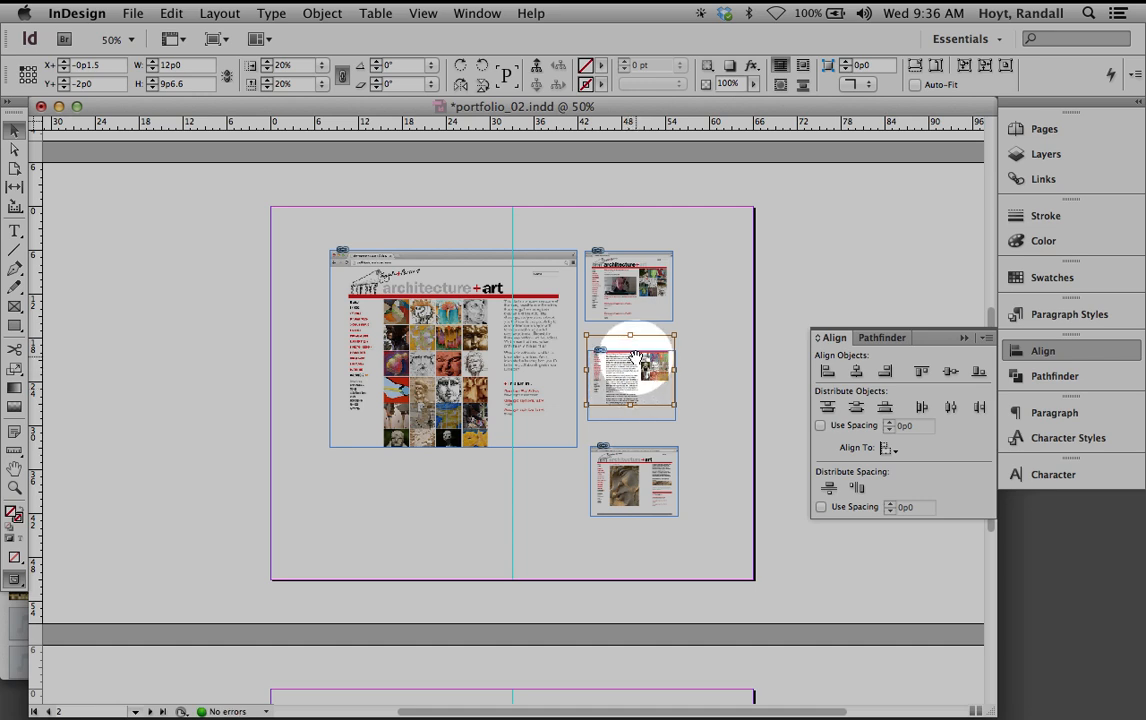
left_click(660, 385)
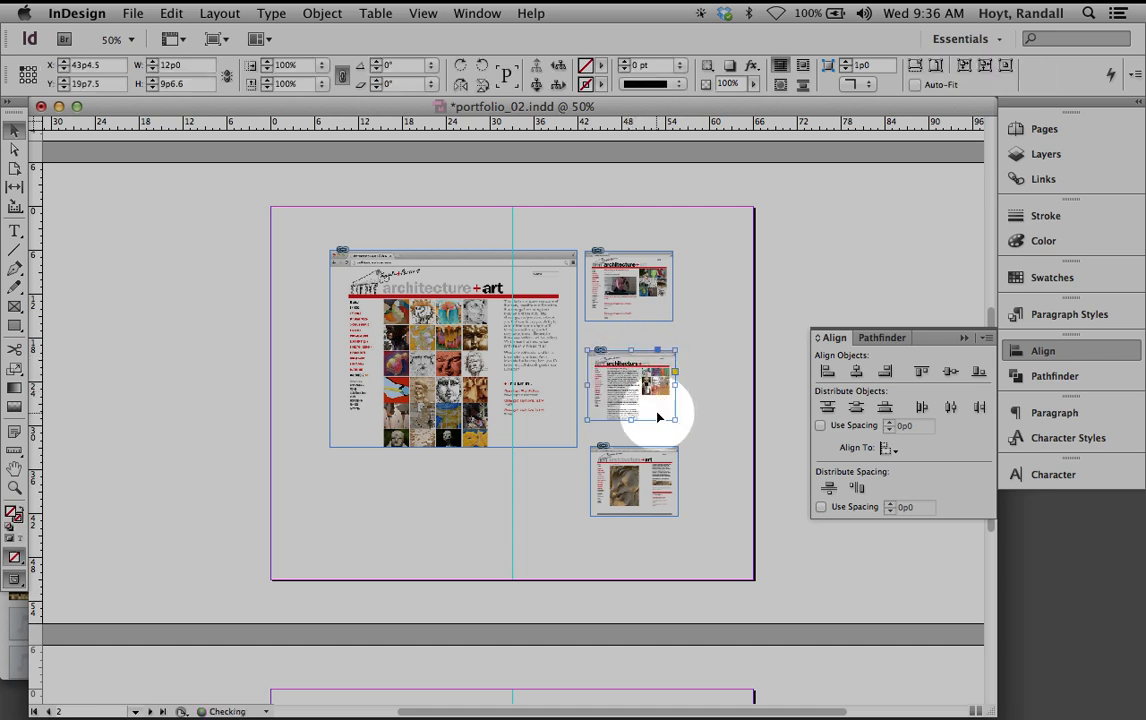
left_click_drag(657, 416, 657, 394)
left_click(675, 477)
left_click_drag(670, 509, 633, 300)
left_click_drag(714, 460, 633, 316)
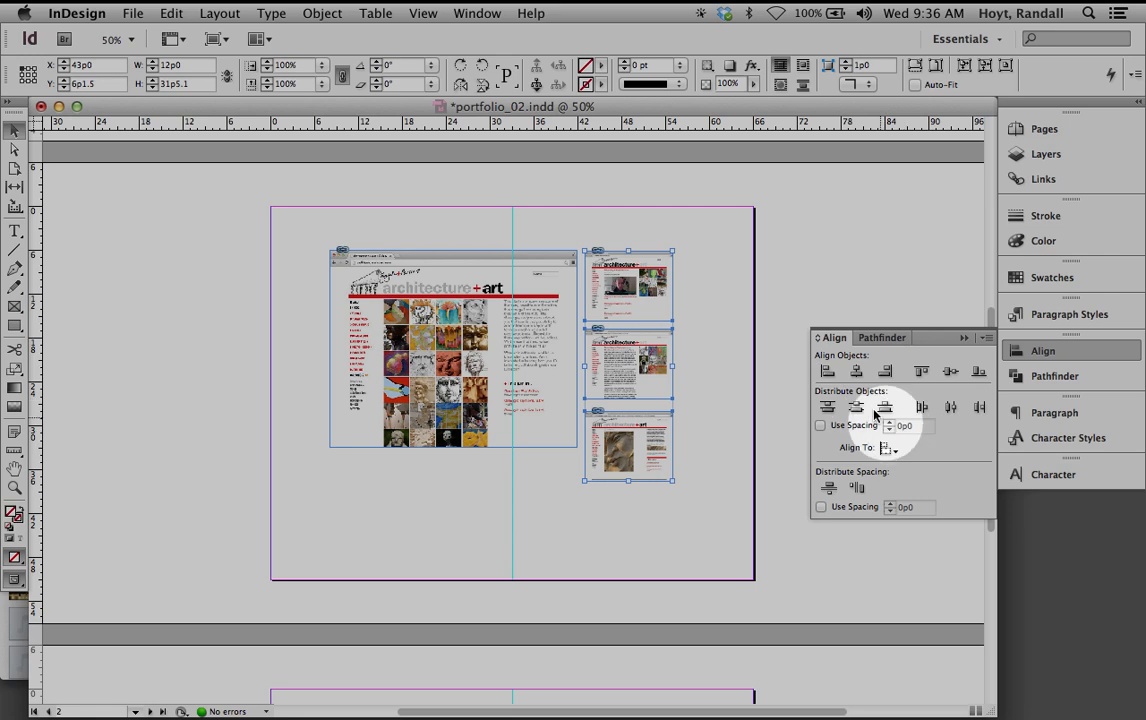
Align the three thumbnails' left edges at 43p0 and distribute their vertical spacing evenly
left_click(827, 372)
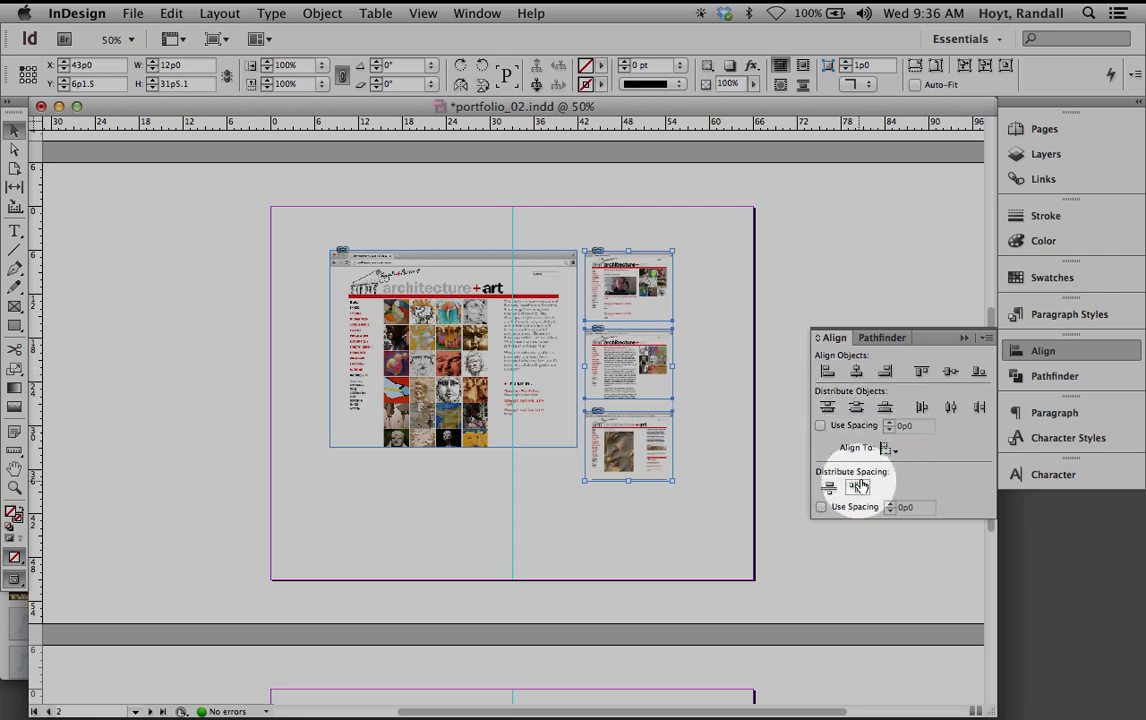
left_click(829, 489)
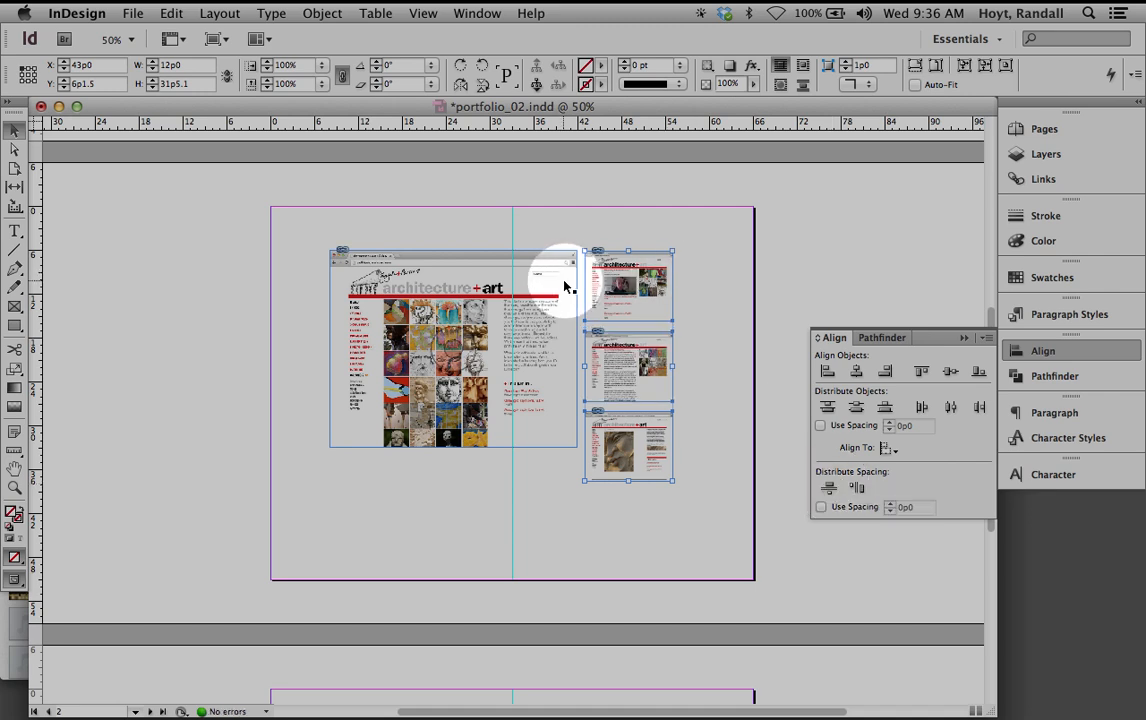
left_click(758, 324)
left_click_drag(703, 443, 630, 288)
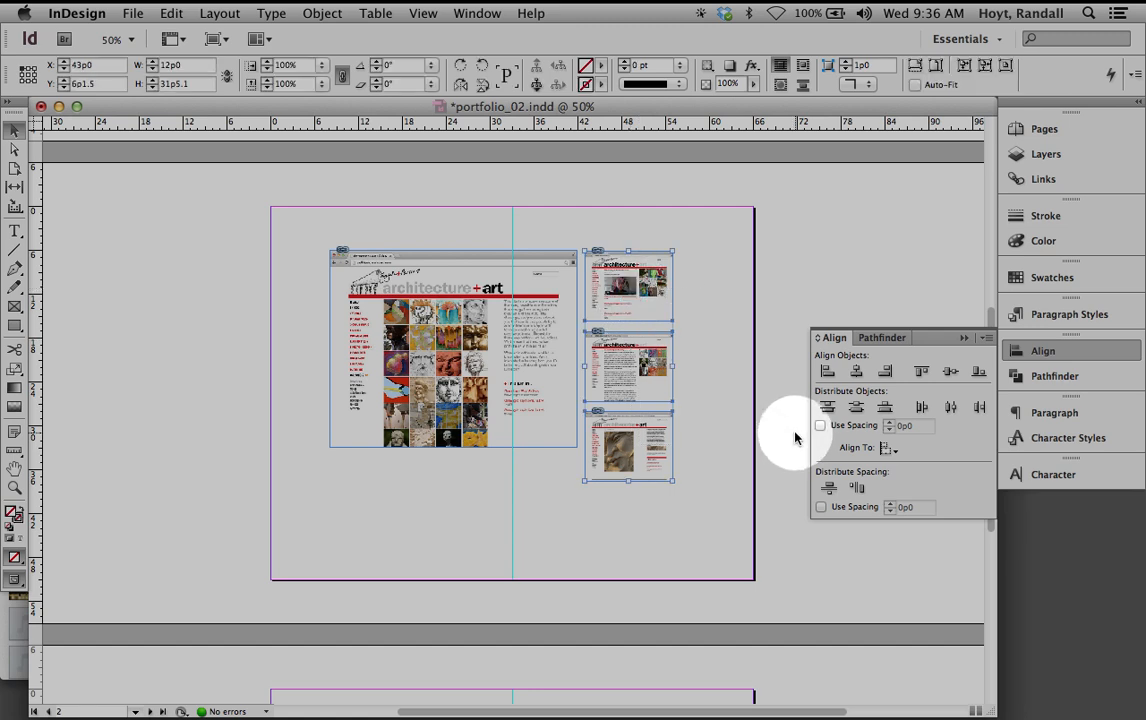
left_click(220, 13)
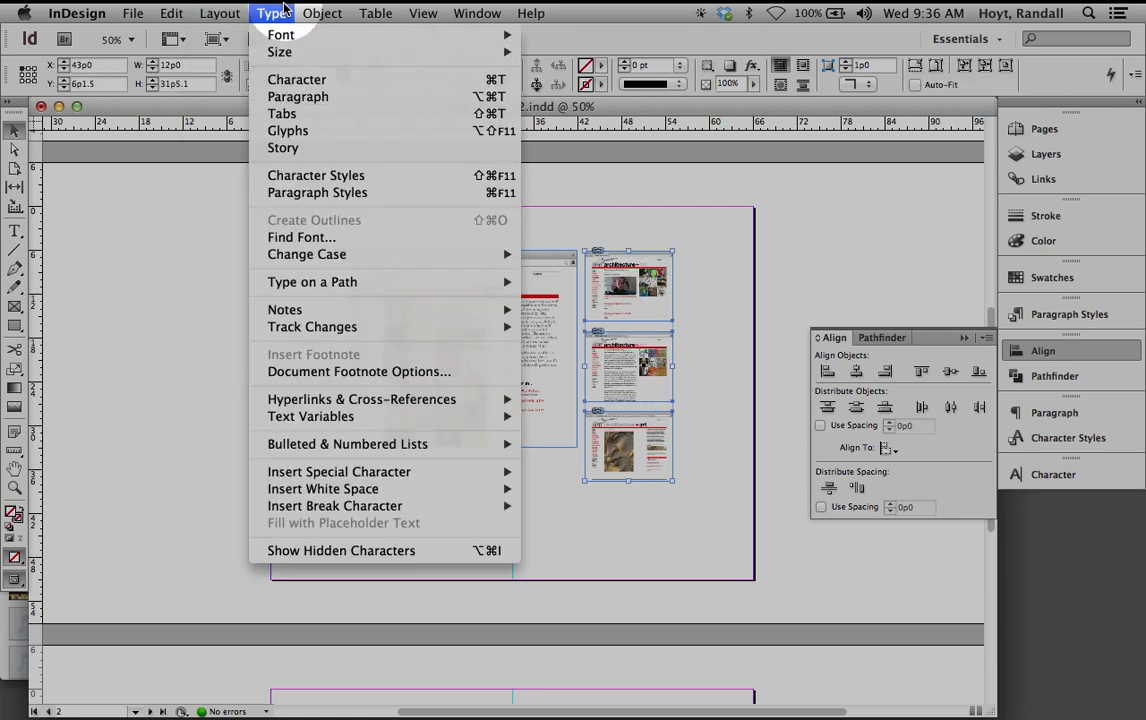
Group the three page 2 thumbnails and align their top edge with the large website screenshot
mouse_move(322, 13)
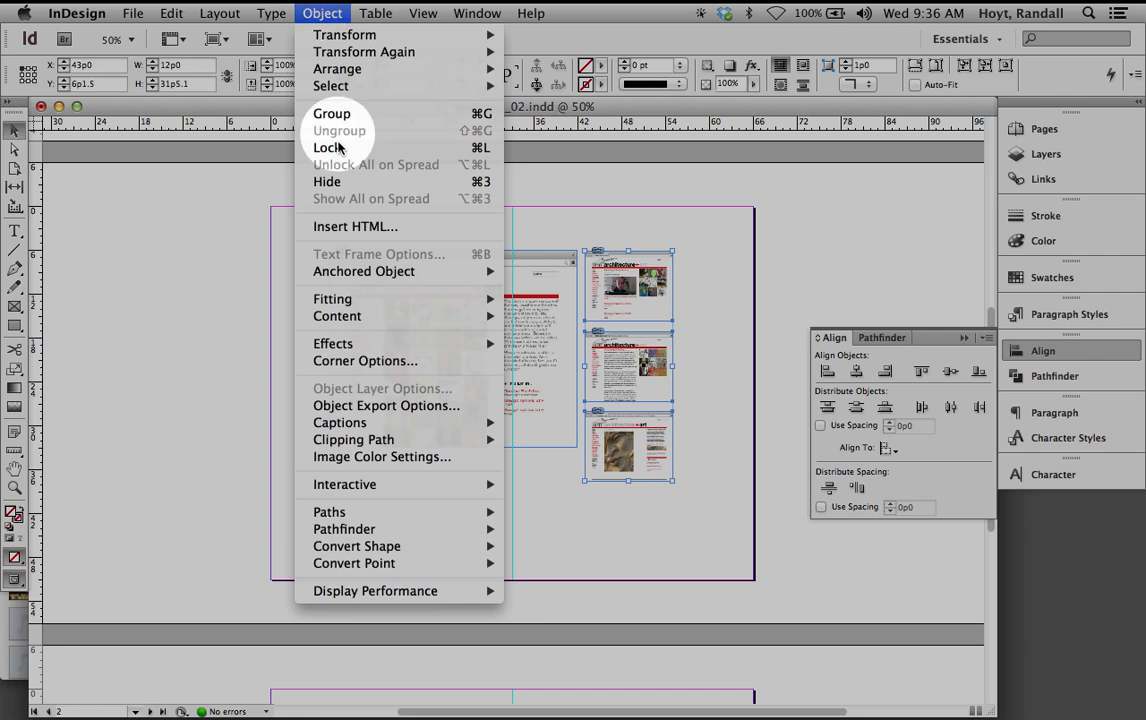
left_click(465, 113)
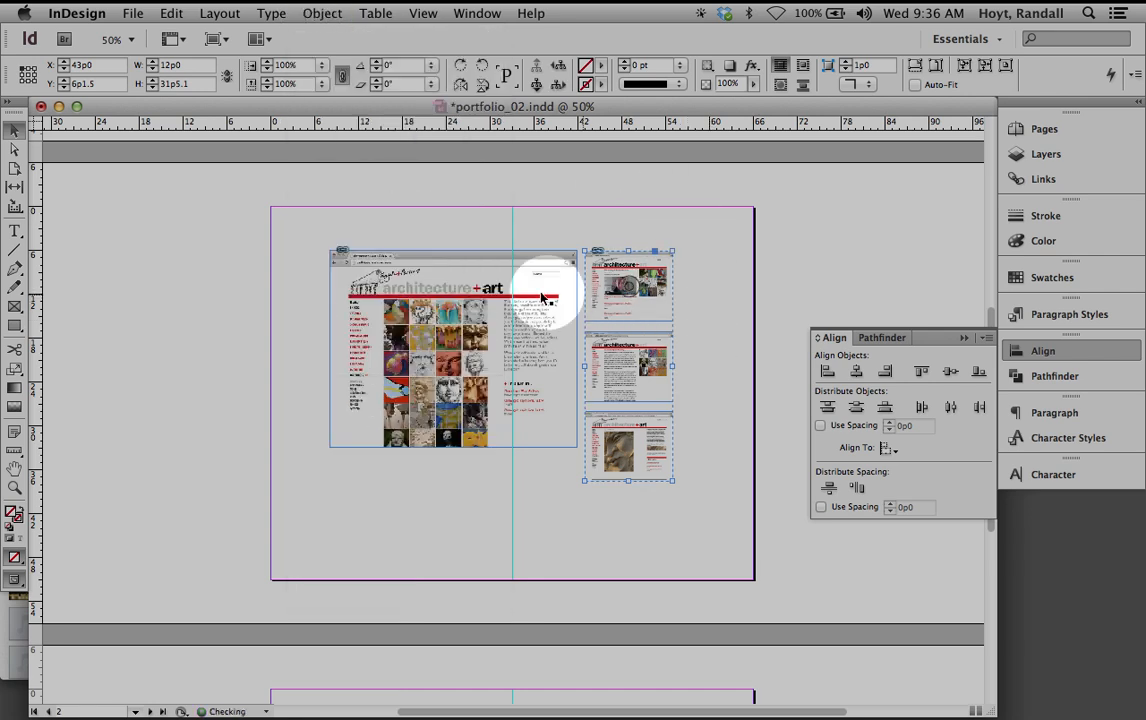
left_click(545, 297)
left_click(622, 302)
left_click_drag(711, 332, 503, 306)
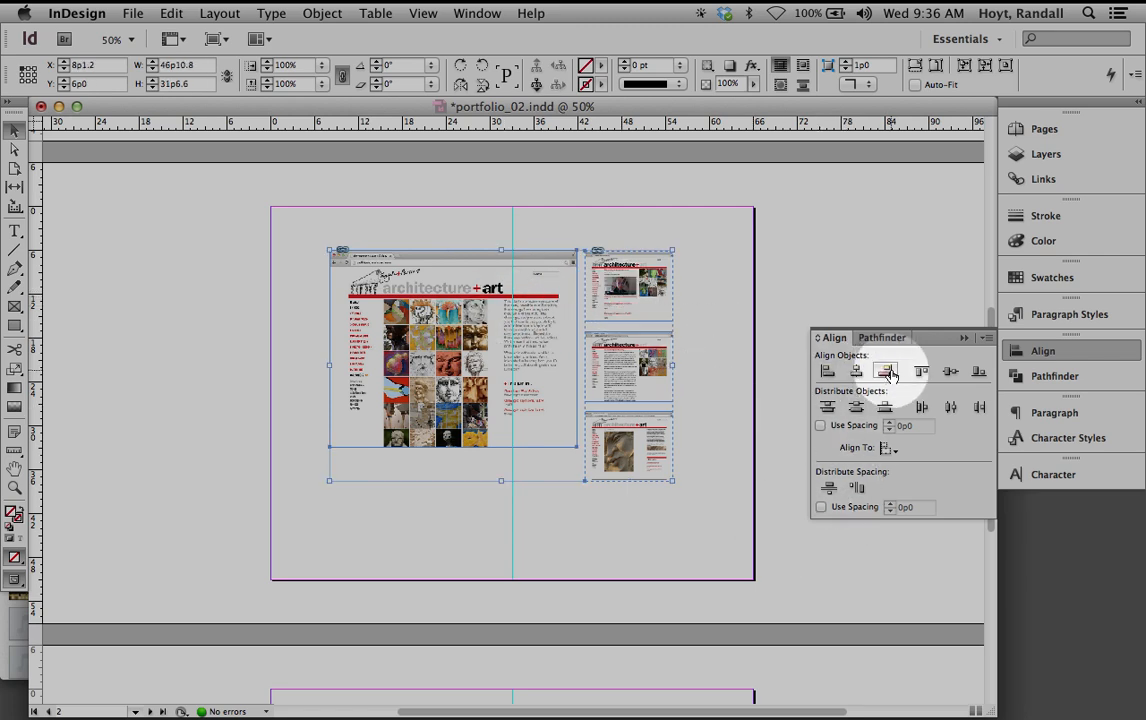
left_click(921, 371)
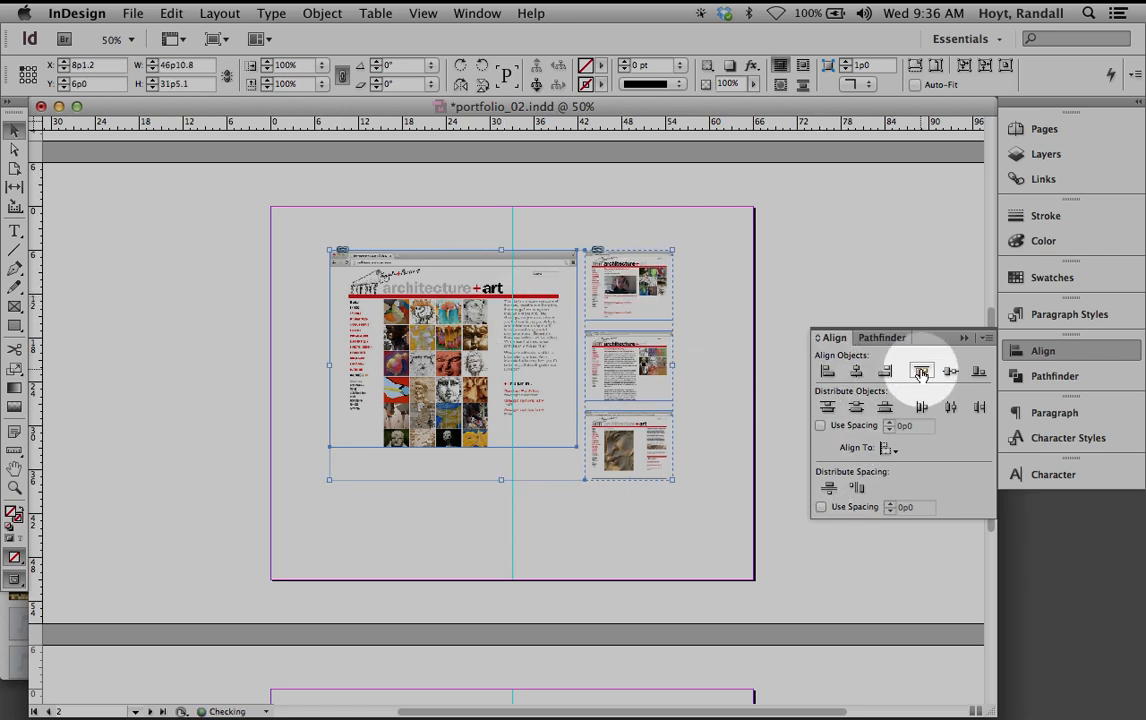
left_click(729, 229)
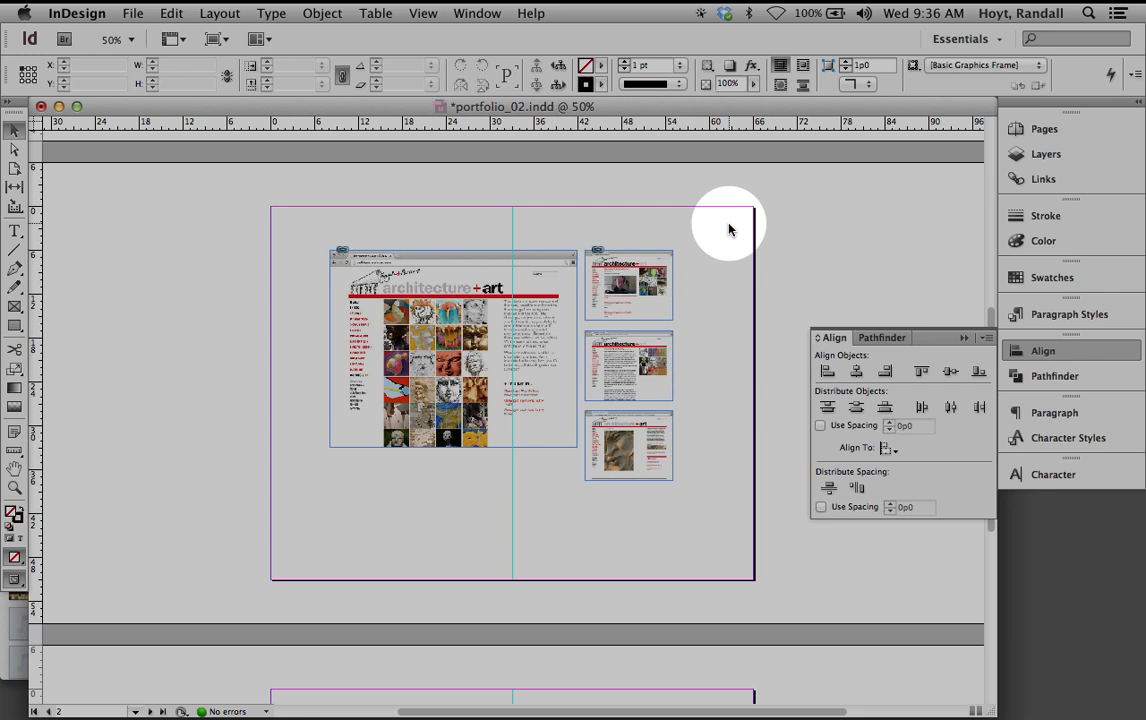
Marquee-select the large screenshot and the thumbnail group together with the Selection tool
left_click(14, 149)
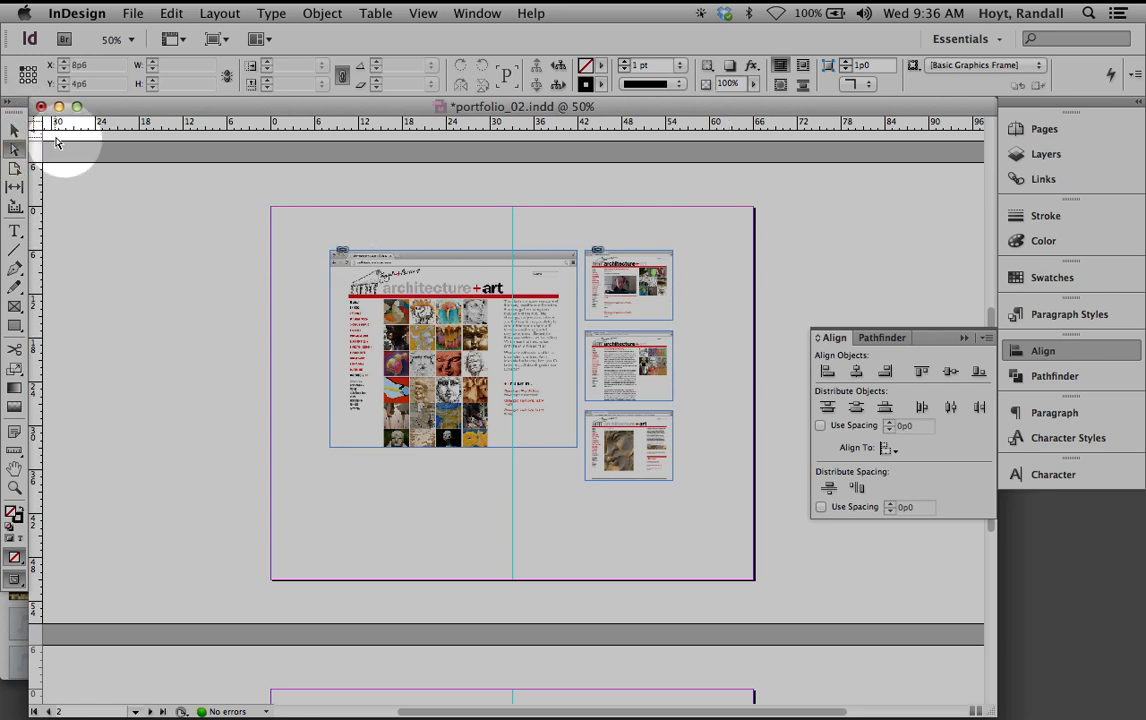
left_click(14, 131)
left_click_drag(312, 230, 625, 360)
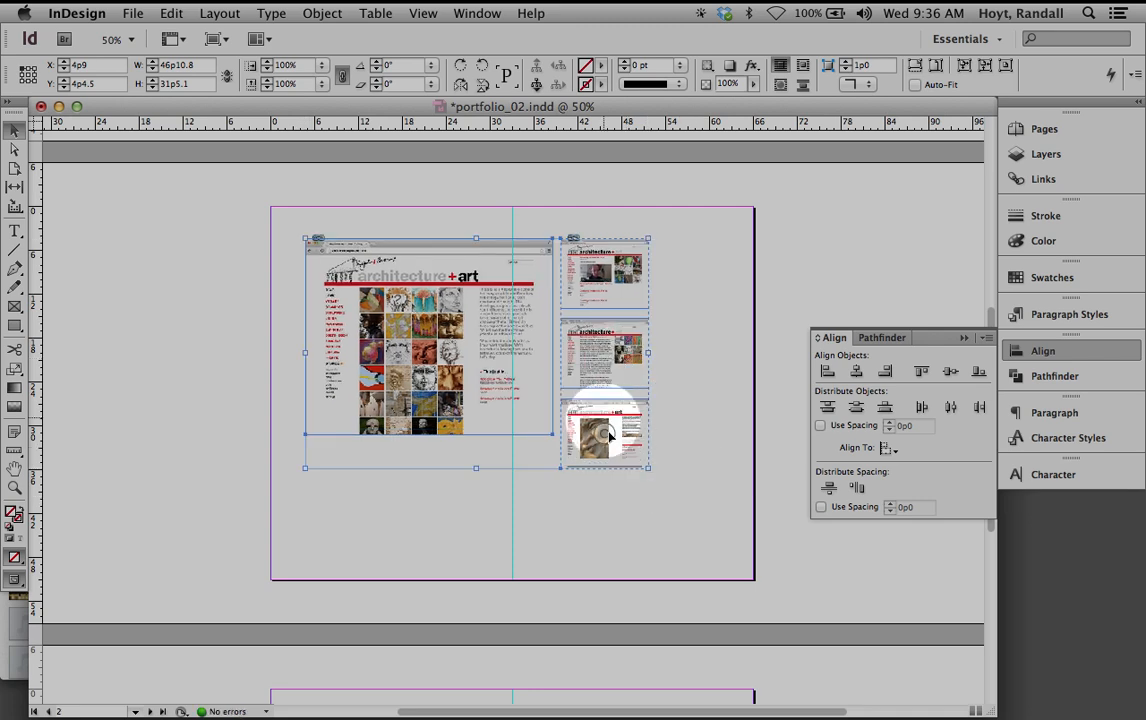
left_click(733, 346)
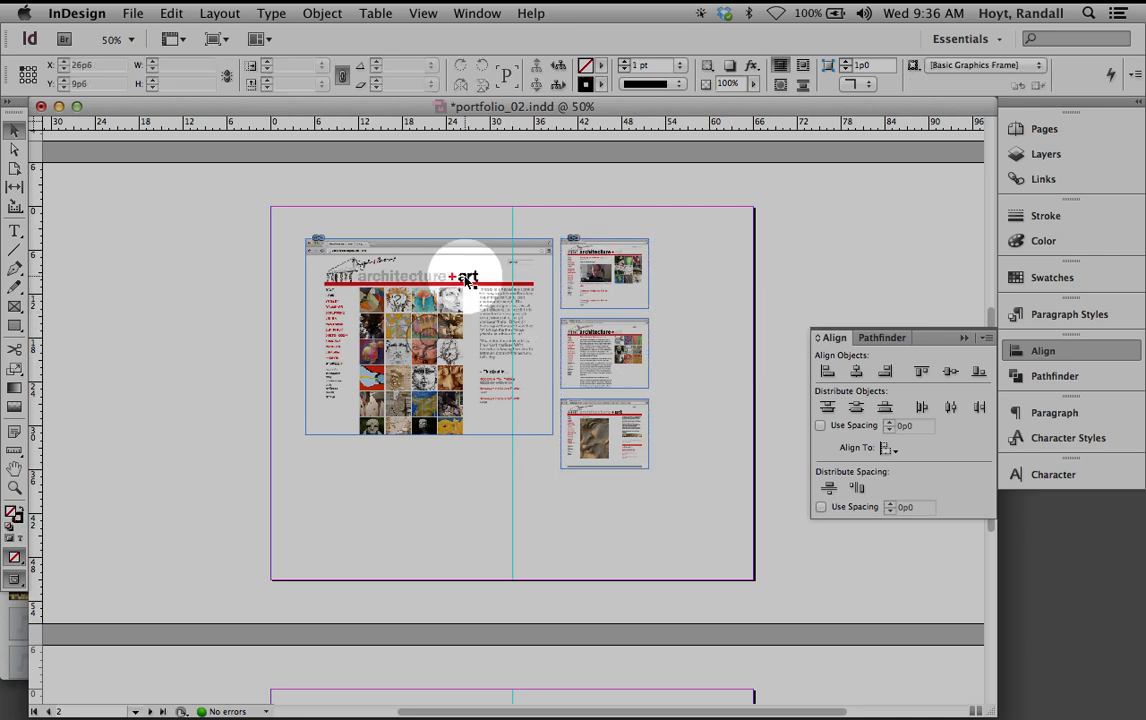
Trial-enlarge the large screenshot frame, then undo it to keep 33p9.236 by 26p10.5
left_click(606, 423)
left_click(470, 220)
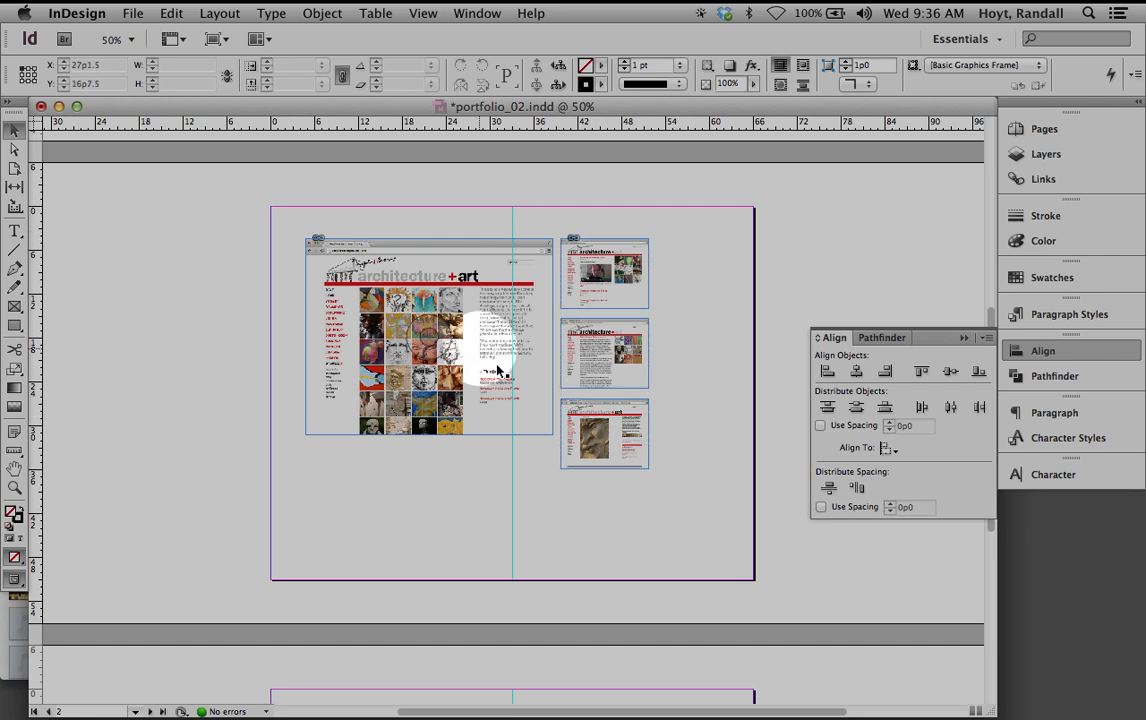
left_click(610, 330)
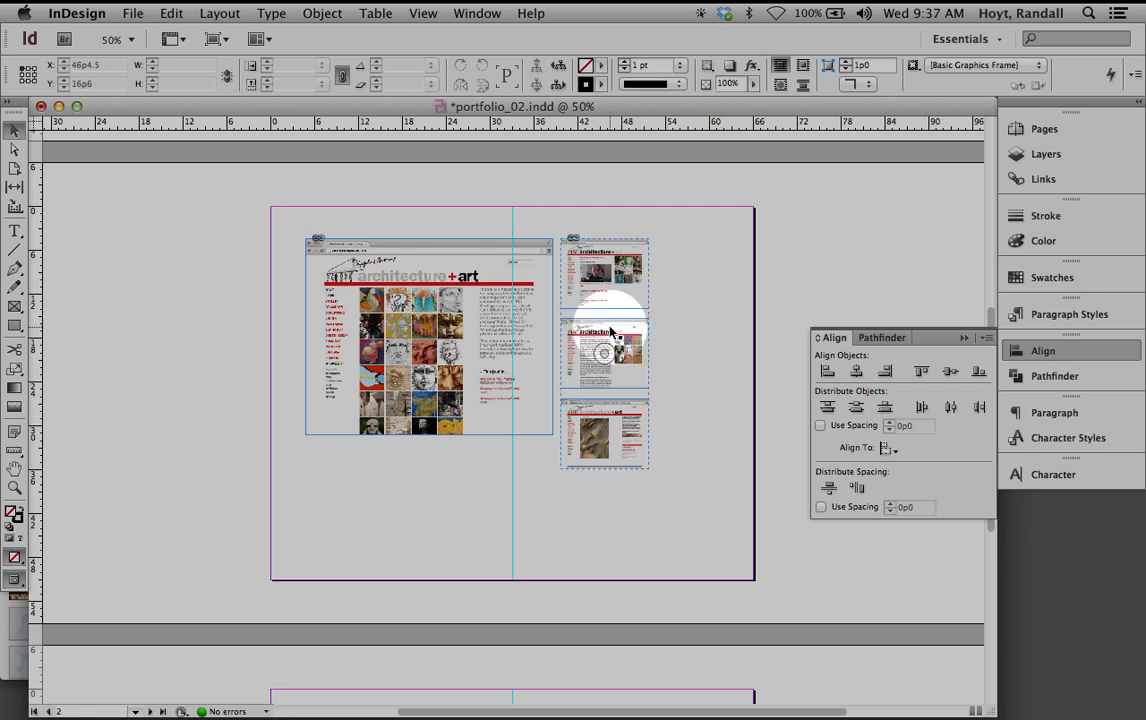
left_click(486, 366)
left_click_drag(550, 437, 610, 481)
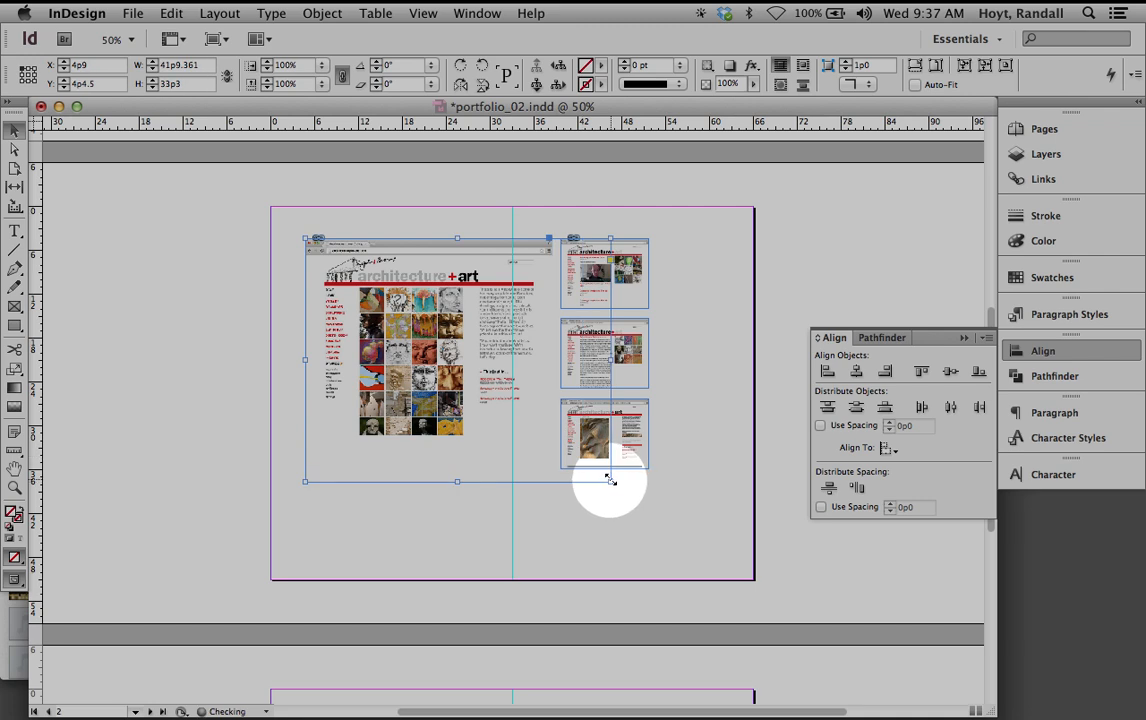
key("super+z")
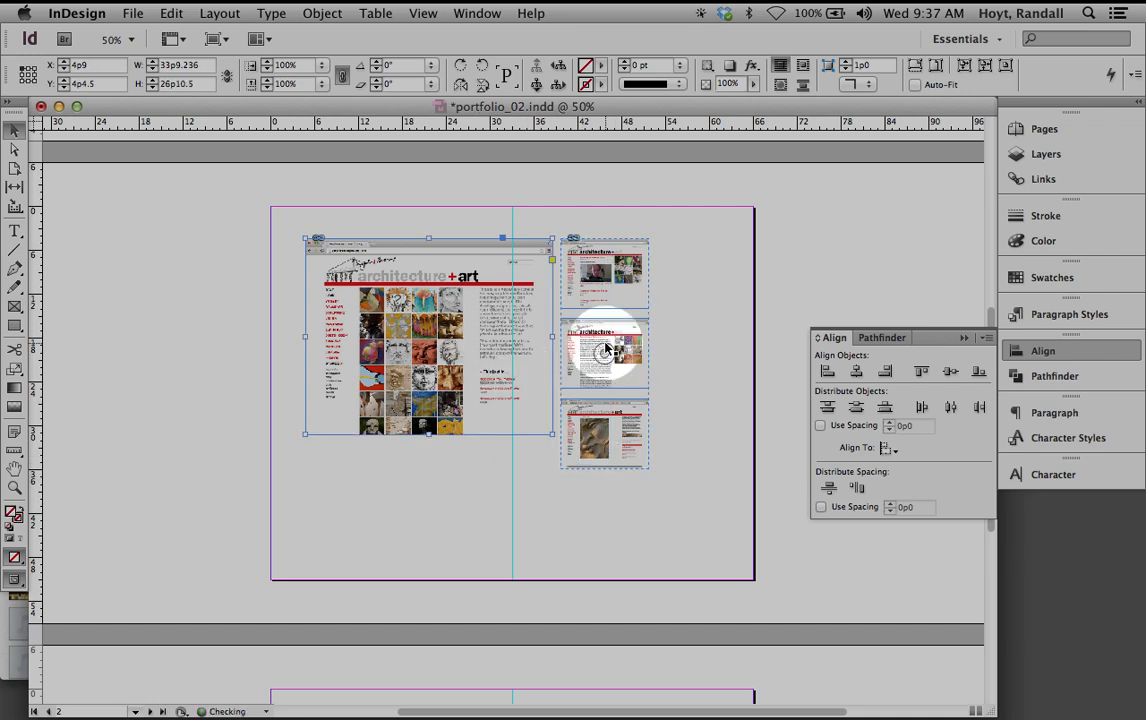
left_click(606, 278)
Try enlarging the thumbnail group twice and undo both attempts
left_click(640, 469)
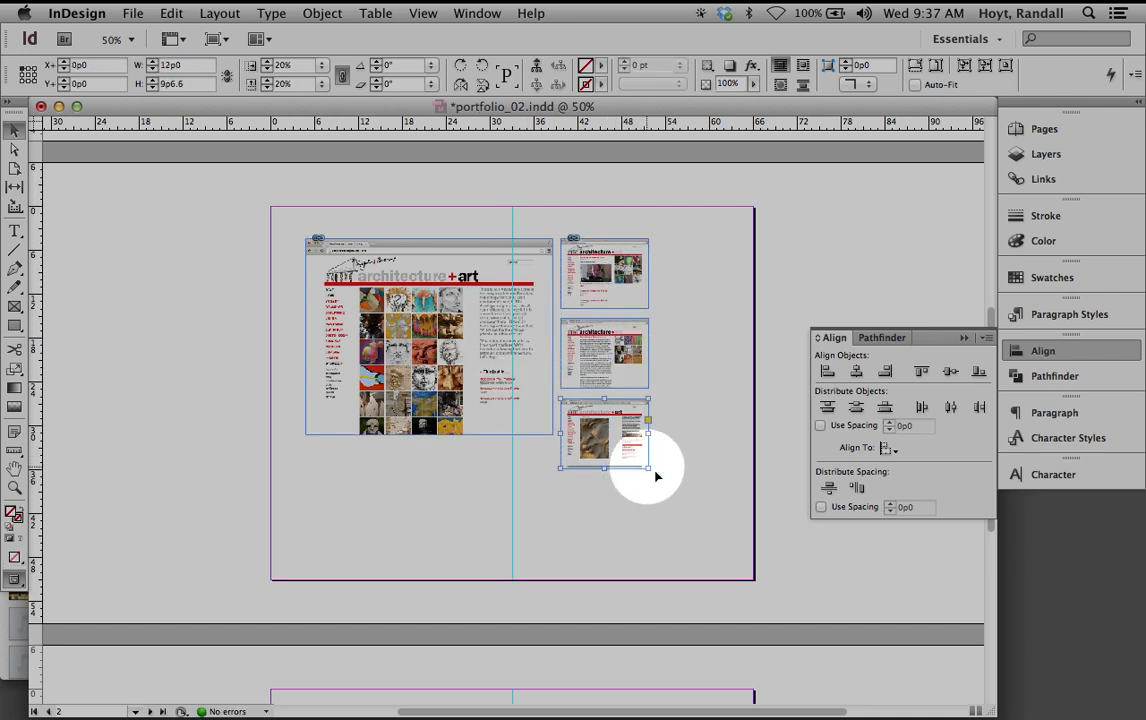
left_click(636, 456)
left_click_drag(649, 468, 703, 520)
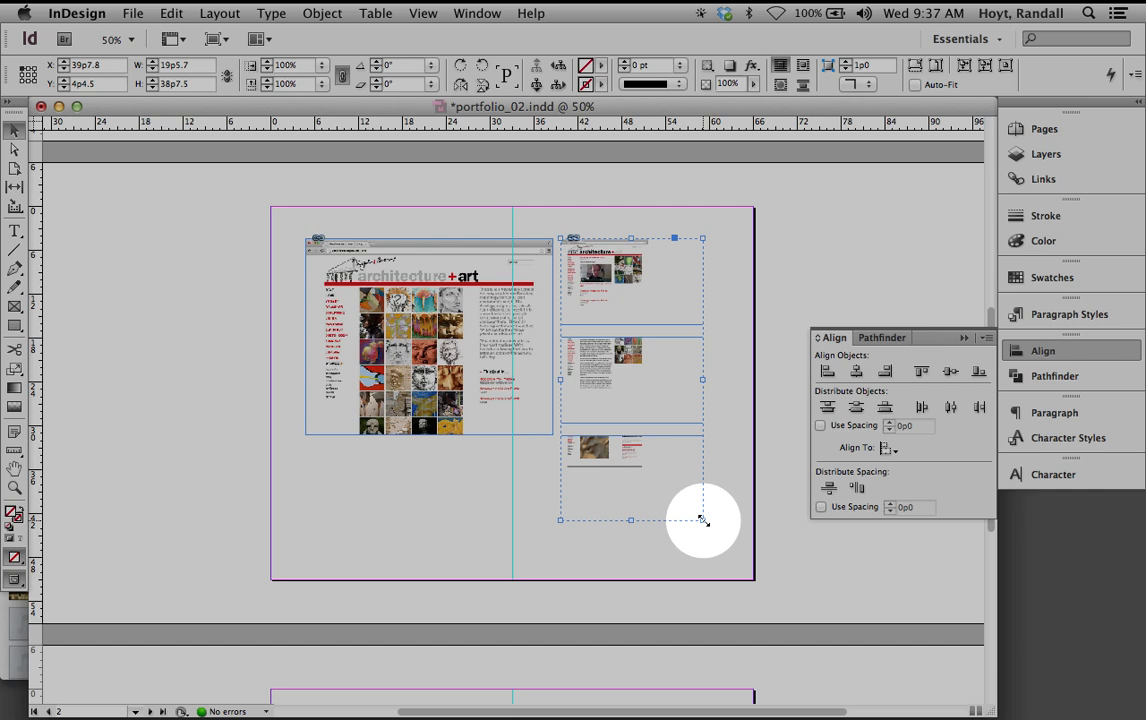
key("super+z")
left_click(677, 401)
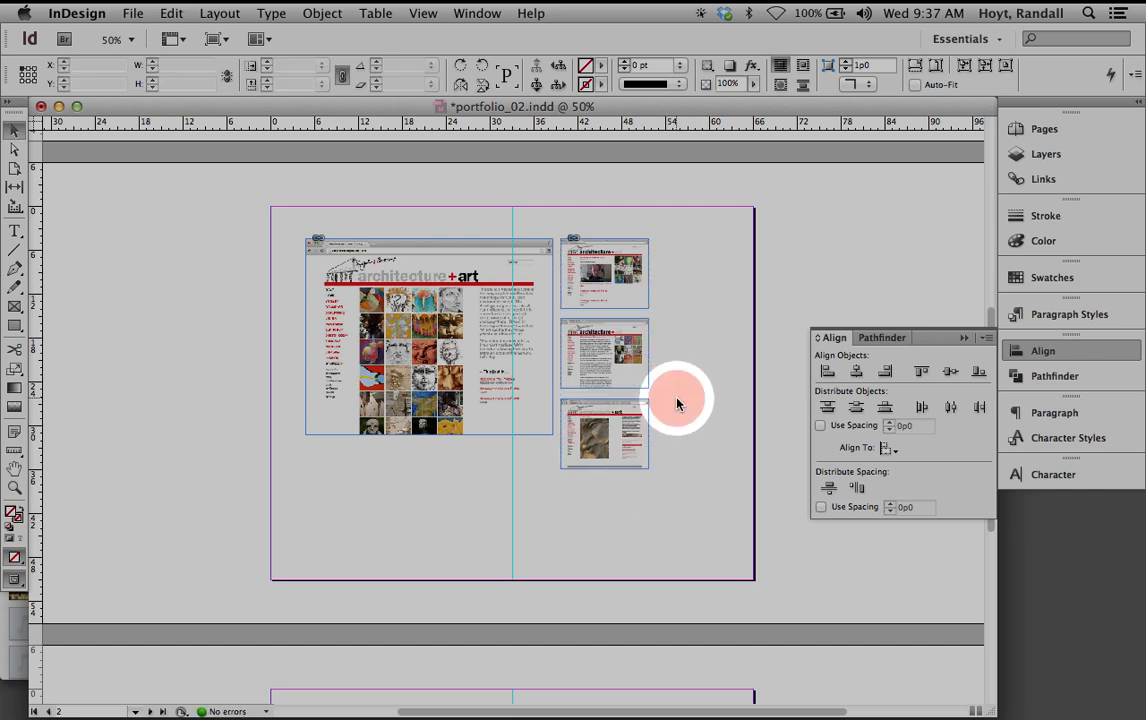
left_click(651, 420)
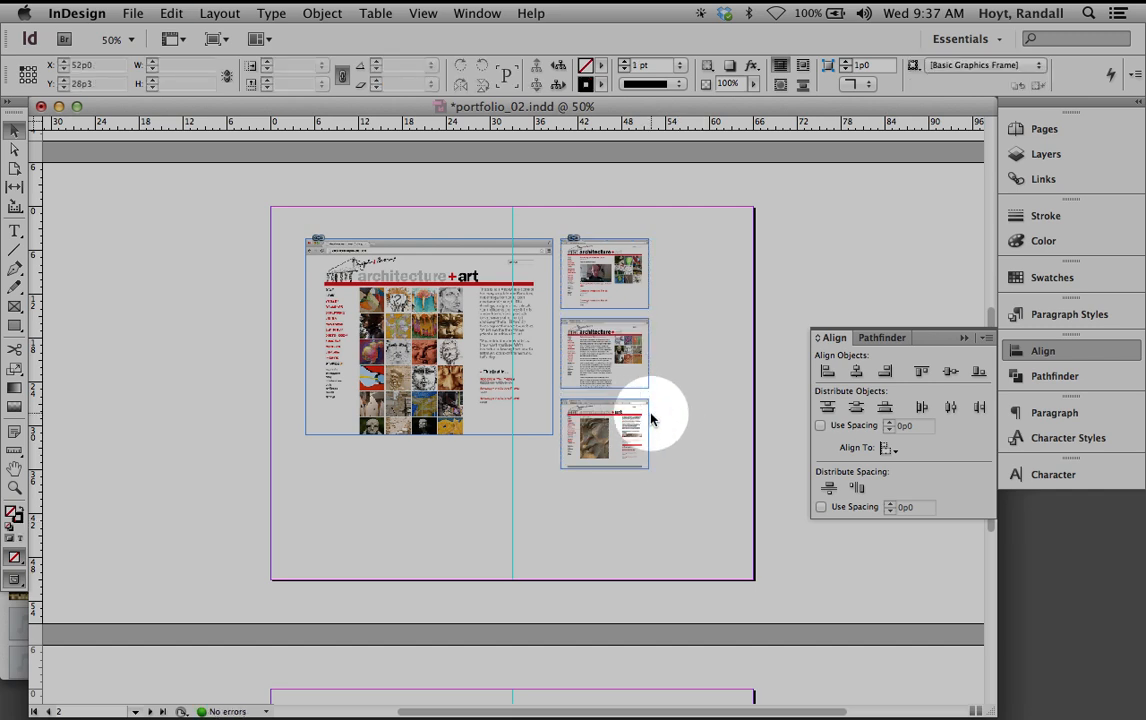
left_click(639, 419)
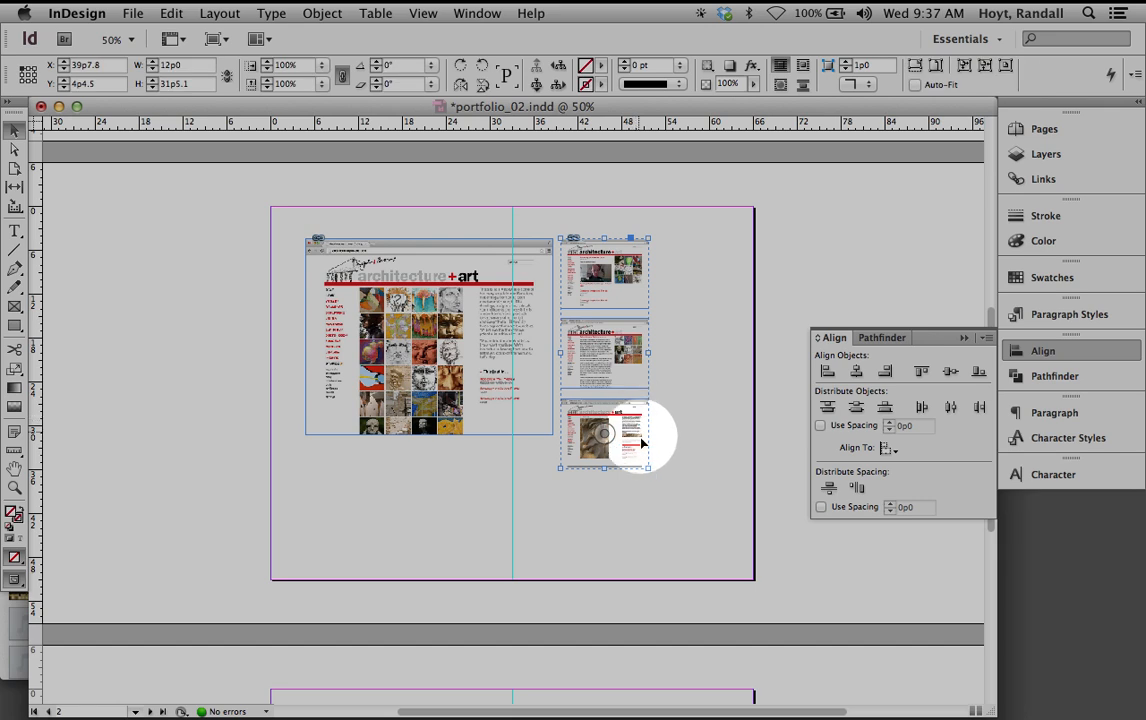
left_click_drag(652, 466, 688, 513)
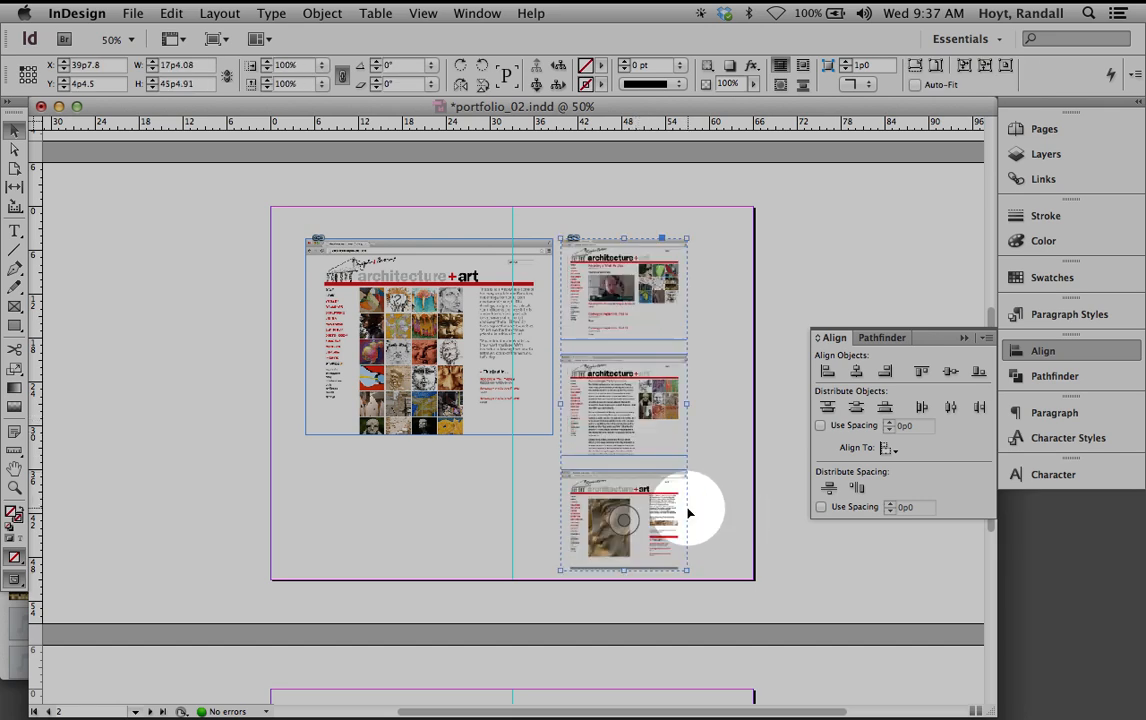
key("super+z")
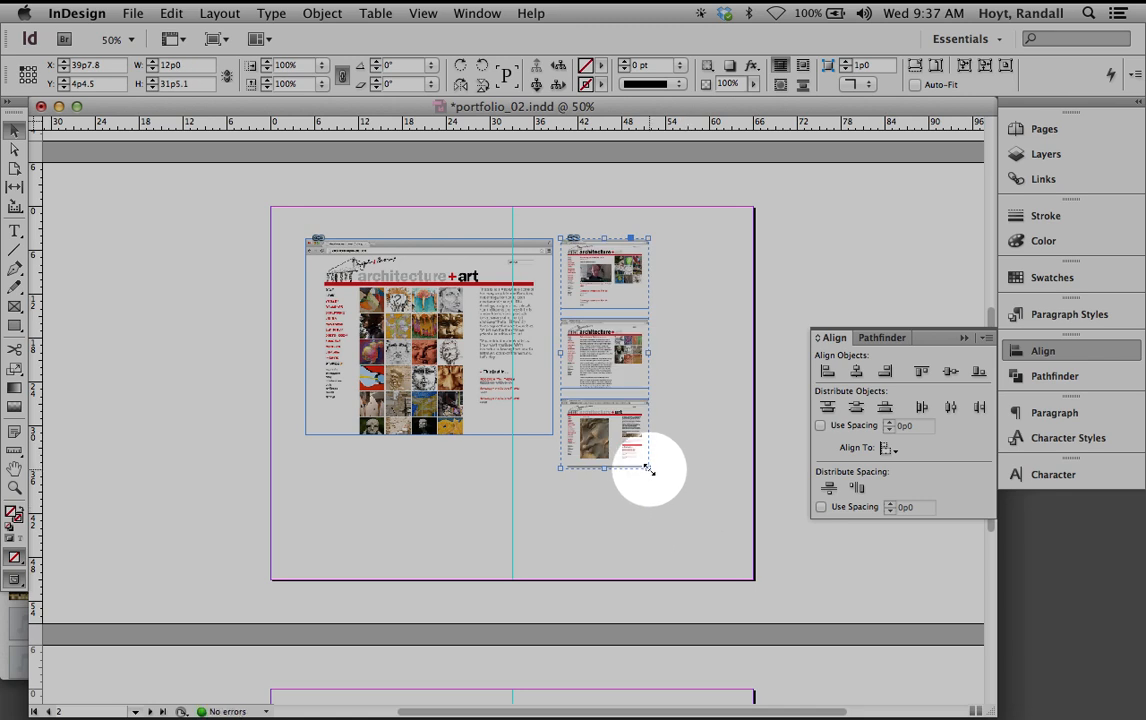
Scale the thumbnail group to about 126% (15p1.44 by 39p7.146) and nudge it right
left_click_drag(648, 468, 748, 503)
key("super+z")
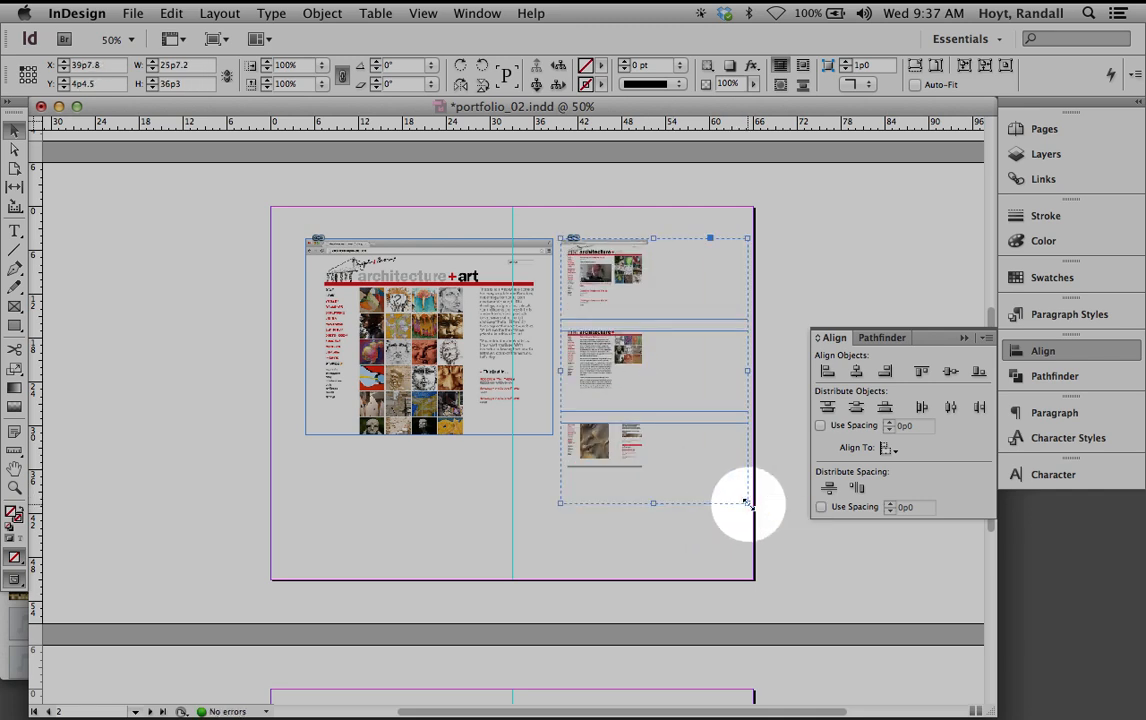
key("super+z")
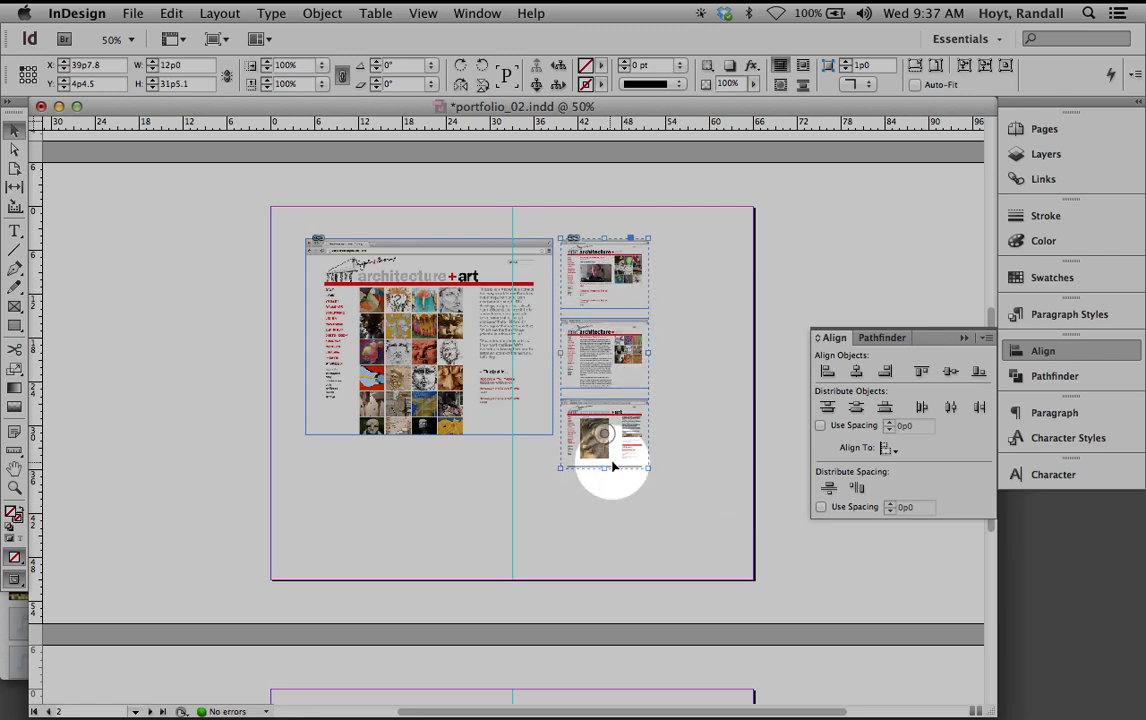
left_click_drag(648, 468, 673, 497)
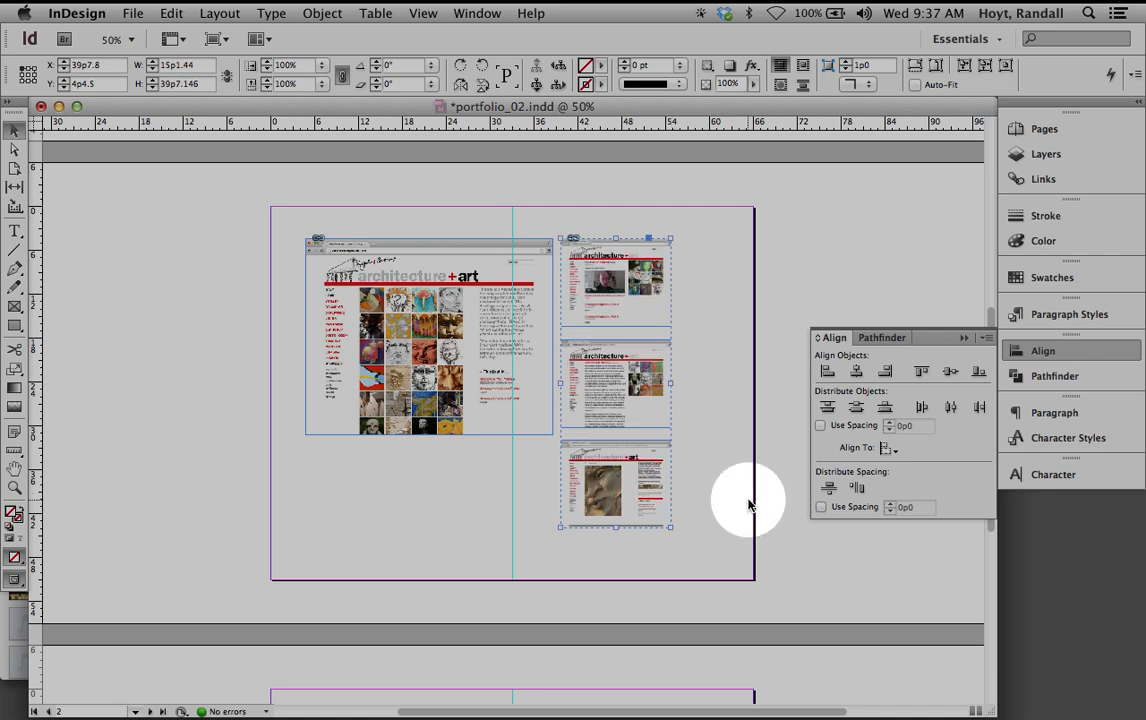
left_click(614, 384)
left_click_drag(628, 412, 660, 410)
Scale the screenshot and thumbnail column together to about 119.5%, giving 56p0.546 by 37p6.634
left_click(546, 414)
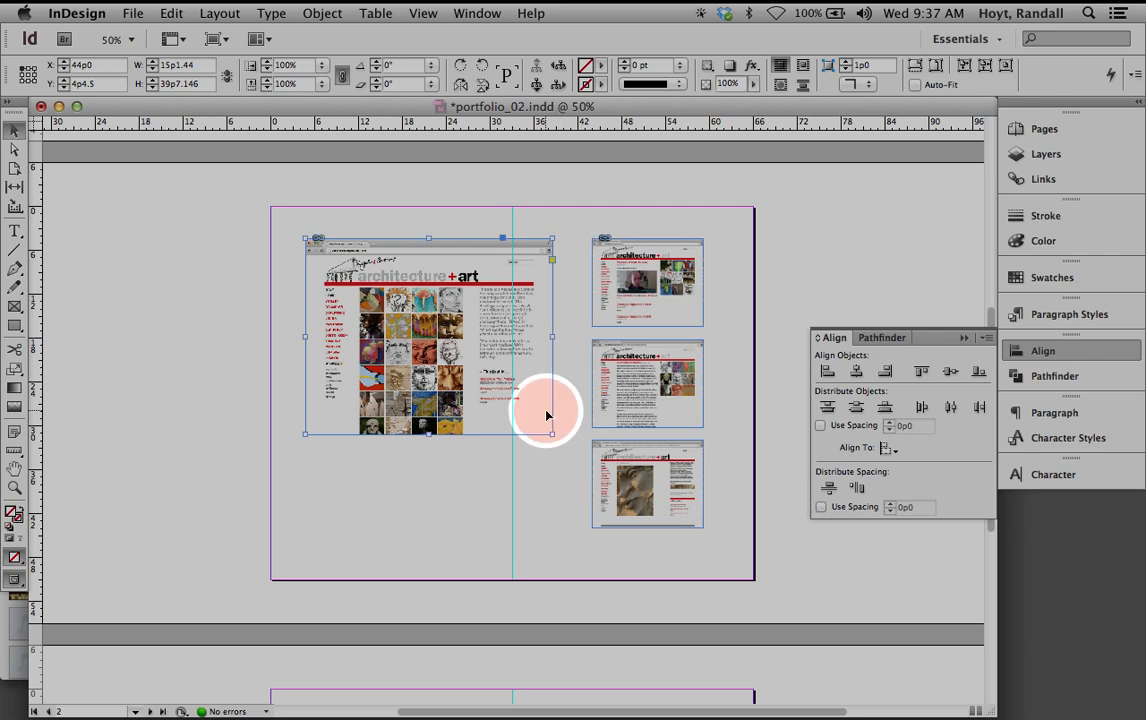
left_click_drag(550, 433, 576, 453)
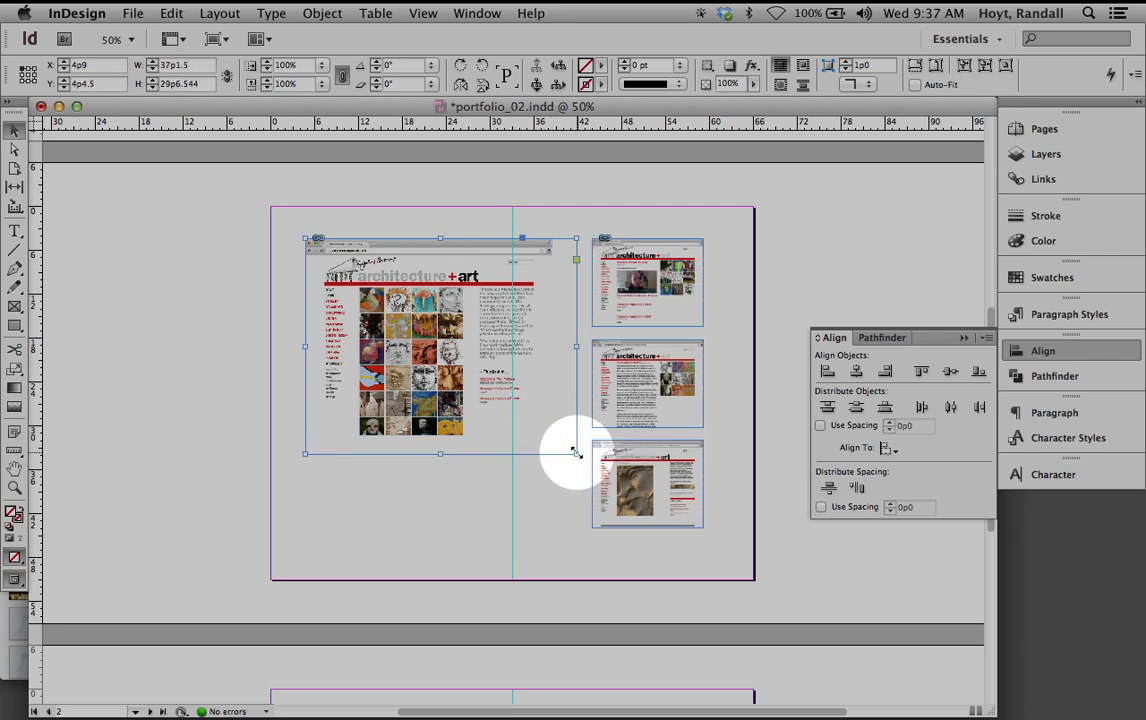
key("super+z")
left_click_drag(551, 435, 578, 461)
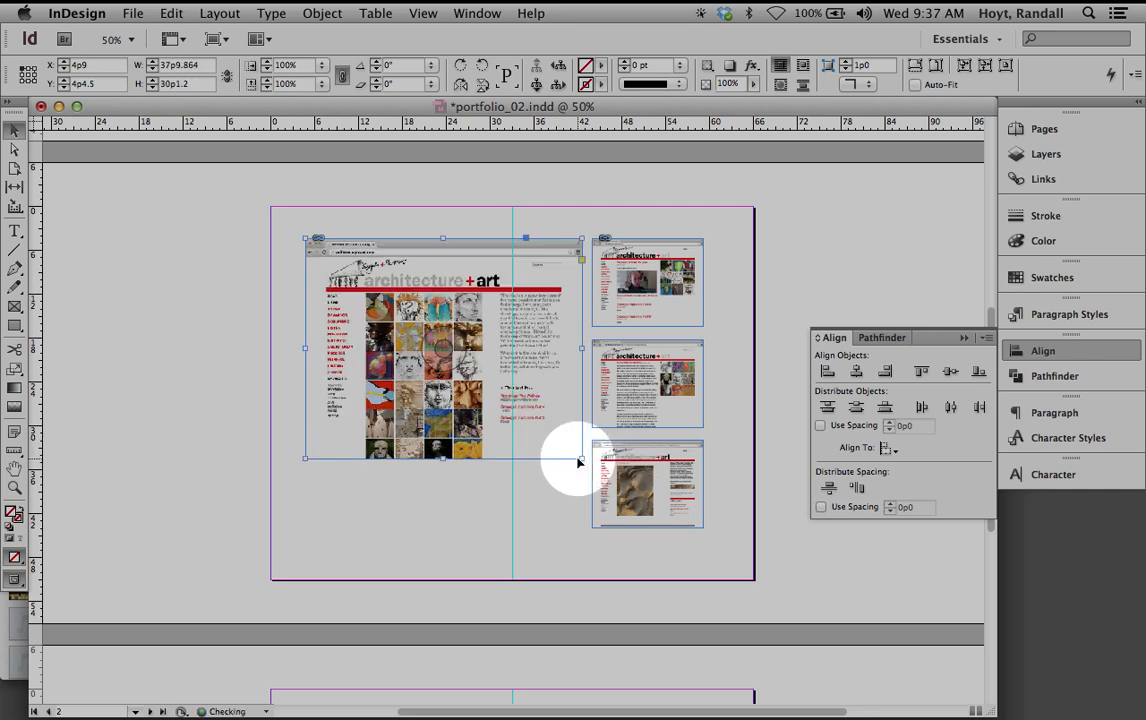
left_click(573, 491)
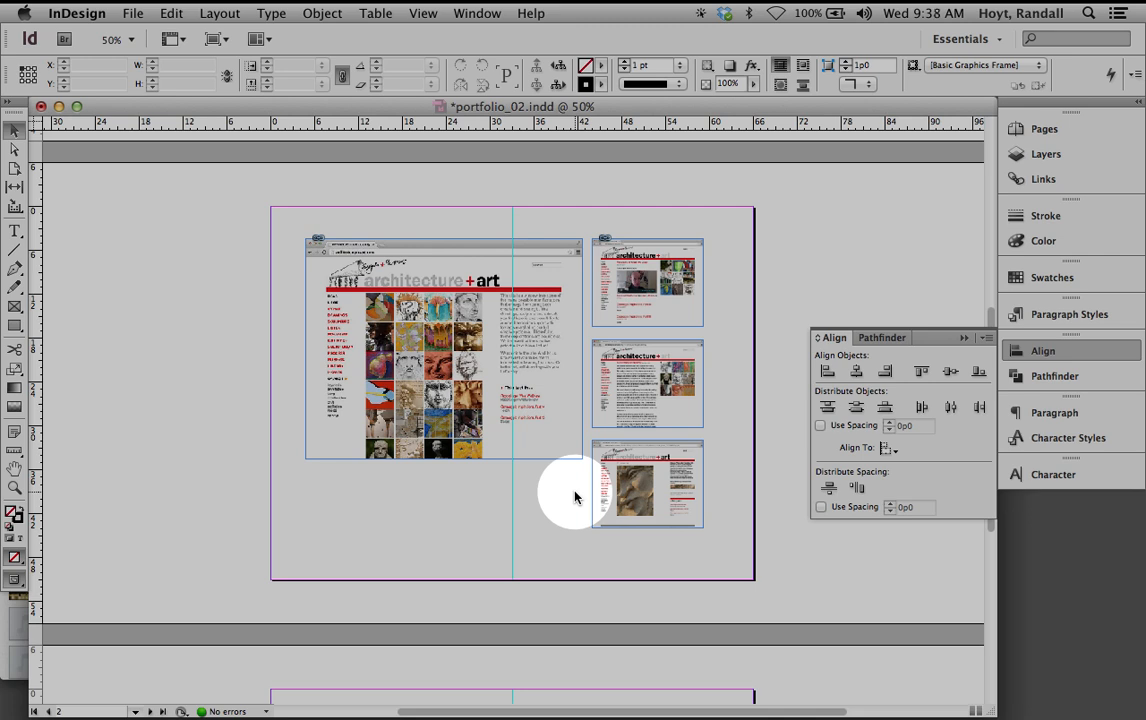
key("super+z")
key("super+z")
key("super+z")
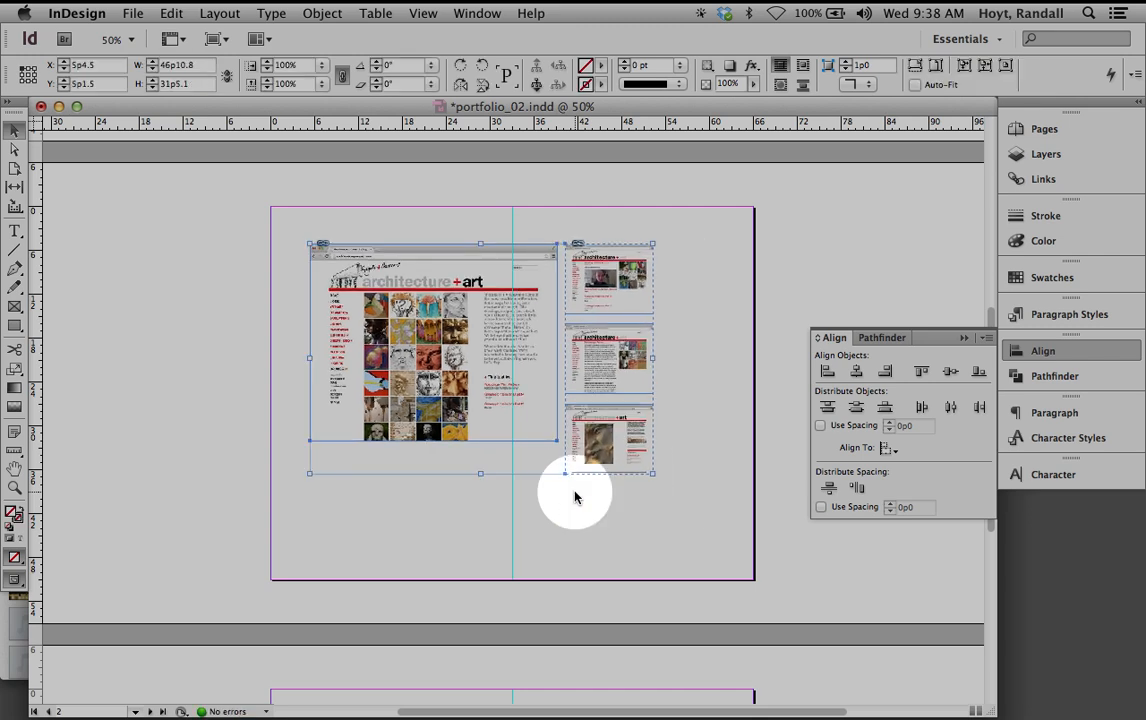
left_click_drag(652, 473, 693, 521)
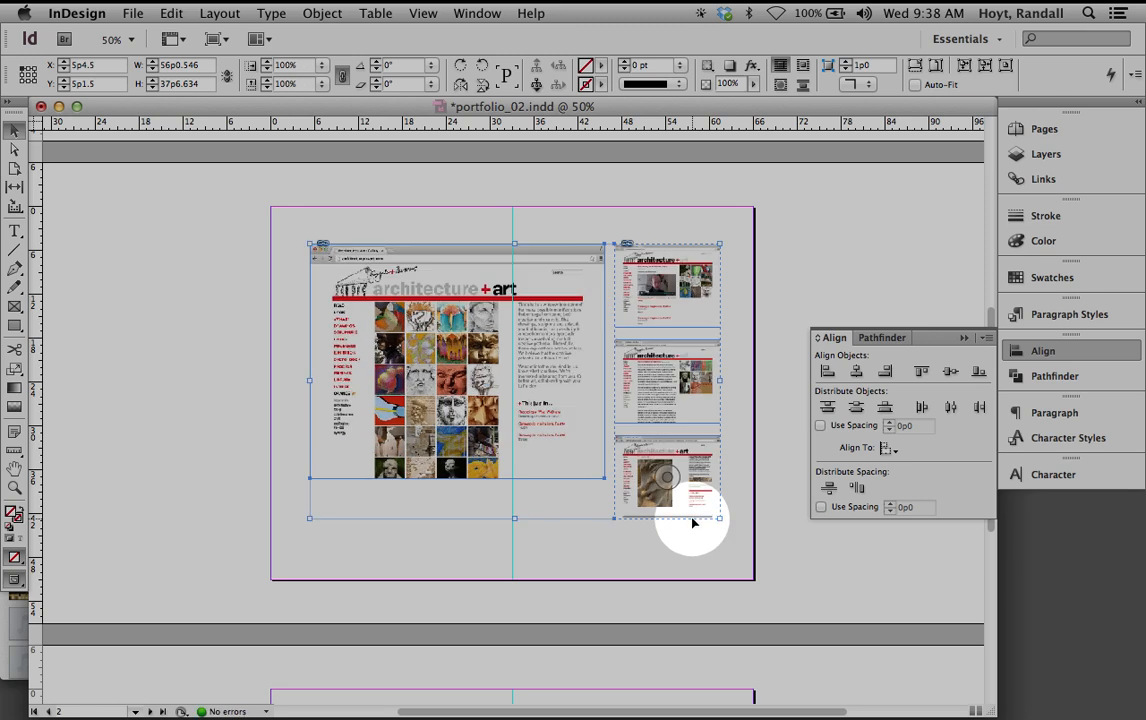